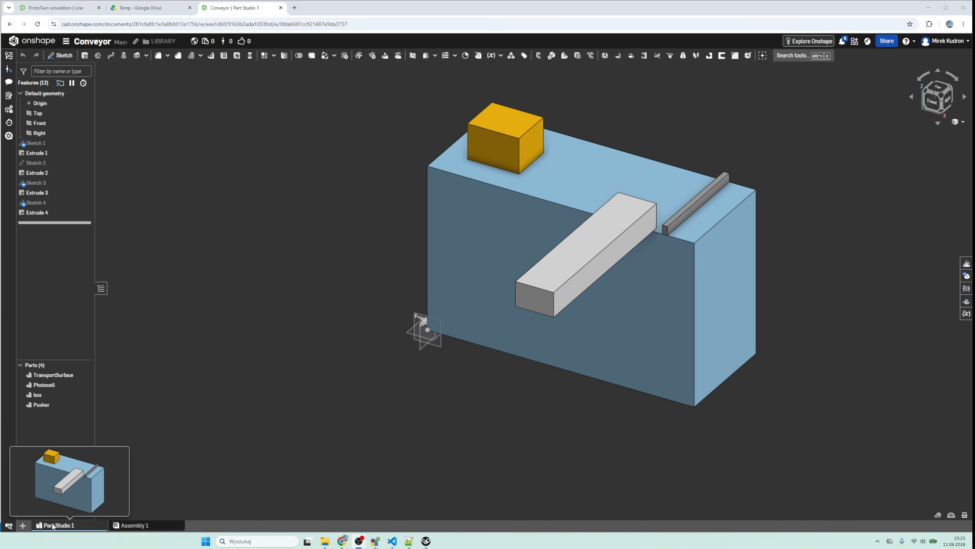
# - Insert the TransportSurface and Photocell parts from Part Studio 1 into Assembly 1, keeping the photocell on top of the surface
pyautogui.click(131, 525)
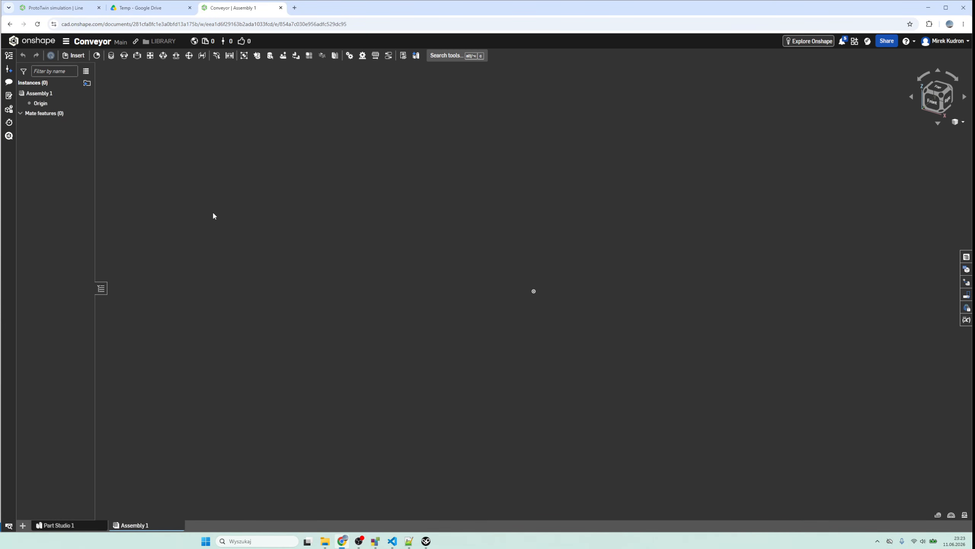
pyautogui.click(74, 56)
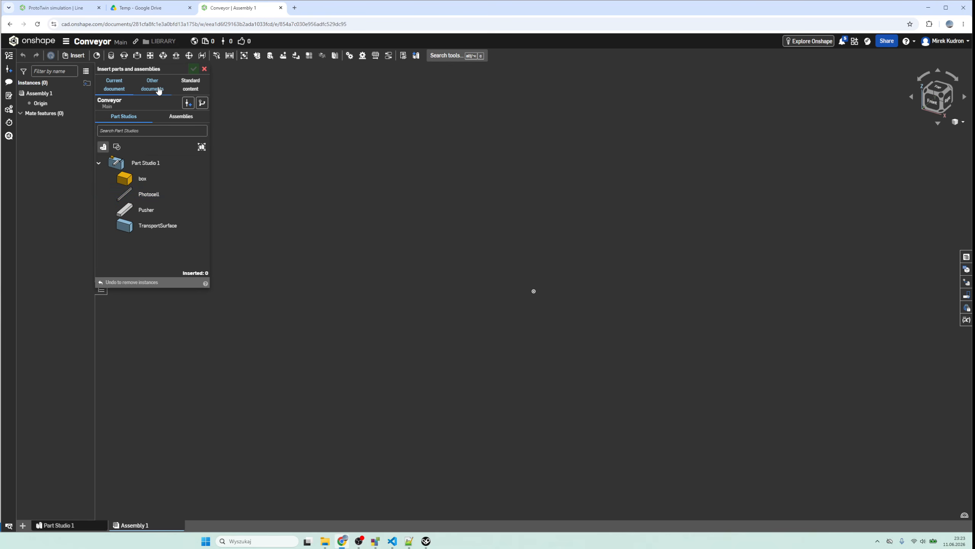
pyautogui.click(152, 231)
pyautogui.click(144, 196)
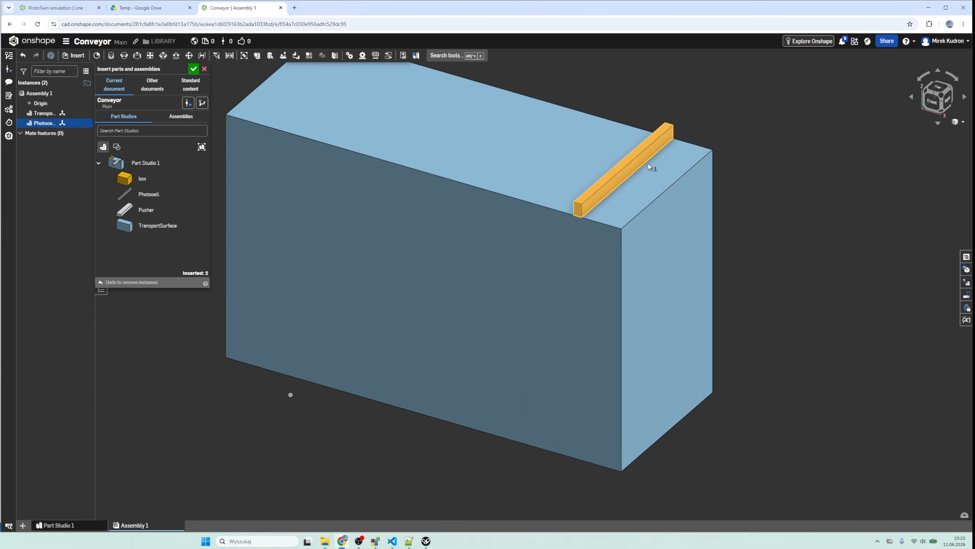
pyautogui.click(648, 163)
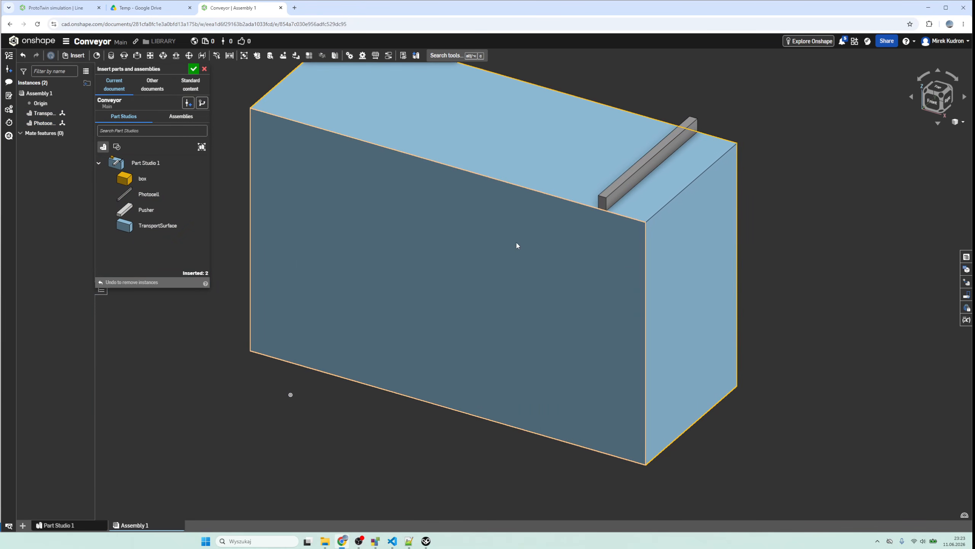
pyautogui.click(193, 70)
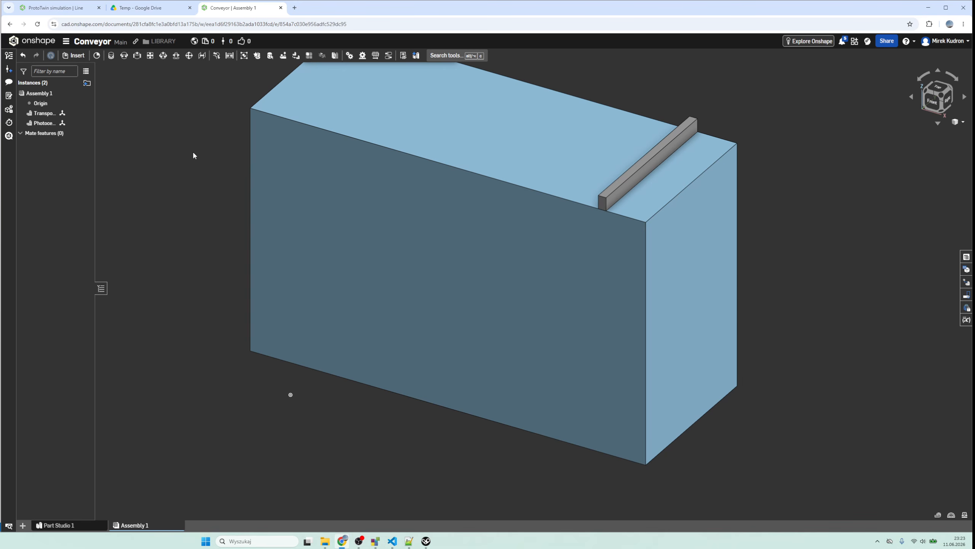
# - Group the TransportSurface and Photocell instances so they move as one unit
pyautogui.scroll(5, 194, 153)
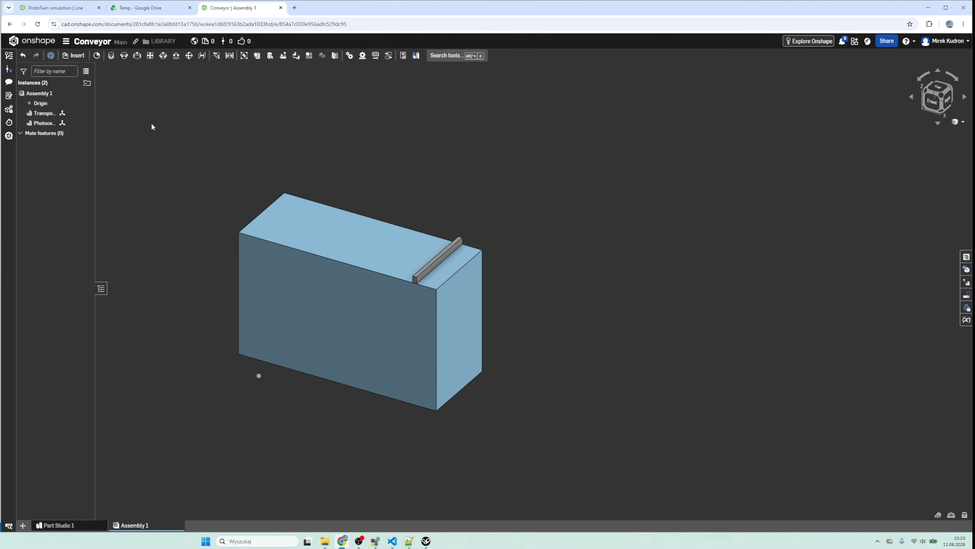
pyautogui.moveTo(152, 126); pyautogui.dragTo(542, 459)
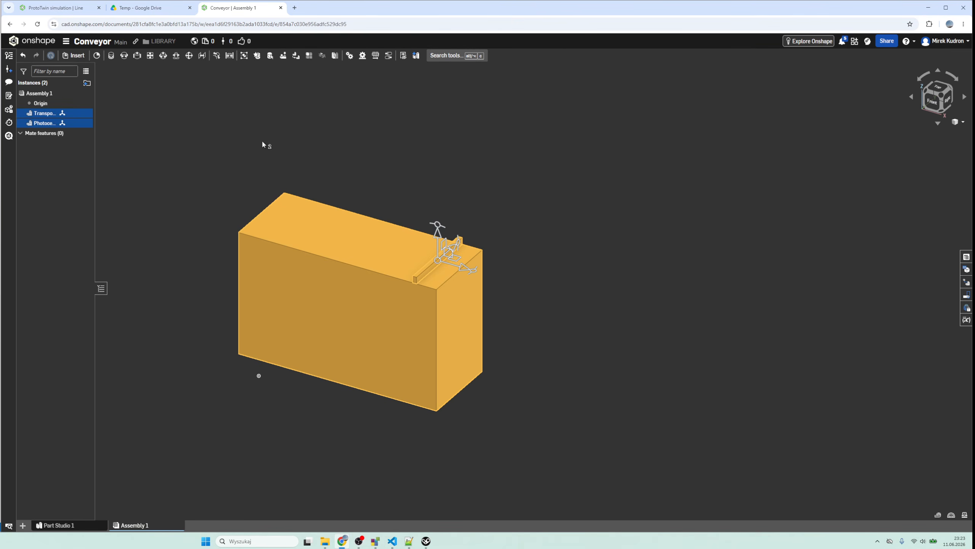
pyautogui.click(243, 57)
pyautogui.click(164, 68)
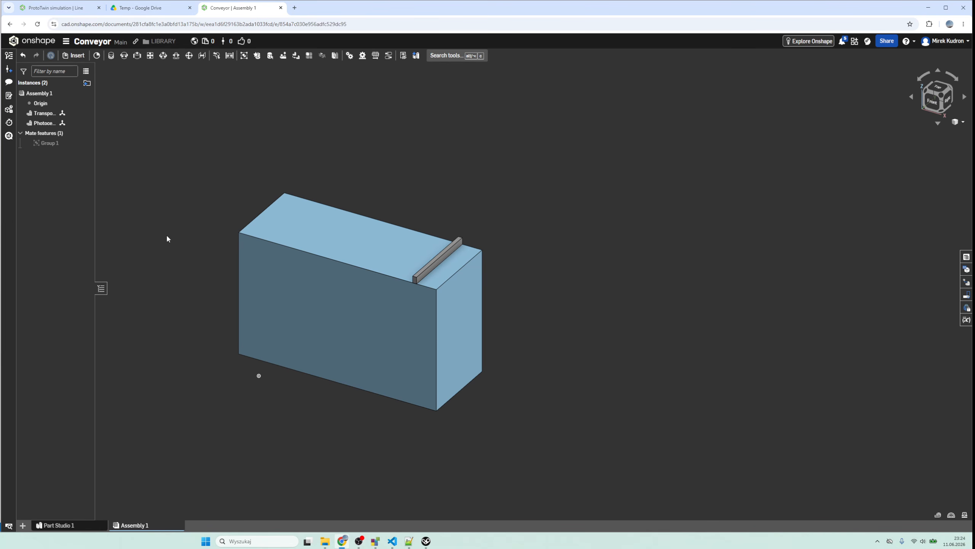
# - Create a second assembly in the document and open it
pyautogui.click(23, 525)
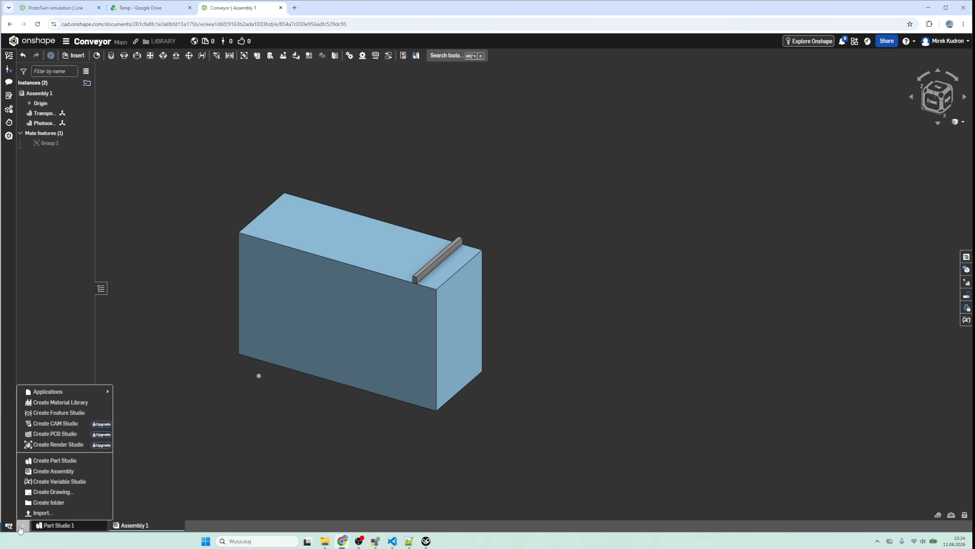
pyautogui.click(49, 476)
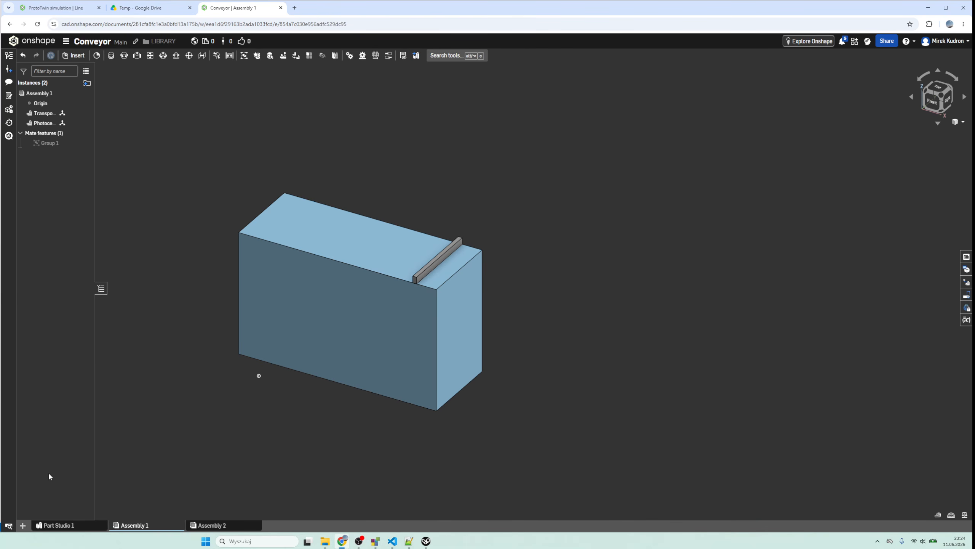
pyautogui.click(212, 524)
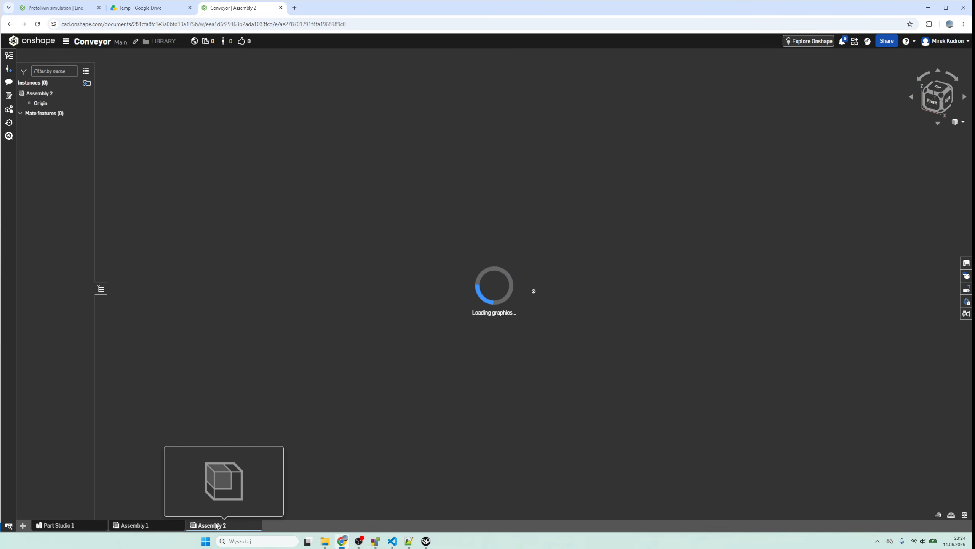
# - Rename Assembly 1, which holds the grouped transport surface and photocell, as Conv
pyautogui.click(151, 524)
pyautogui.rightClick(150, 524)
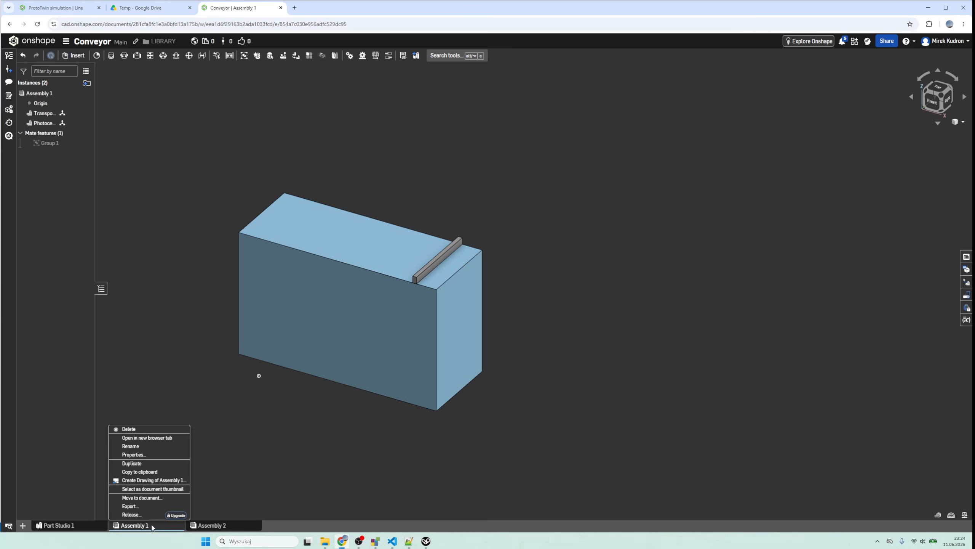
pyautogui.click(149, 446)
pyautogui.write('Co')
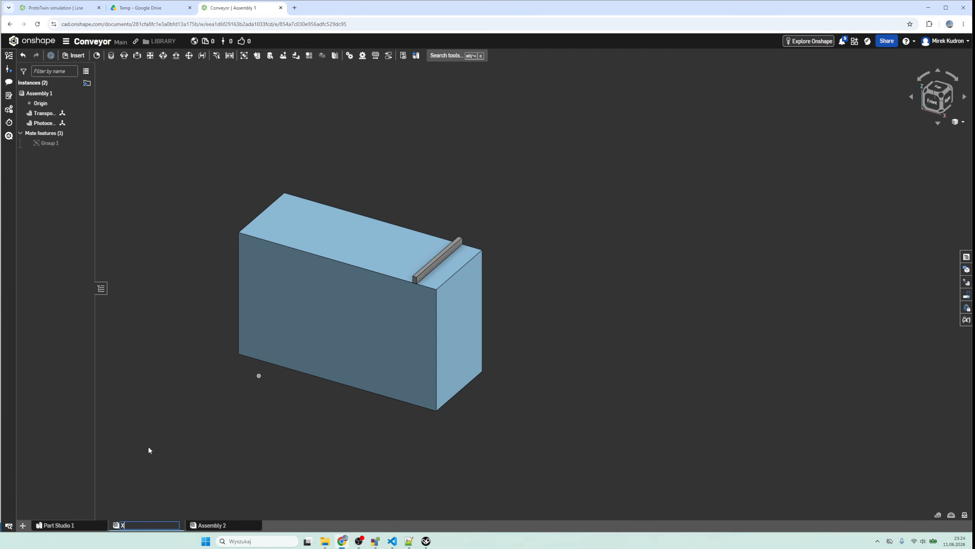
pyautogui.write('nv')
pyautogui.press('Return')
# - Rename Assembly 2 as ConveyorLineSimple
pyautogui.rightClick(207, 526)
pyautogui.click(222, 446)
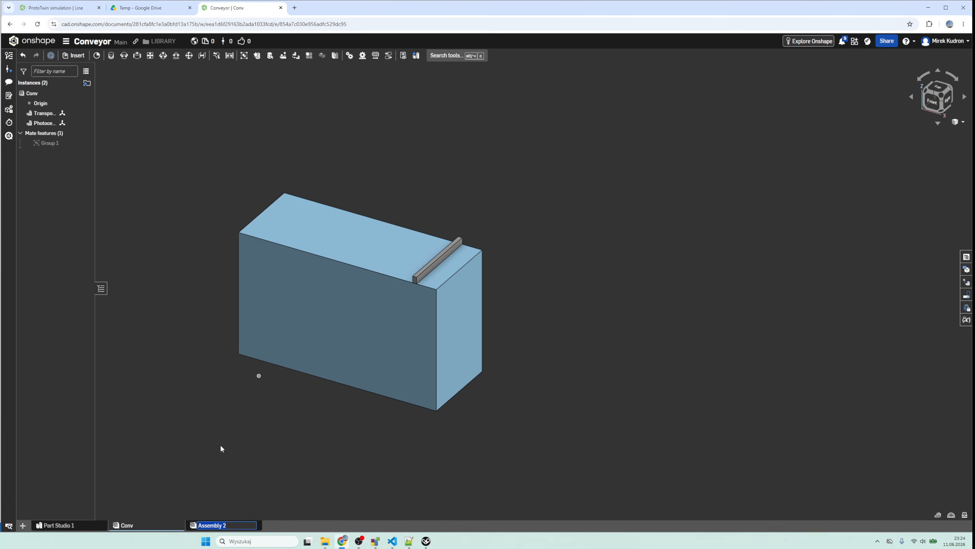
pyautogui.write('ConveyorLineSimple')
pyautogui.press('Return')
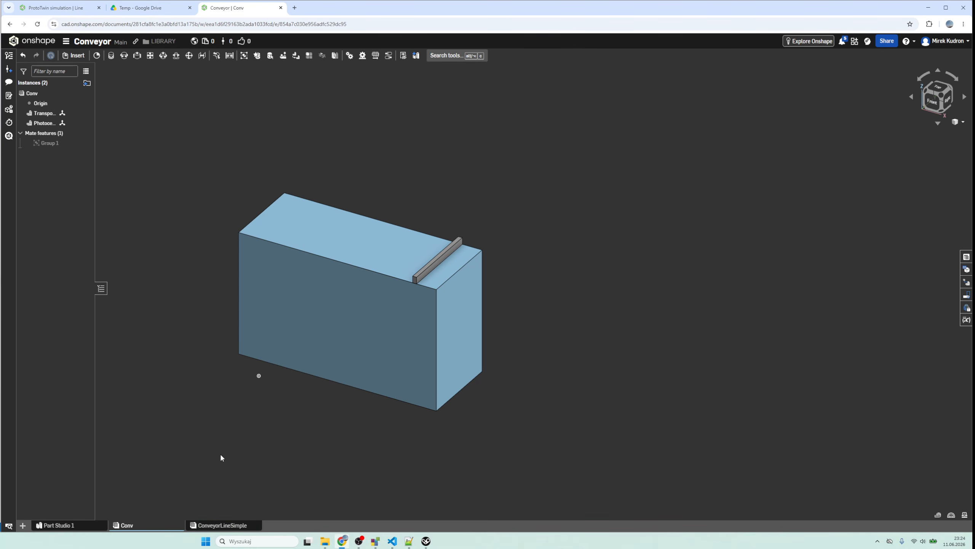
# - Insert three instances of the Conv assembly into ConveyorLineSimple, spaced apart in a row
pyautogui.click(219, 525)
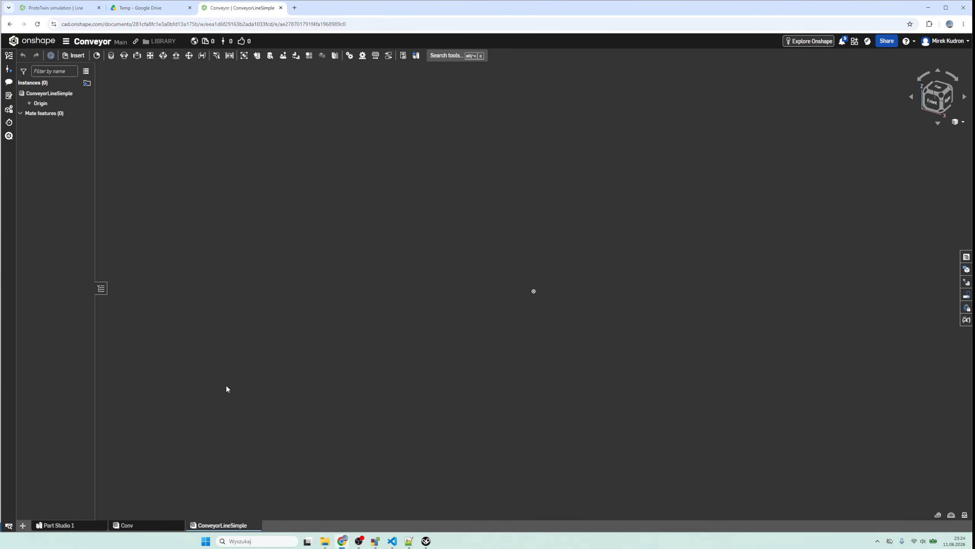
pyautogui.click(79, 56)
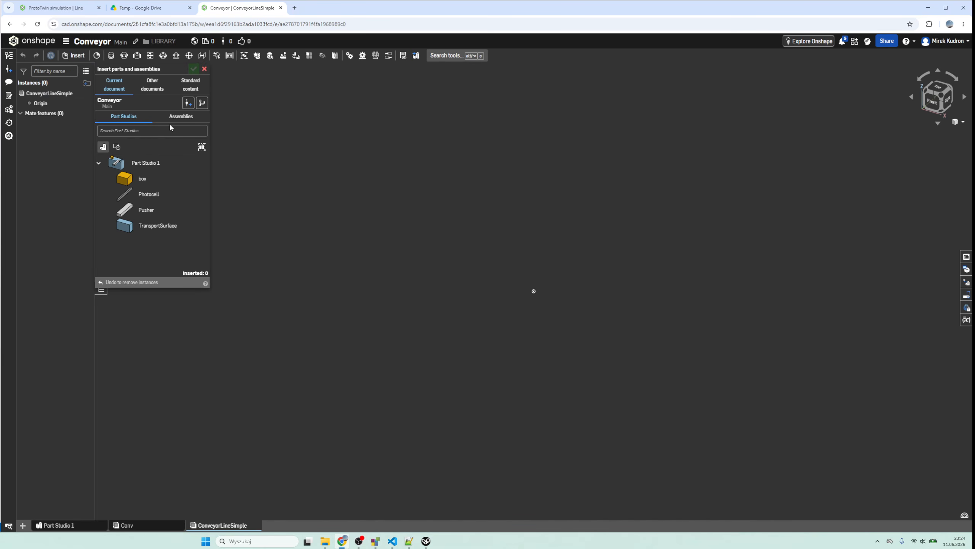
pyautogui.click(183, 120)
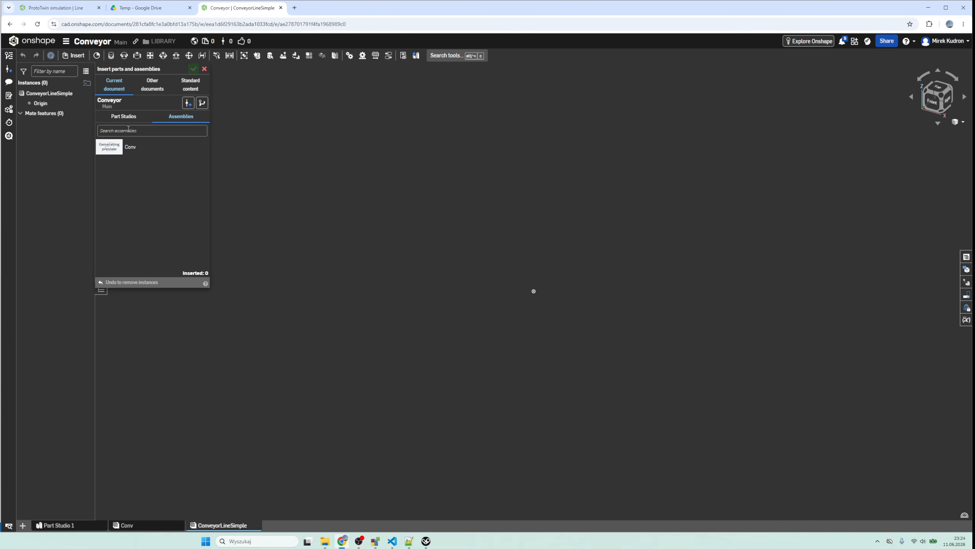
pyautogui.click(124, 148)
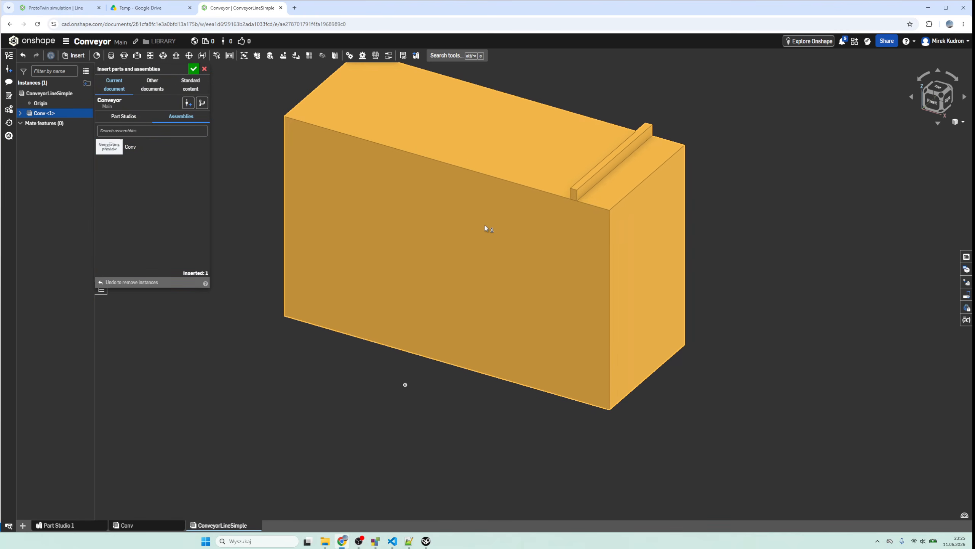
pyautogui.click(485, 227)
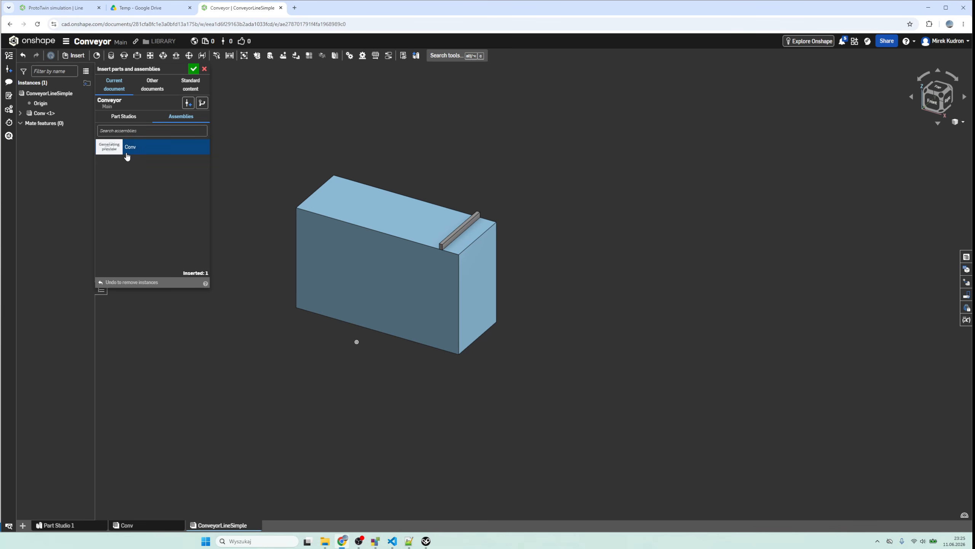
pyautogui.click(128, 156)
pyautogui.click(583, 334)
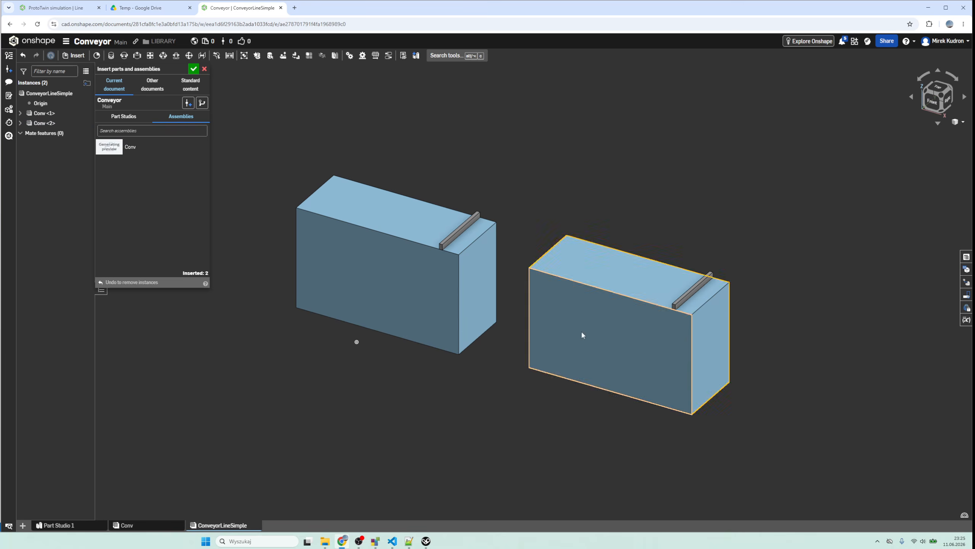
pyautogui.click(127, 148)
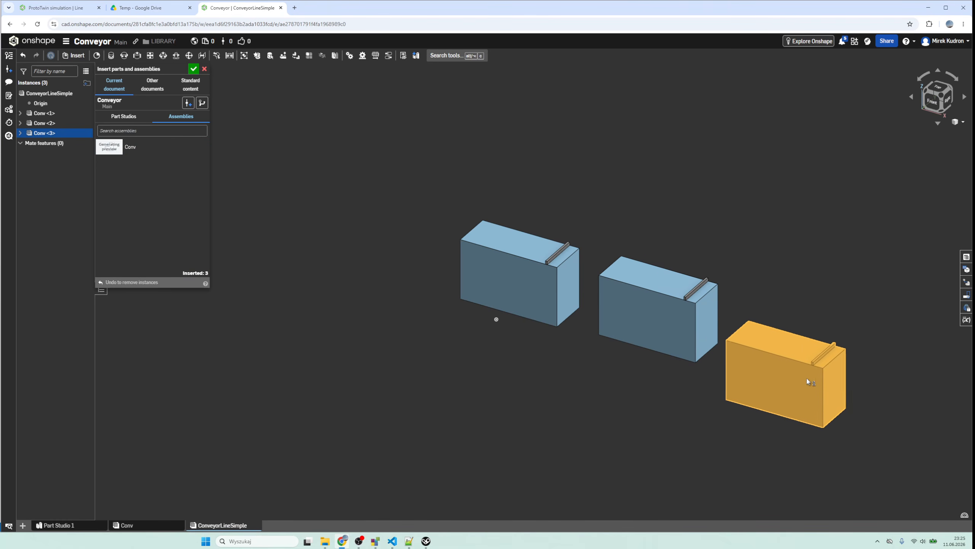
pyautogui.click(838, 354)
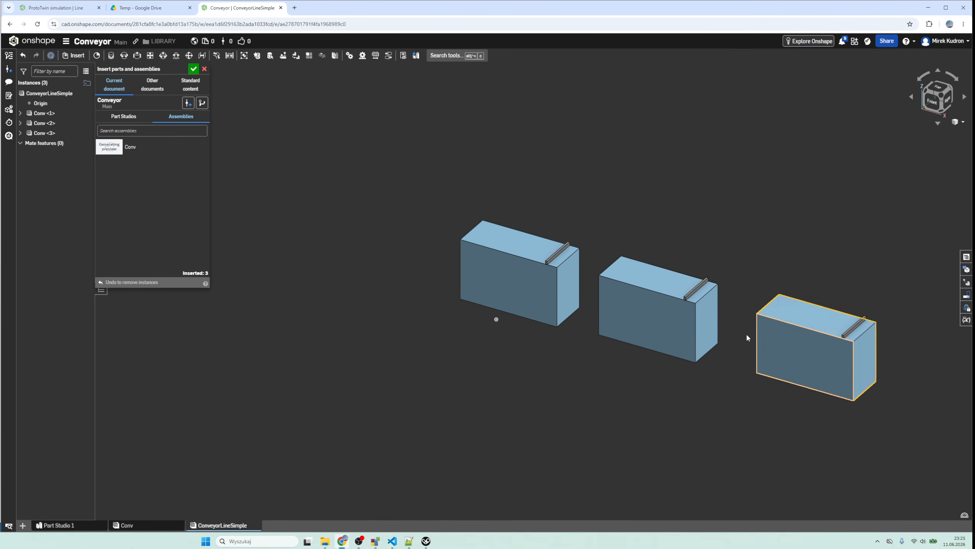
pyautogui.click(194, 69)
# - Add a planar mate joining the second conveyor's start face to the first conveyor's photocell-end face
pyautogui.moveTo(502, 288); pyautogui.dragTo(352, 343)
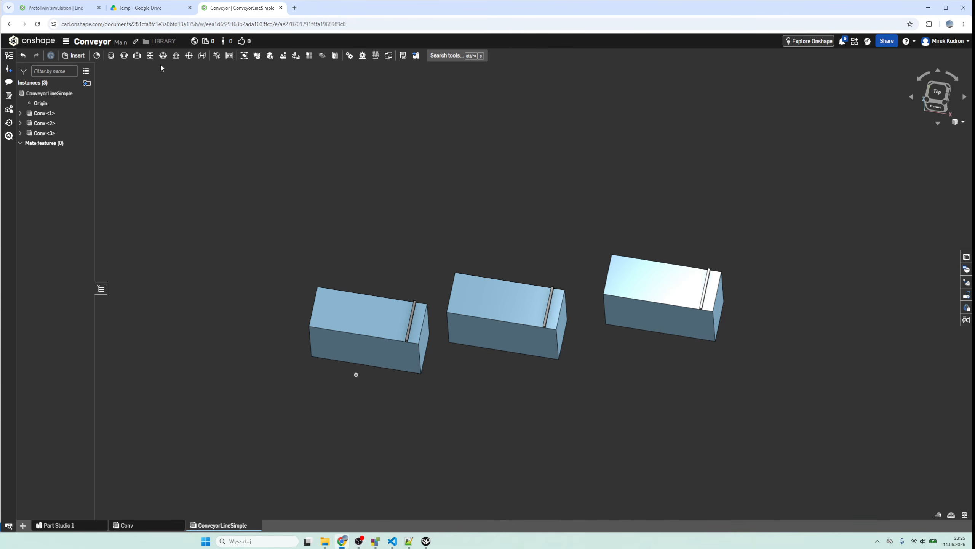
pyautogui.click(150, 56)
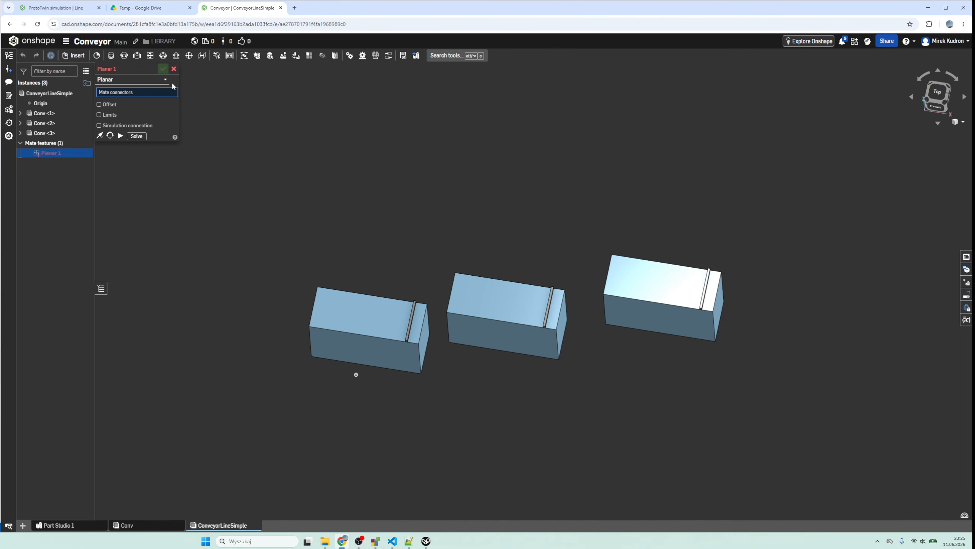
pyautogui.moveTo(440, 404); pyautogui.dragTo(451, 315)
pyautogui.click(450, 315)
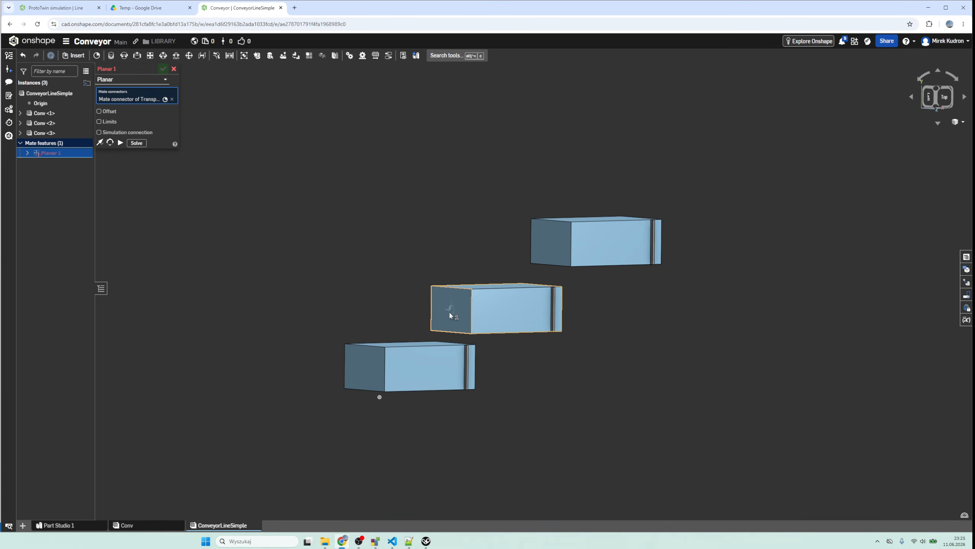
pyautogui.moveTo(466, 385); pyautogui.dragTo(432, 357)
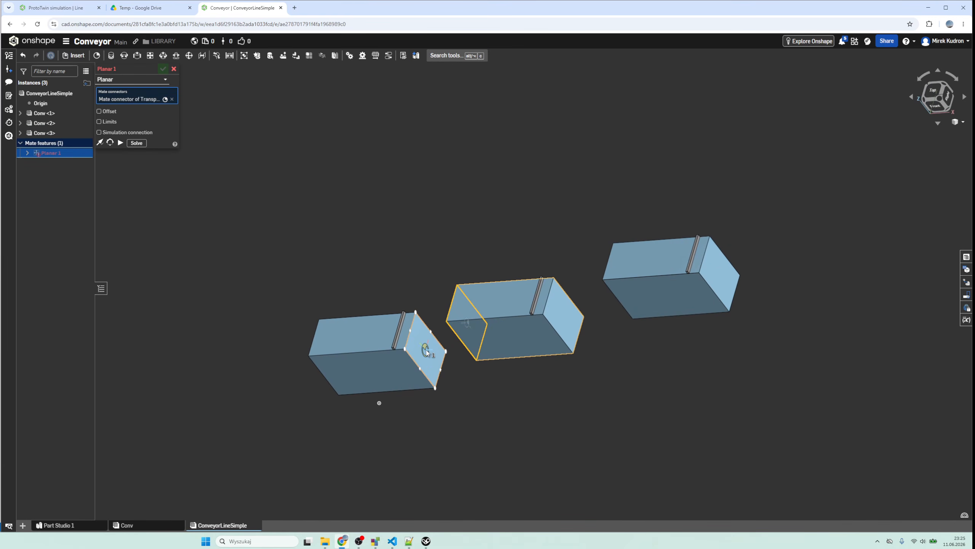
pyautogui.click(429, 357)
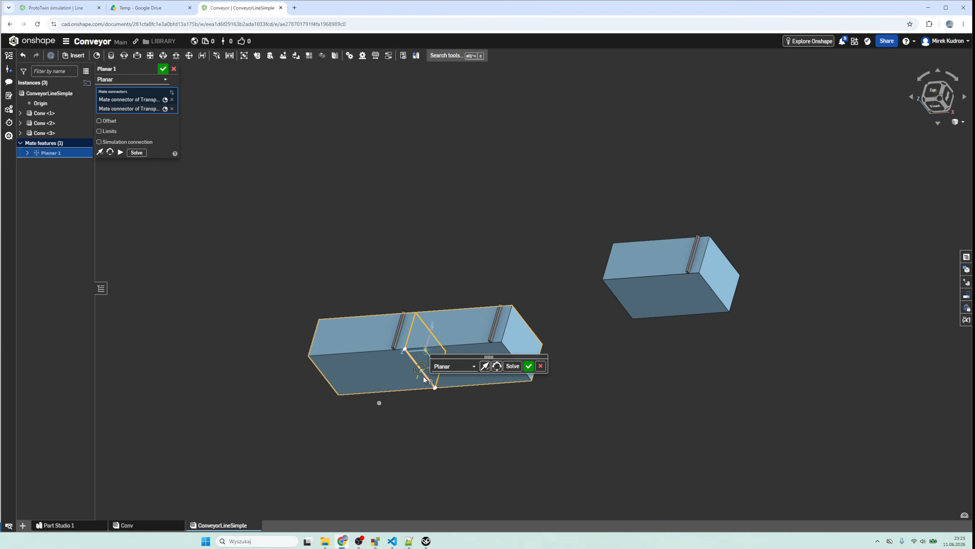
pyautogui.click(529, 365)
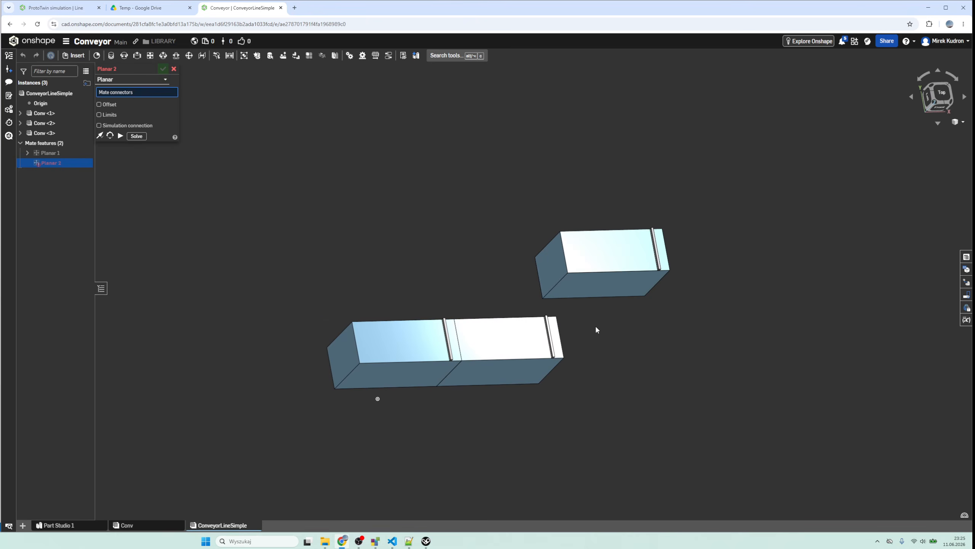
# - Add a planar mate joining the third conveyor's start face to the second conveyor's photocell-end face
pyautogui.click(554, 271)
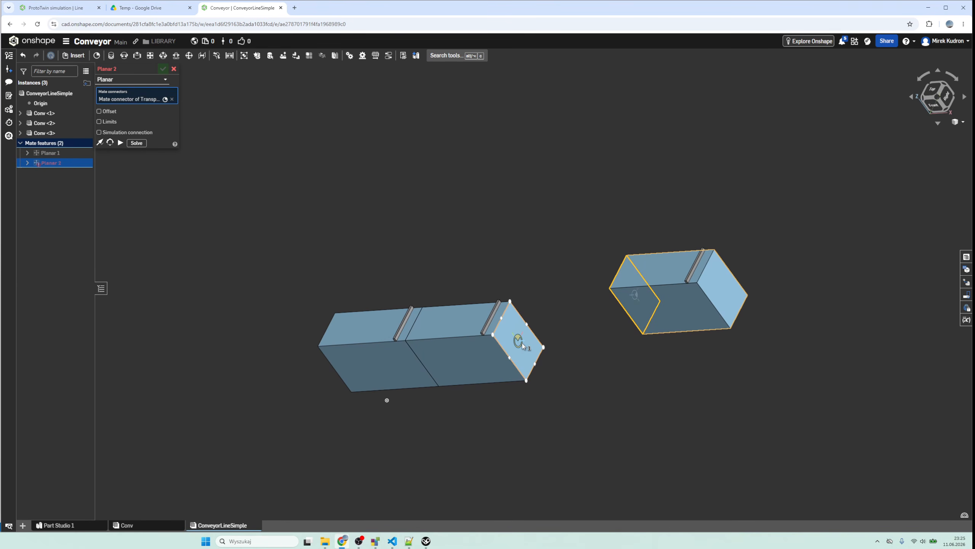
pyautogui.click(521, 341)
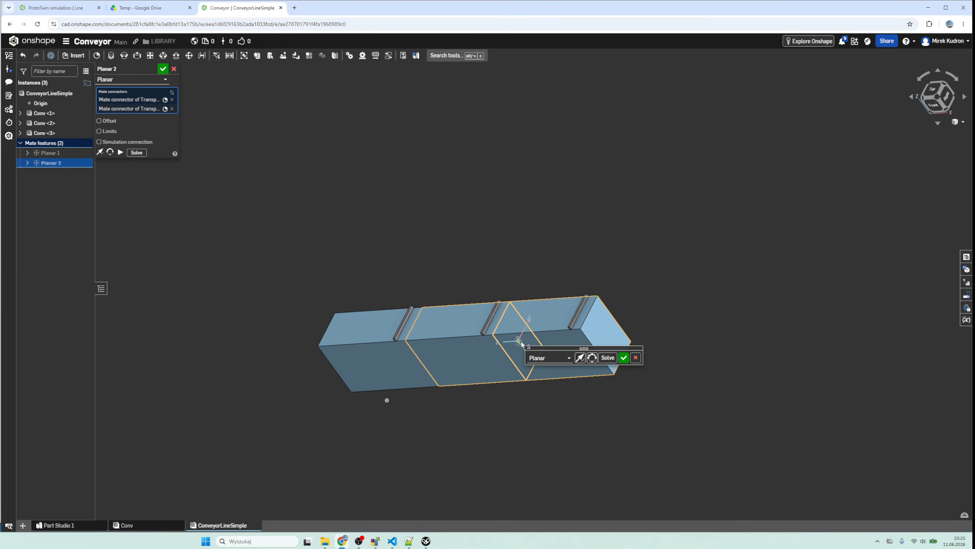
pyautogui.click(624, 358)
pyautogui.moveTo(524, 402); pyautogui.dragTo(448, 323)
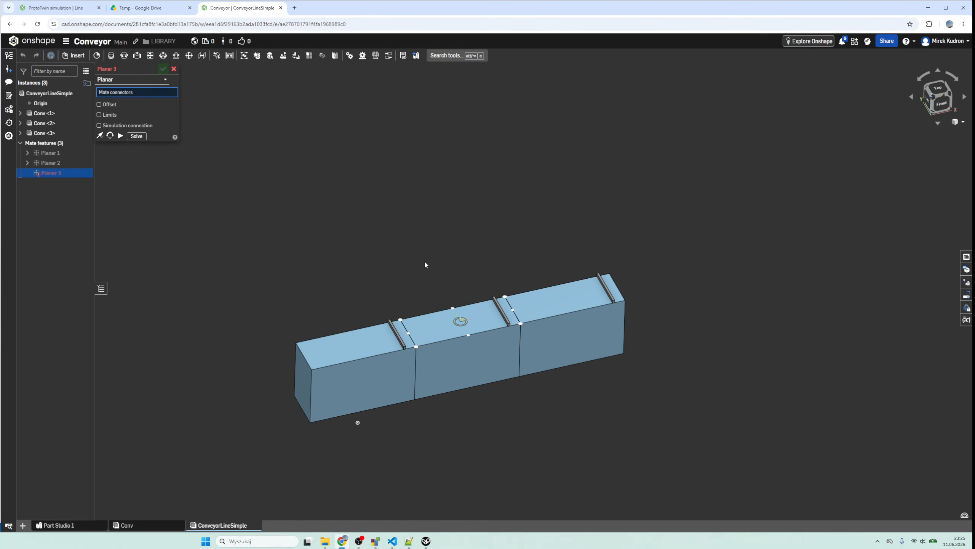
pyautogui.moveTo(392, 283)
pyautogui.mouseDown()
pyautogui.moveTo(375, 261)
pyautogui.moveTo(383, 315)
pyautogui.moveTo(394, 285)
pyautogui.moveTo(384, 288)
pyautogui.mouseUp()
pyautogui.scroll(4, 427, 295)
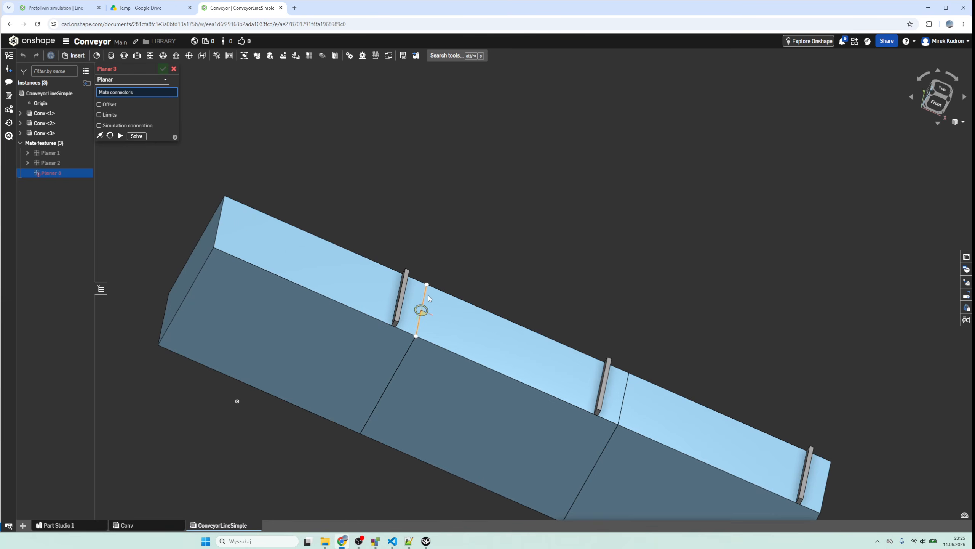
pyautogui.scroll(-2, 492, 299)
pyautogui.moveTo(492, 302); pyautogui.dragTo(343, 348)
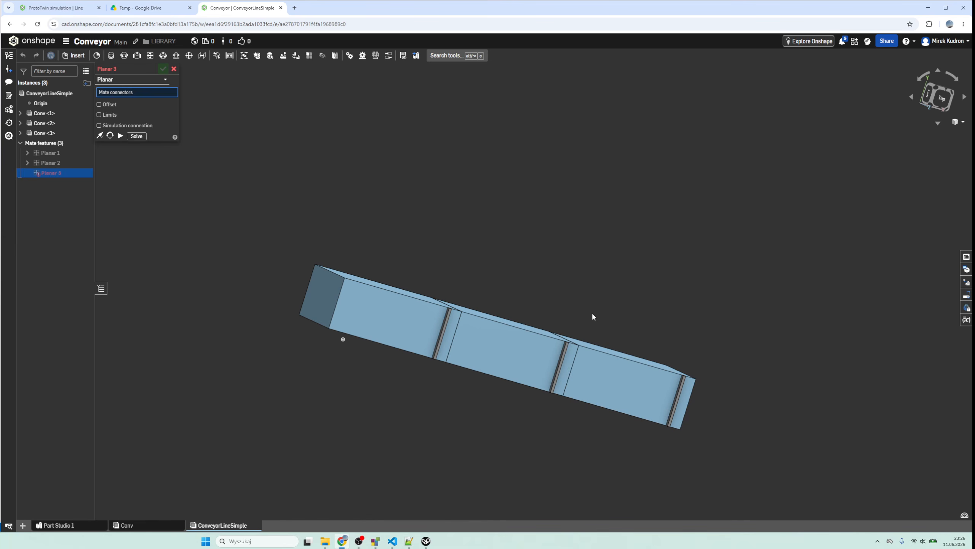
# - Review the parts in Part Studio 1, the Conv assembly's transport surface and photocell, and the three joined conveyors in ConveyorLineSimple
pyautogui.click(65, 525)
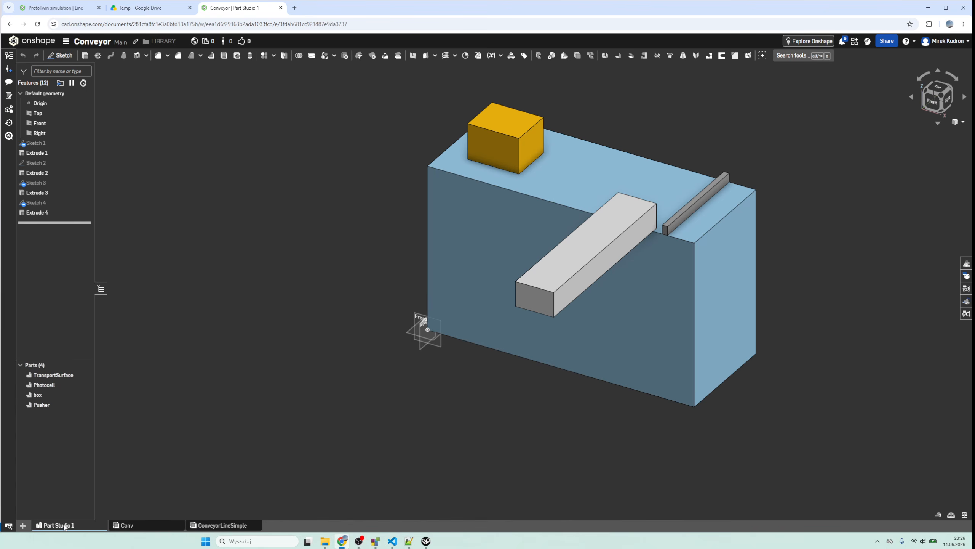
pyautogui.moveTo(212, 528)
pyautogui.click(143, 525)
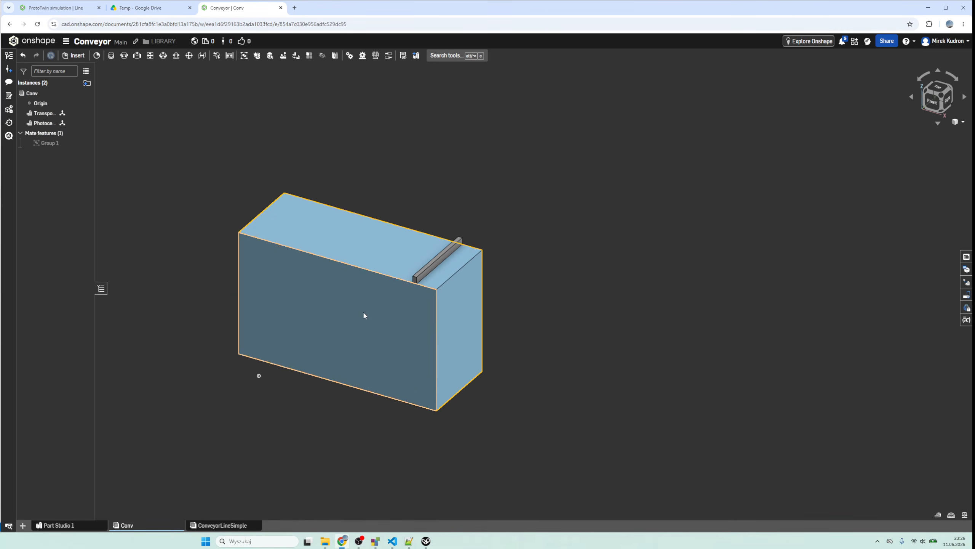
pyautogui.click(437, 266)
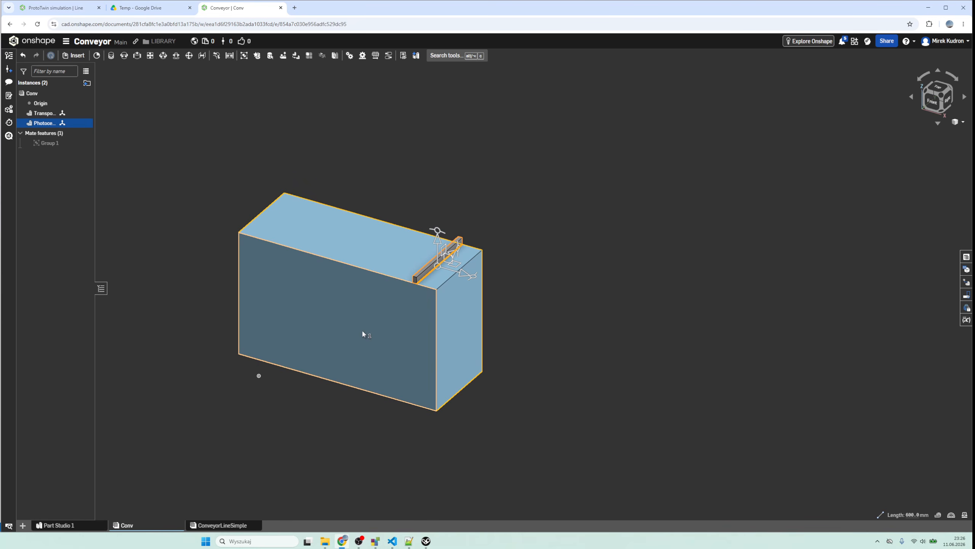
pyautogui.click(368, 257)
pyautogui.click(276, 452)
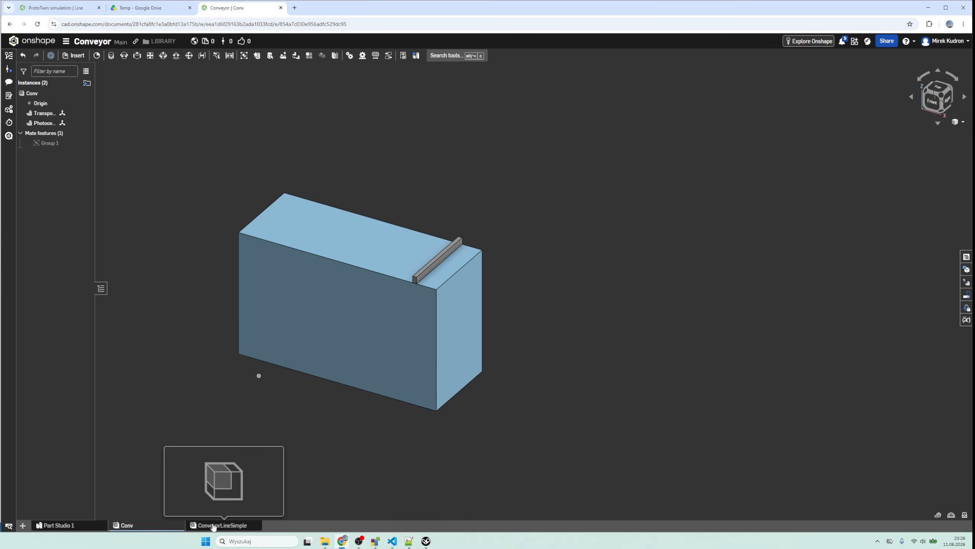
pyautogui.click(214, 525)
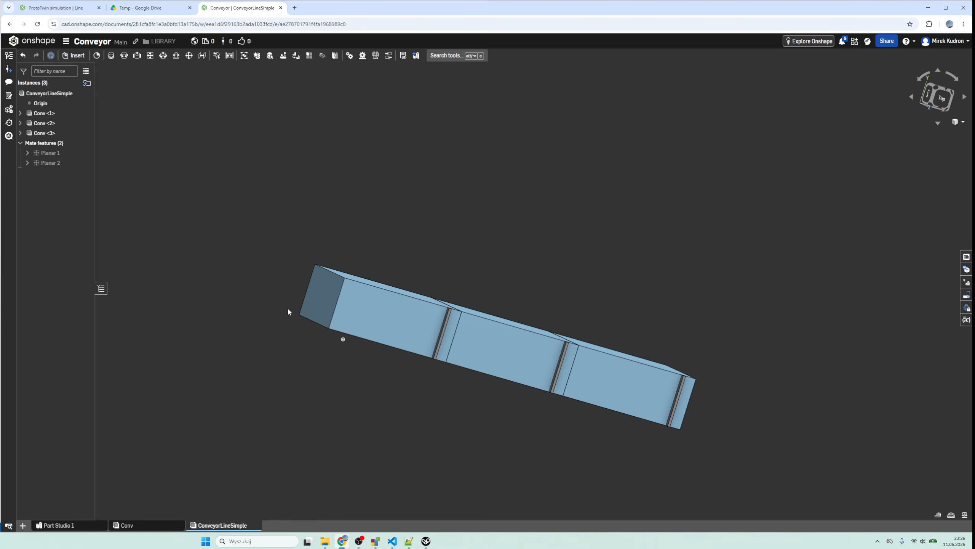
pyautogui.moveTo(289, 252); pyautogui.dragTo(487, 400)
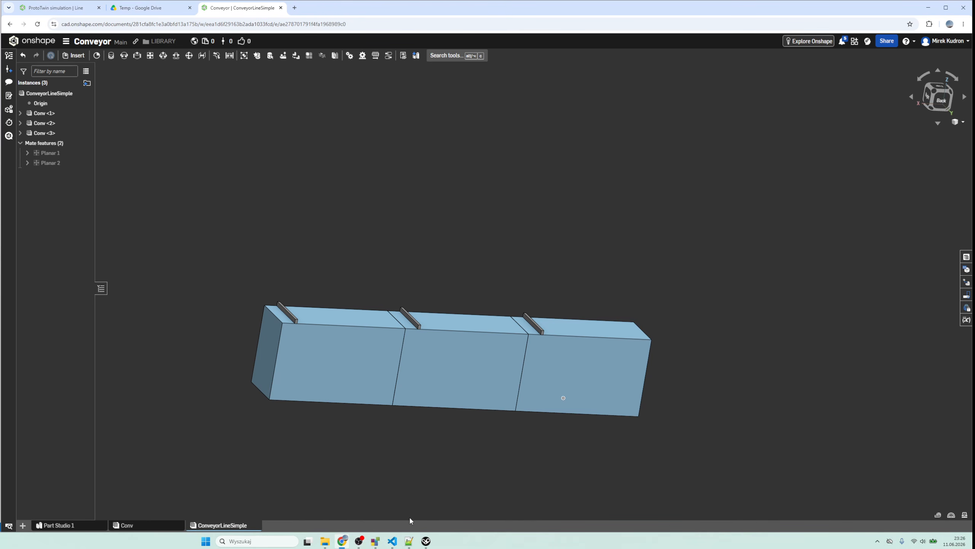
# - Switch to ProtoTwin Connect, make its window fill the screen, and view the existing Part Studio 1 model from the front
pyautogui.click(426, 541)
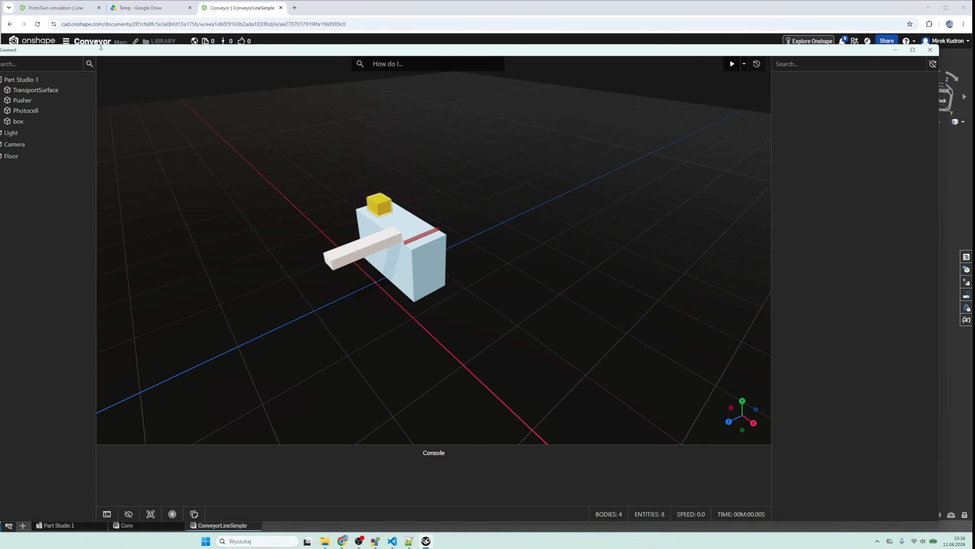
pyautogui.moveTo(101, 51); pyautogui.dragTo(974, 231)
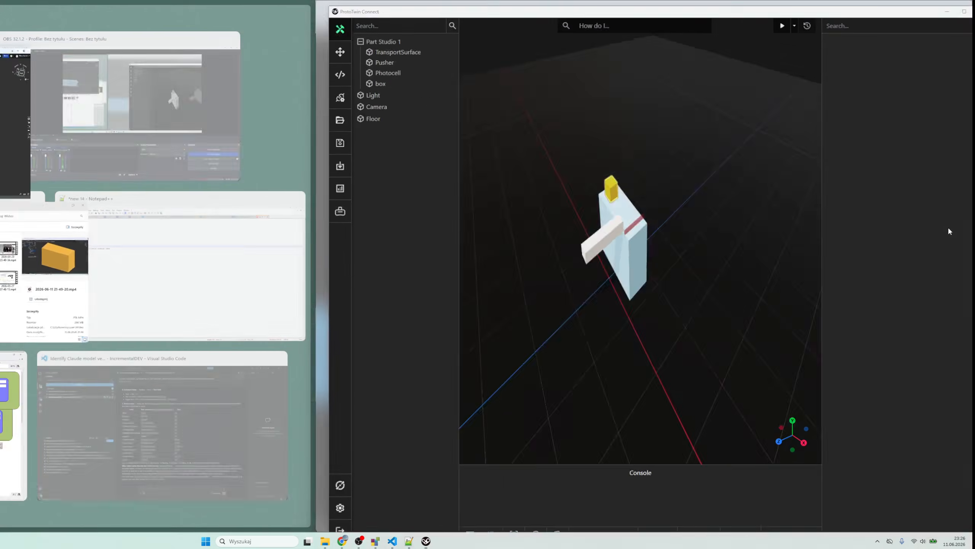
pyautogui.click(359, 230)
pyautogui.moveTo(316, 238); pyautogui.dragTo(3, 265)
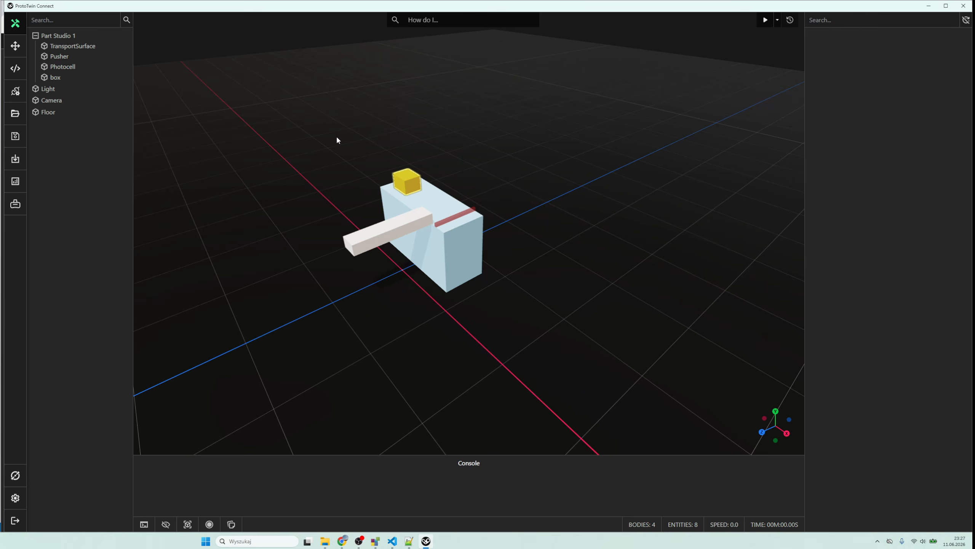
pyautogui.moveTo(281, 170)
pyautogui.mouseDown()
pyautogui.moveTo(333, 172)
pyautogui.moveTo(267, 162)
pyautogui.mouseUp()
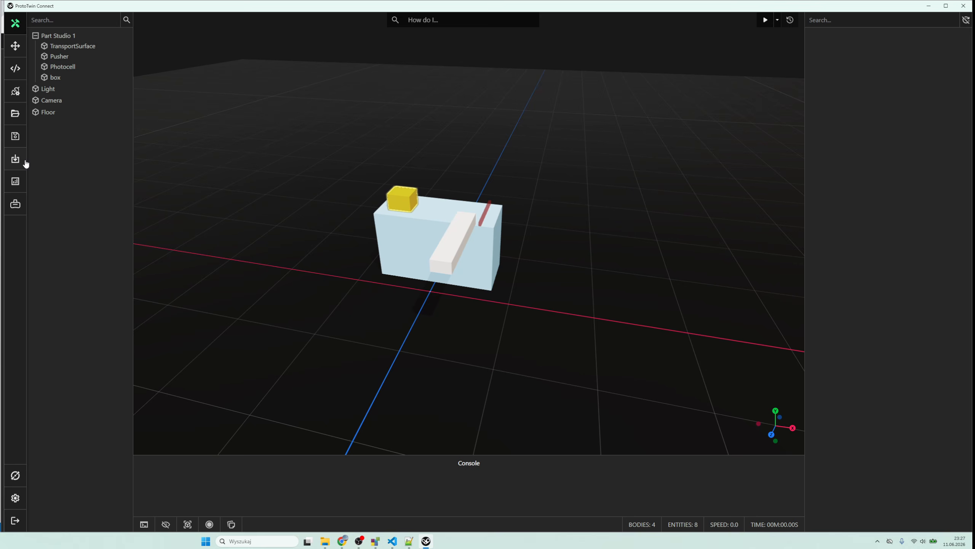
# - Import the ConveyorLineSimple assembly from the Onshape document Conveyor, using Bounding Box as the recenter method
pyautogui.click(23, 161)
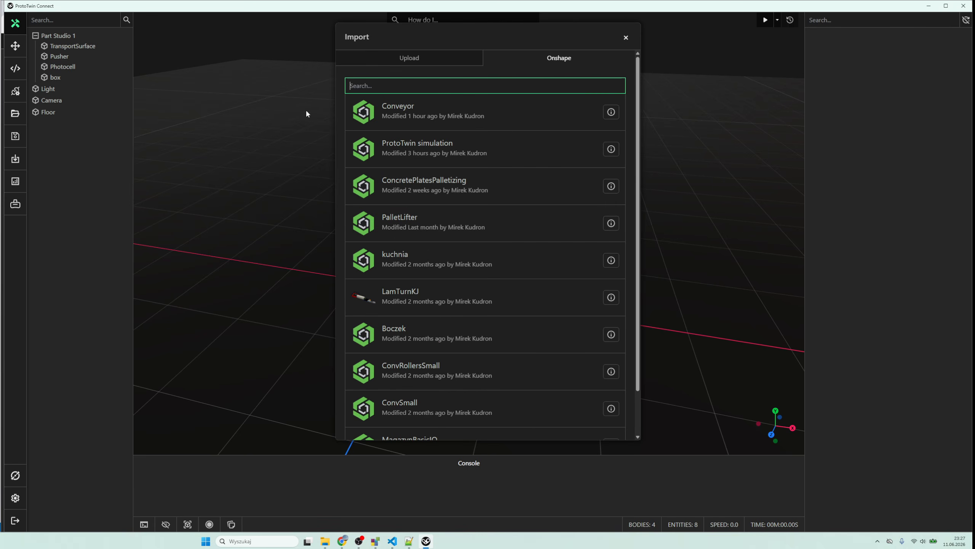
pyautogui.click(443, 119)
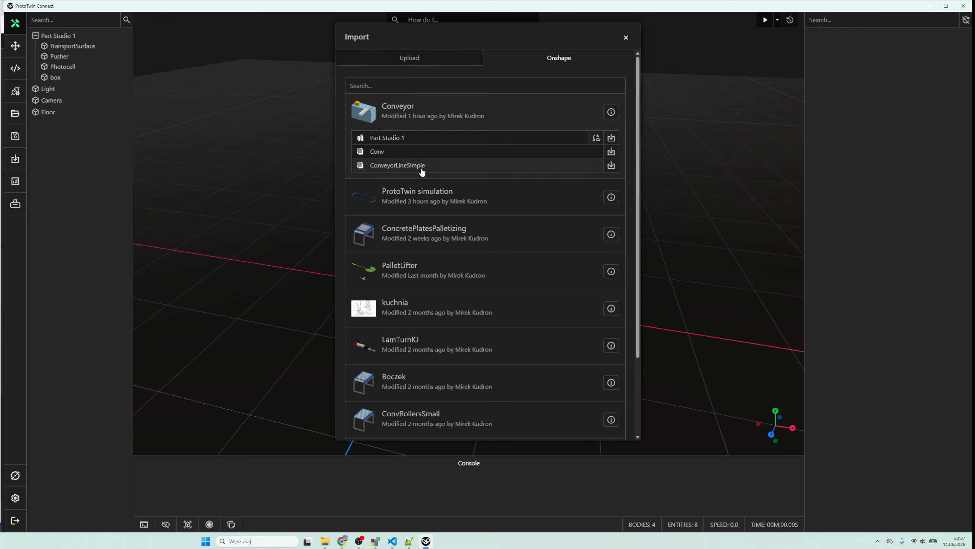
pyautogui.click(421, 167)
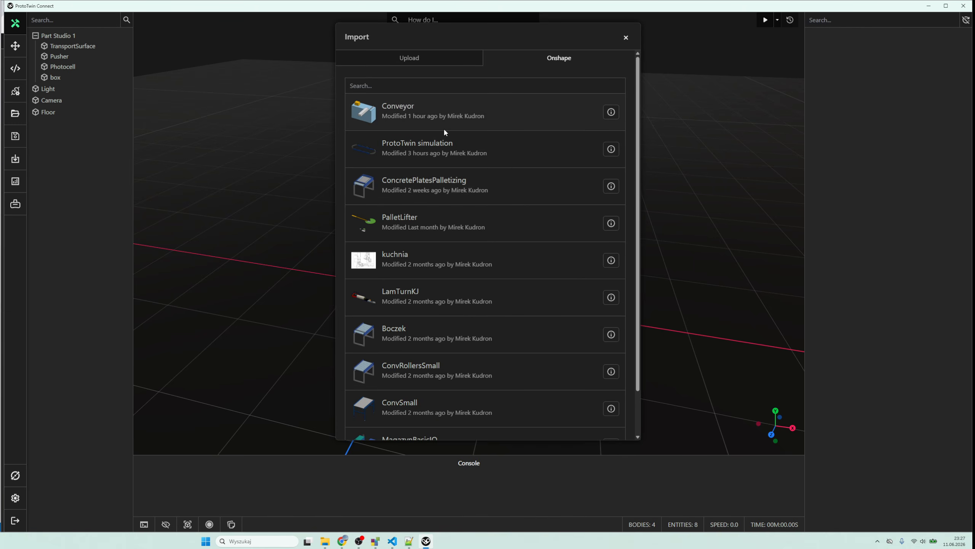
pyautogui.click(453, 119)
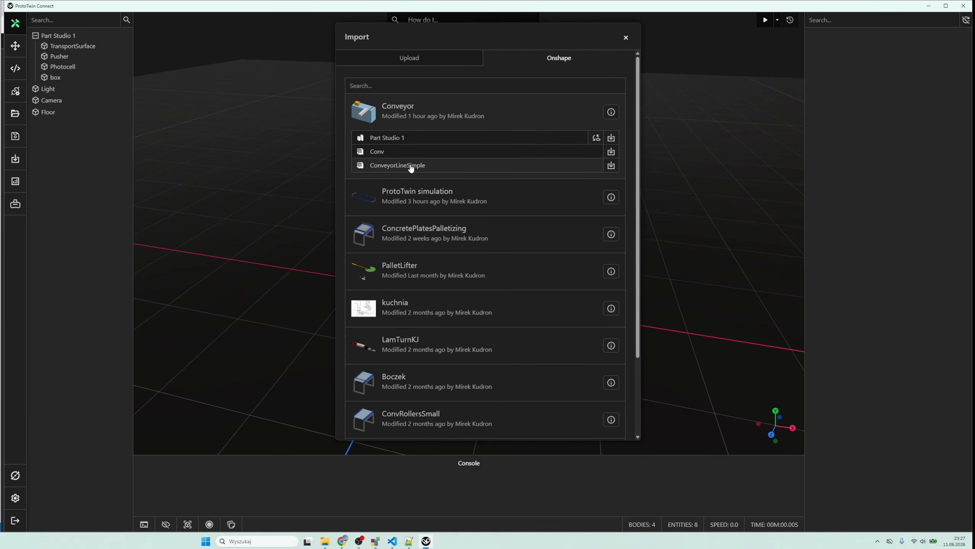
pyautogui.click(611, 166)
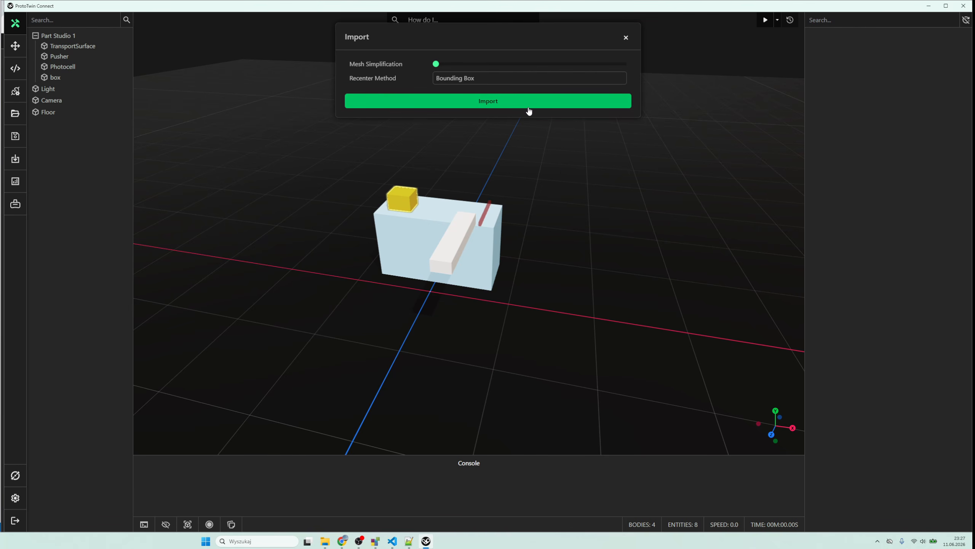
pyautogui.click(529, 104)
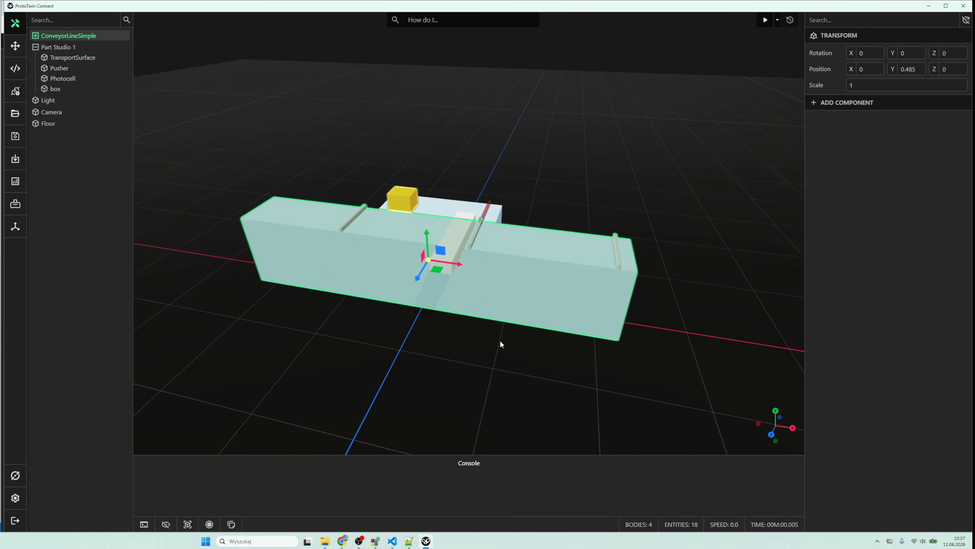
# - Move the imported ConveyorLineSimple along the Z axis to about 2.39, clear of the Part Studio 1 model
pyautogui.scroll(-2, 499, 339)
pyautogui.moveTo(419, 269); pyautogui.dragTo(349, 398)
pyautogui.moveTo(594, 259); pyautogui.dragTo(543, 246)
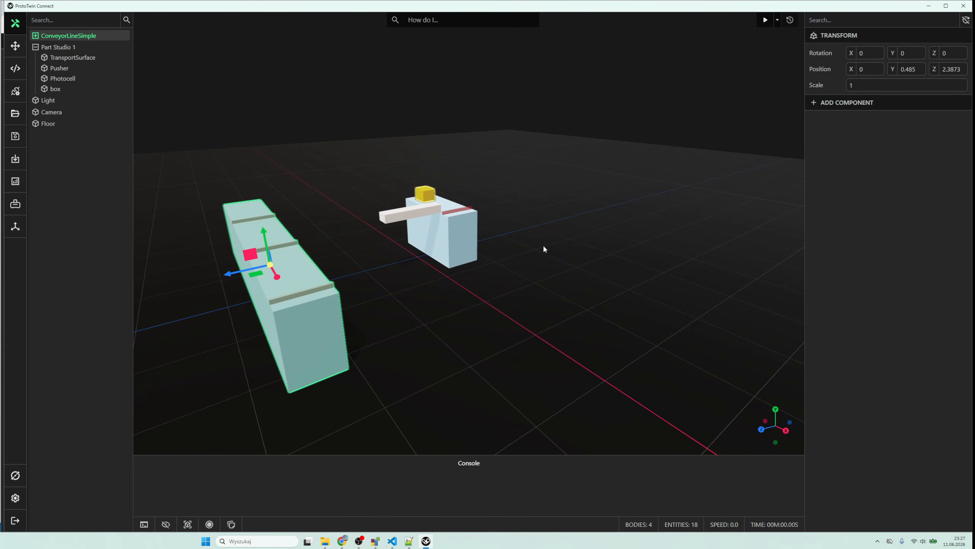
pyautogui.click(381, 336)
pyautogui.moveTo(381, 335); pyautogui.dragTo(466, 349)
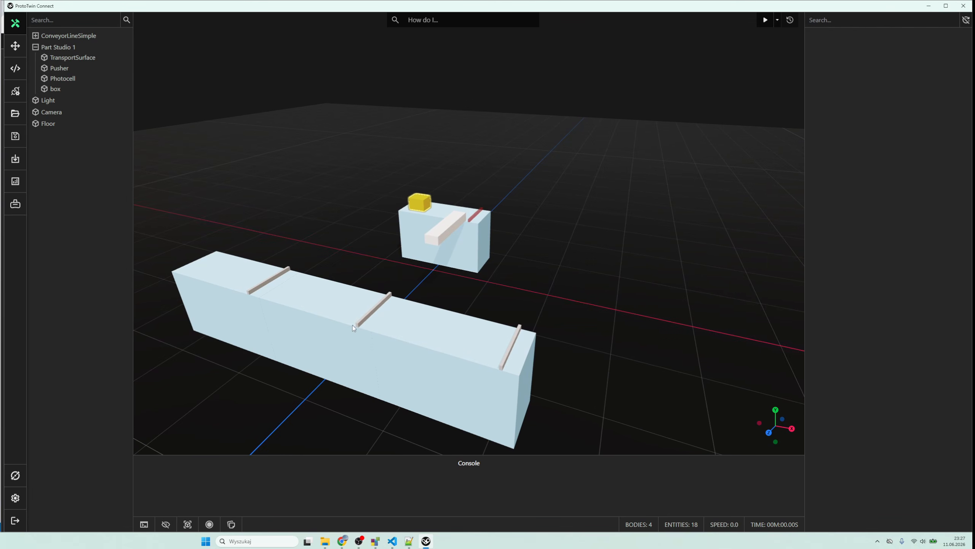
# - Examine the transport surfaces of the three Conv subassemblies in the imported line one by one in the component hierarchy
pyautogui.click(287, 308)
pyautogui.click(221, 280)
pyautogui.click(402, 350)
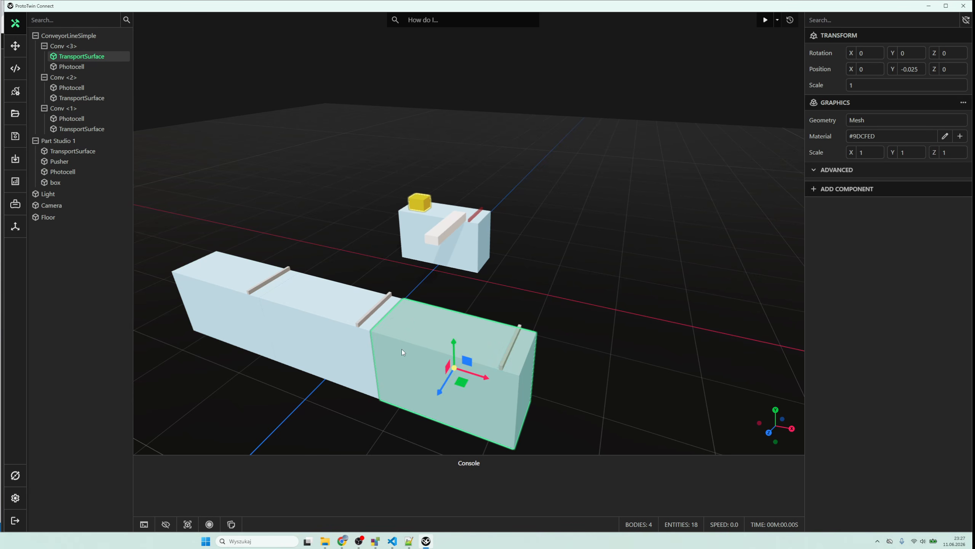
pyautogui.click(321, 309)
pyautogui.click(274, 286)
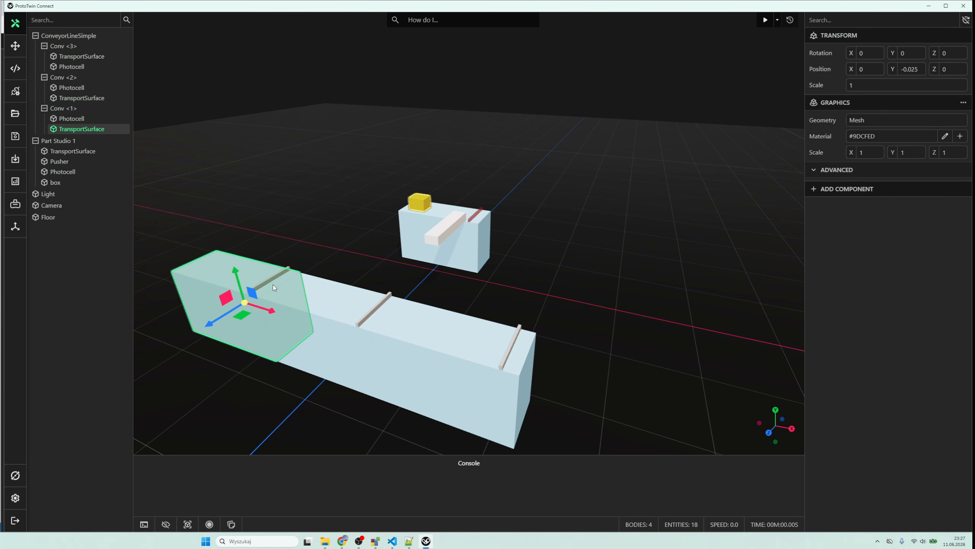
pyautogui.click(302, 237)
pyautogui.moveTo(576, 279); pyautogui.dragTo(546, 262)
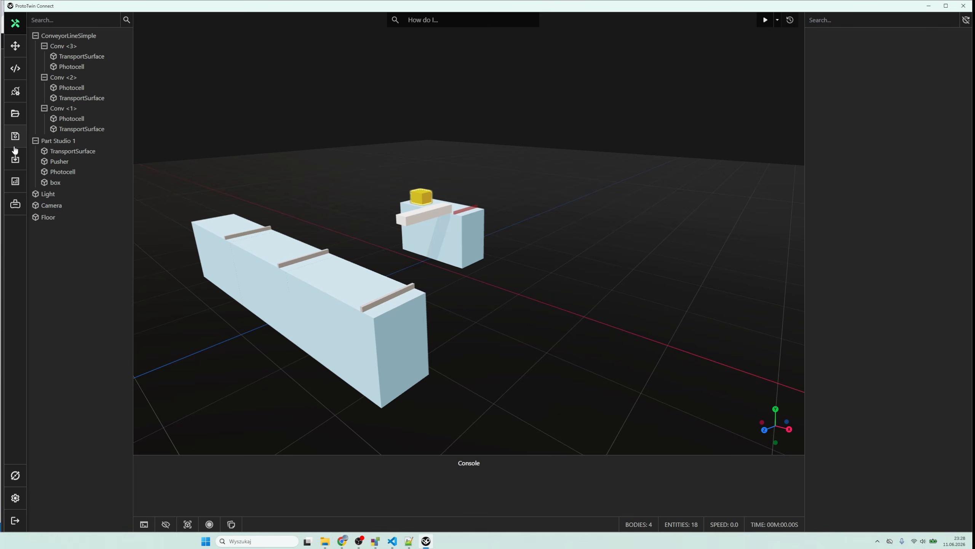
pyautogui.click(14, 158)
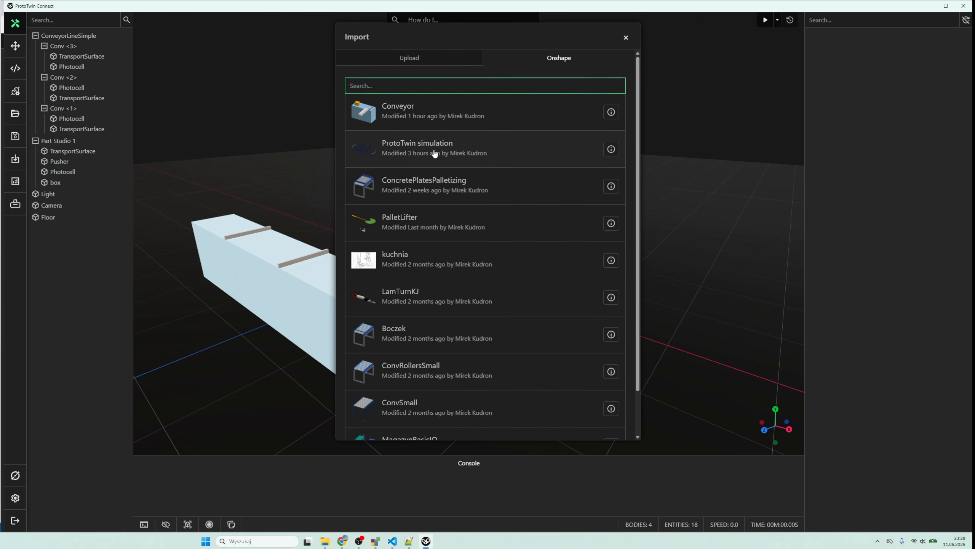
pyautogui.click(434, 153)
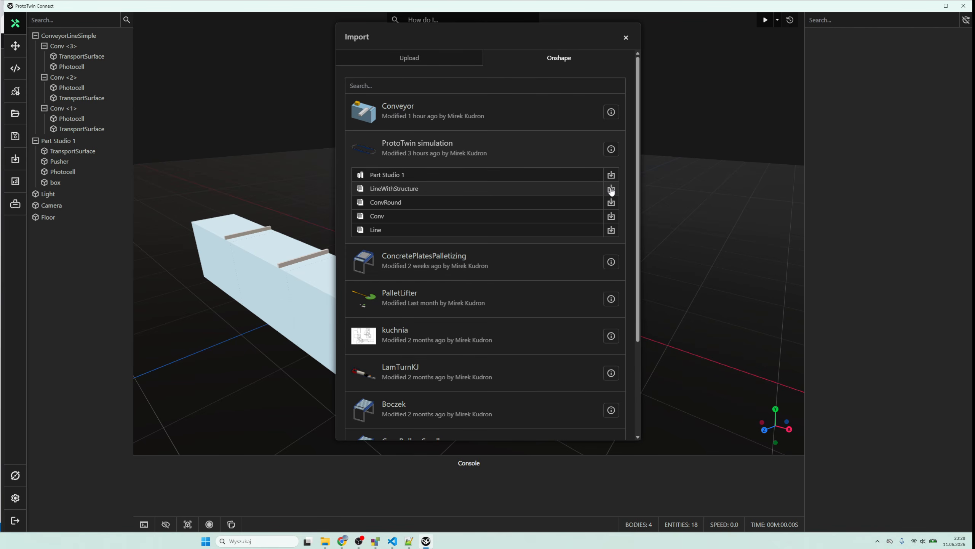
pyautogui.click(625, 39)
pyautogui.scroll(-4, 587, 152)
pyautogui.moveTo(580, 165); pyautogui.dragTo(573, 252)
pyautogui.scroll(-4, 573, 252)
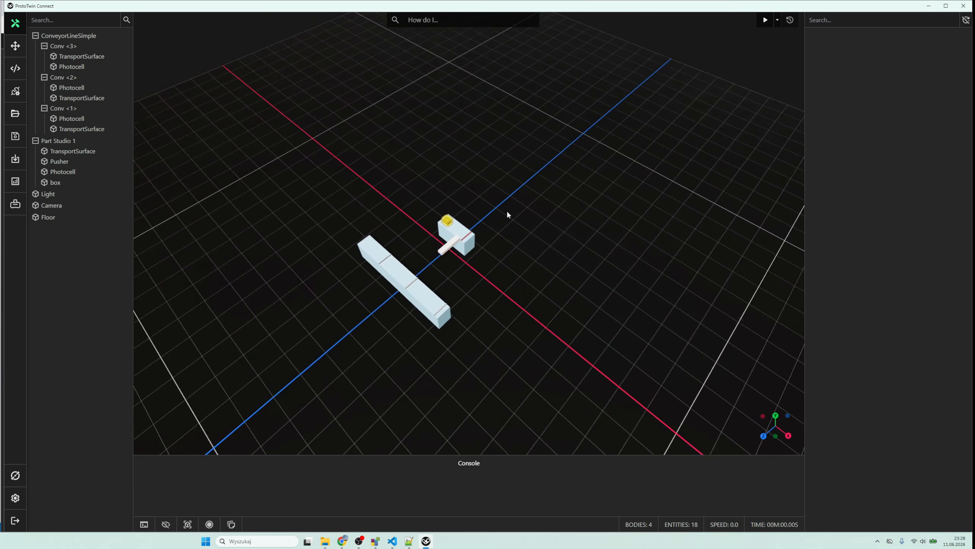
pyautogui.click(15, 46)
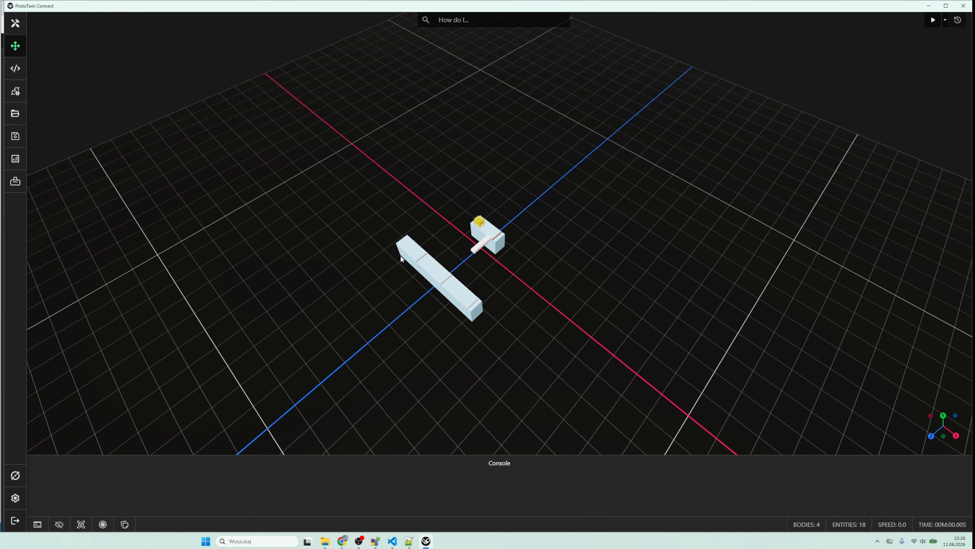
pyautogui.click(15, 23)
# - Select the transport surfaces of all three line conveyors together with the Part Studio 1 transport surface and pusher
pyautogui.click(376, 255)
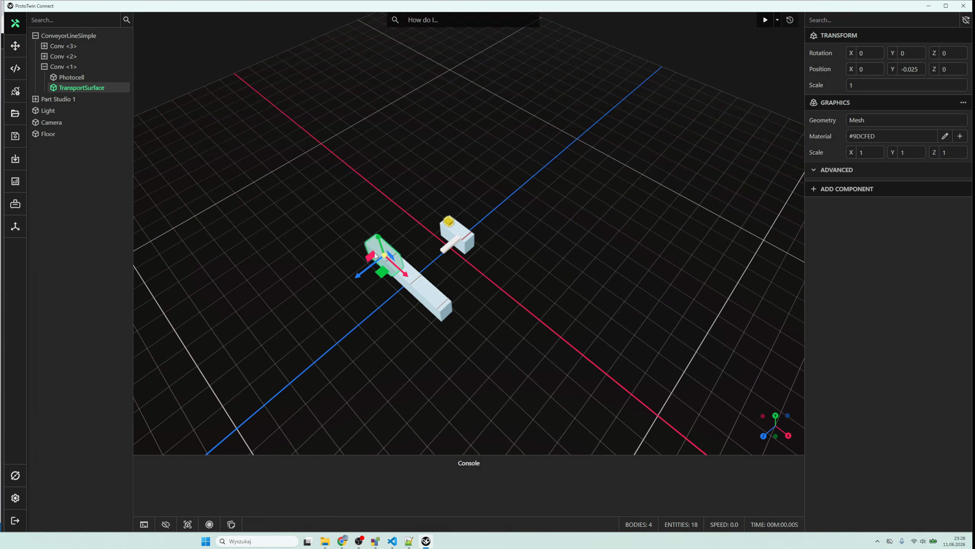
pyautogui.keyDown('ctrl'); pyautogui.click(404, 277); pyautogui.keyUp('ctrl')
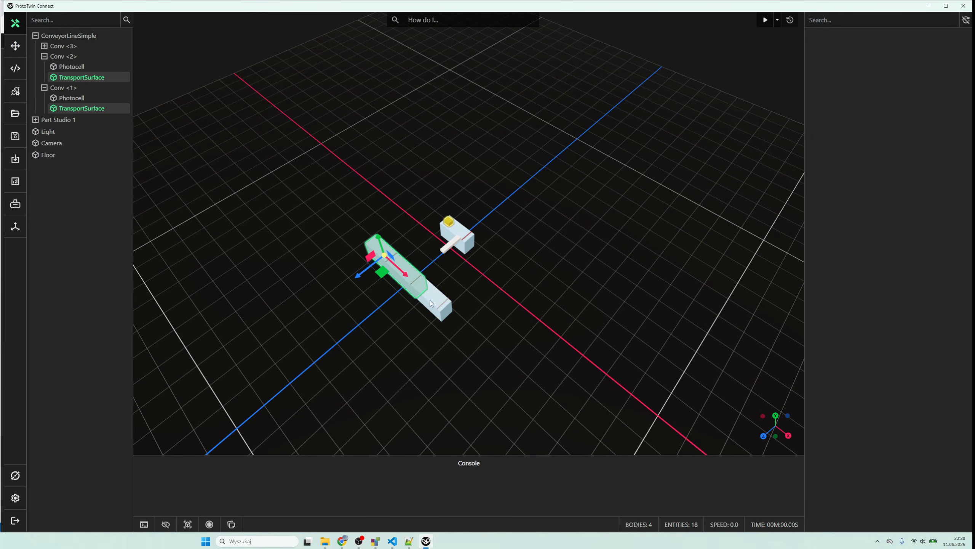
pyautogui.keyDown('ctrl'); pyautogui.click(450, 250); pyautogui.keyUp('ctrl')
pyautogui.keyDown('ctrl'); pyautogui.click(448, 248); pyautogui.keyUp('ctrl')
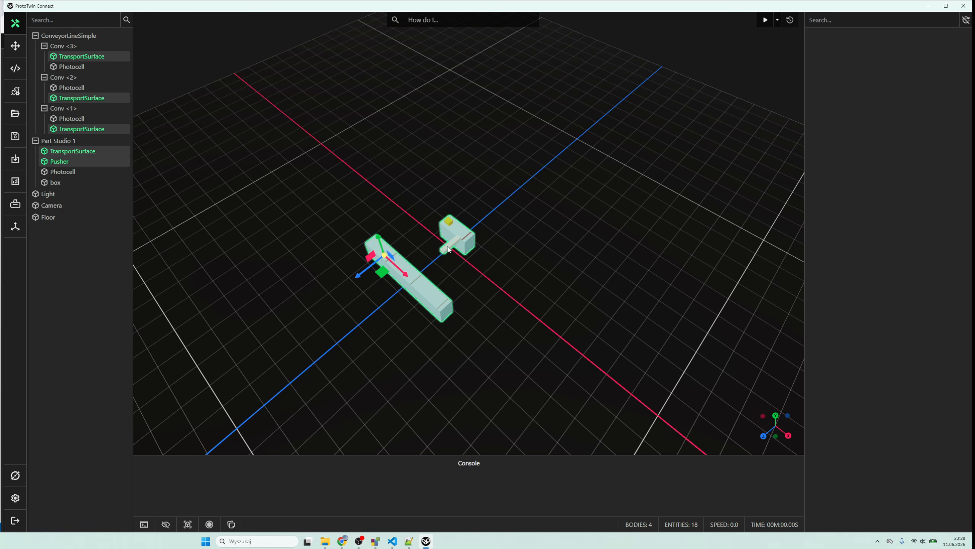
pyautogui.moveTo(362, 273)
pyautogui.mouseDown()
pyautogui.moveTo(223, 387)
pyautogui.moveTo(374, 283)
pyautogui.mouseUp()
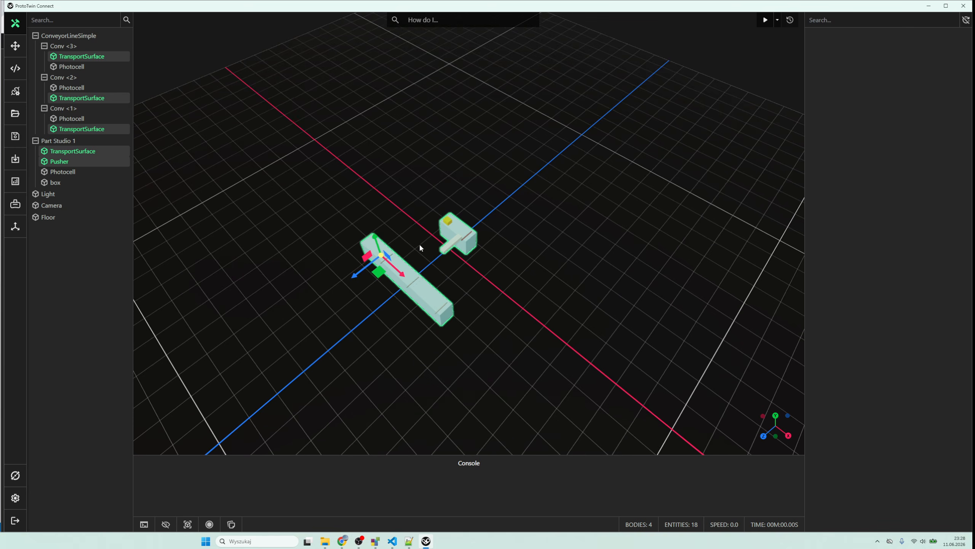
pyautogui.scroll(5, 419, 243)
pyautogui.scroll(3, 300, 258)
pyautogui.scroll(-4, 255, 266)
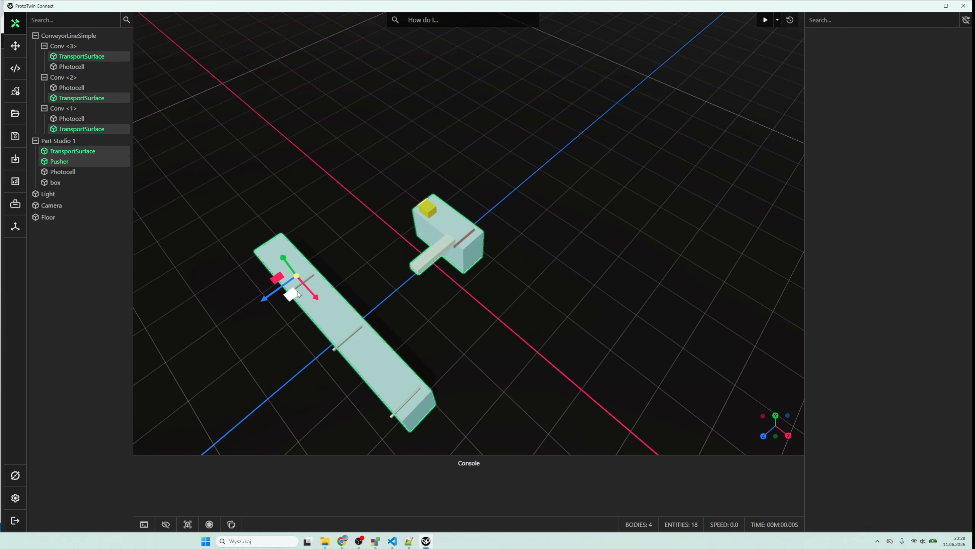
# - Add the photocells of Conv 1, 2 and 3 and the Part Studio 1 photocell and box to the selection
pyautogui.keyDown('ctrl'); pyautogui.click(71, 120); pyautogui.keyUp('ctrl')
pyautogui.keyDown('ctrl'); pyautogui.click(71, 88); pyautogui.keyUp('ctrl')
pyautogui.keyDown('ctrl'); pyautogui.click(71, 67); pyautogui.keyUp('ctrl')
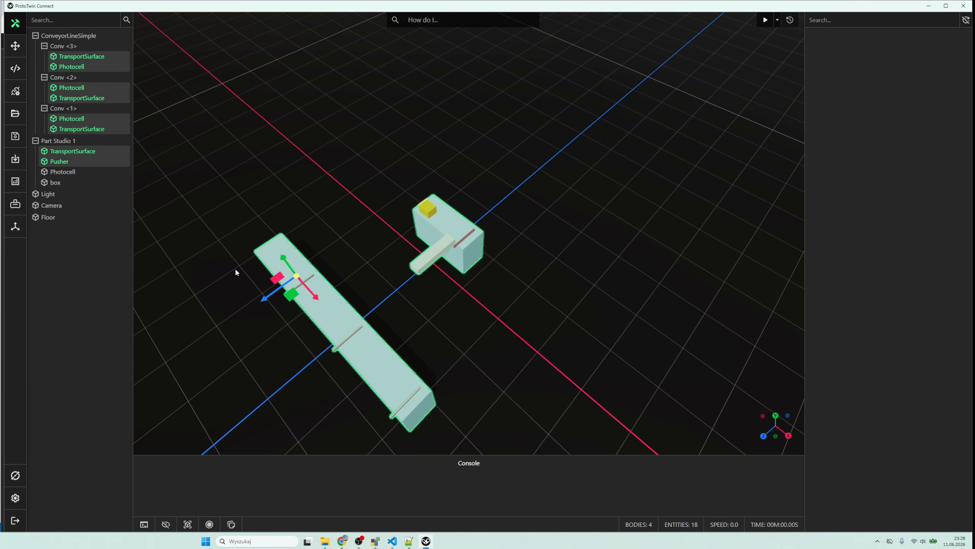
pyautogui.keyDown('ctrl'); pyautogui.click(75, 175); pyautogui.keyUp('ctrl')
pyautogui.keyDown('ctrl'); pyautogui.click(58, 183); pyautogui.keyUp('ctrl')
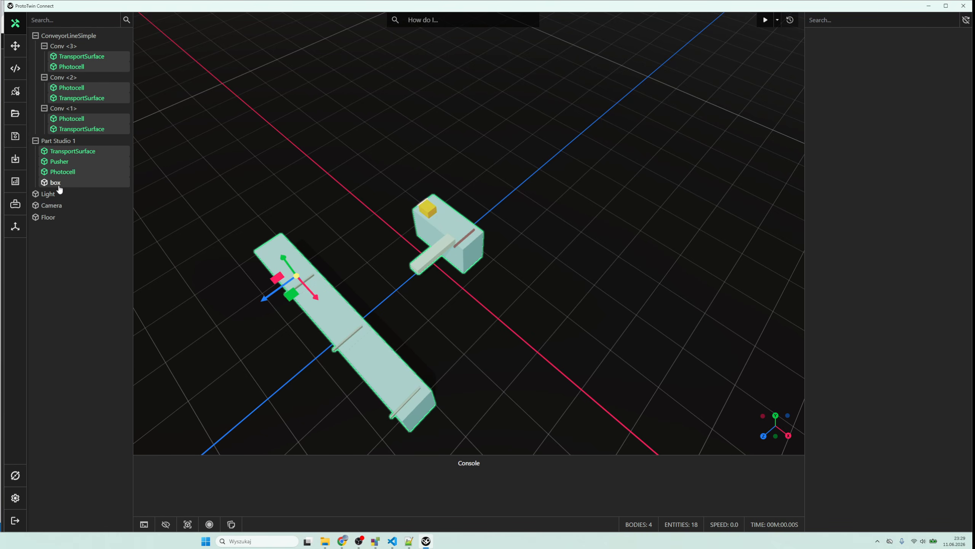
# - Clear the selection and import the LineWithStructure assembly from the ProtoTwin simulation document in Onshape
pyautogui.moveTo(279, 201); pyautogui.dragTo(328, 201)
pyautogui.moveTo(303, 288); pyautogui.dragTo(224, 338)
pyautogui.scroll(-8, 298, 230)
pyautogui.scroll(-1, 227, 312)
pyautogui.click(225, 338)
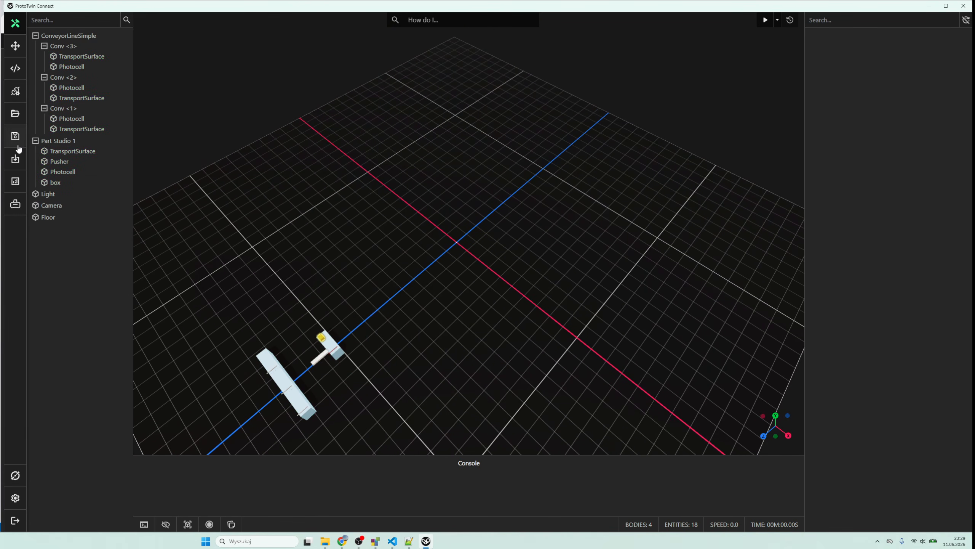
pyautogui.click(15, 159)
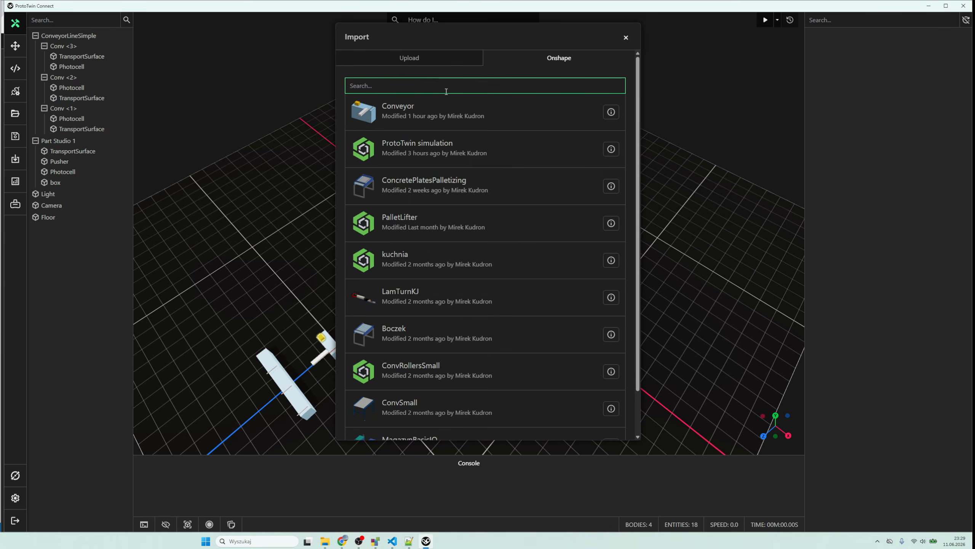
pyautogui.click(537, 154)
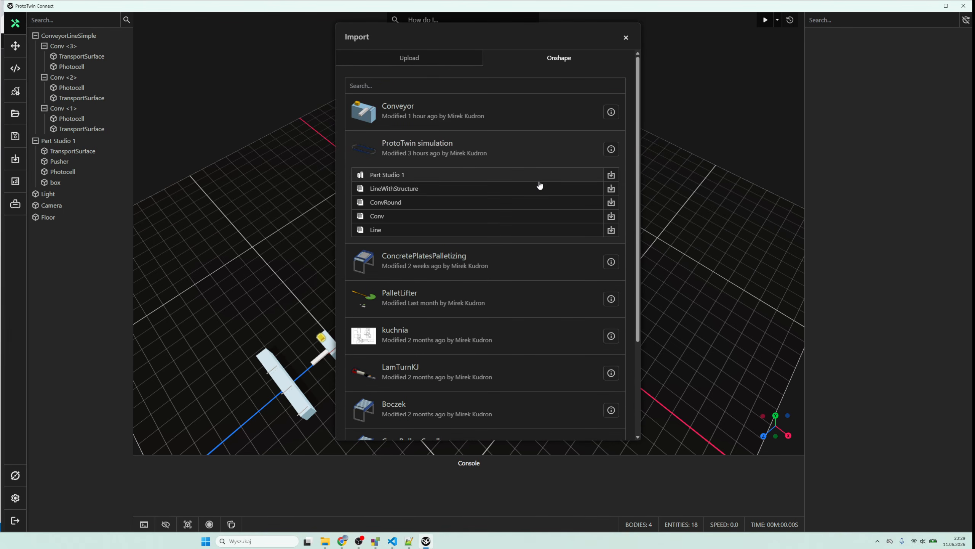
pyautogui.click(611, 188)
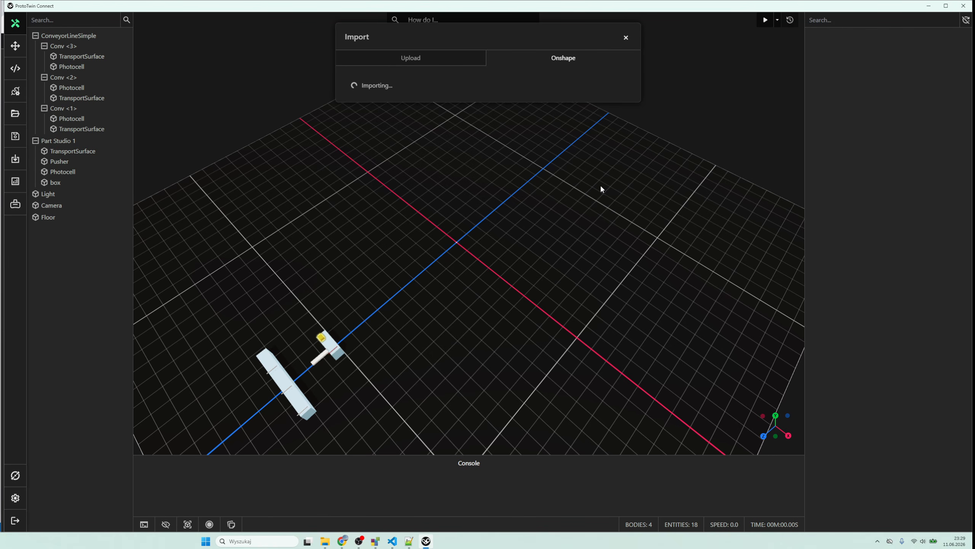
pyautogui.click(506, 108)
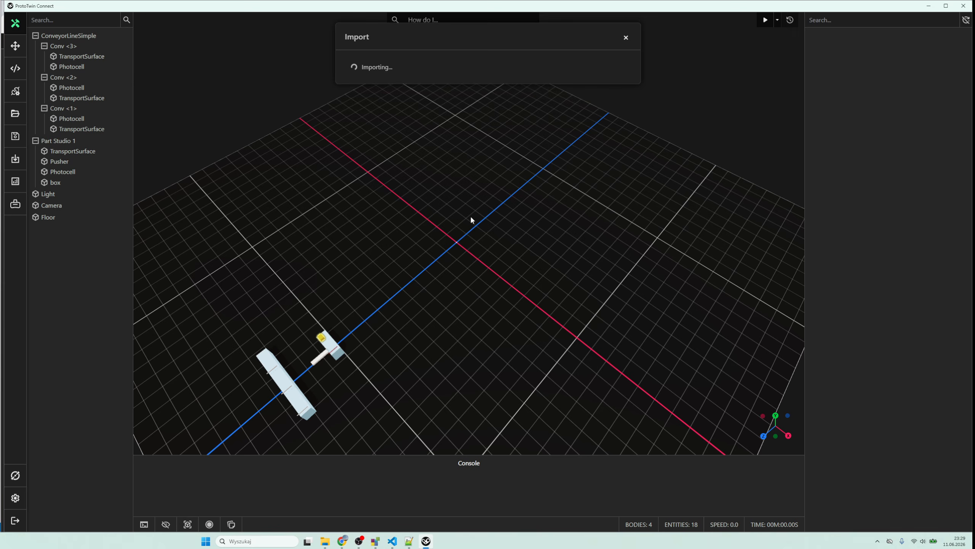
pyautogui.scroll(-2, 443, 309)
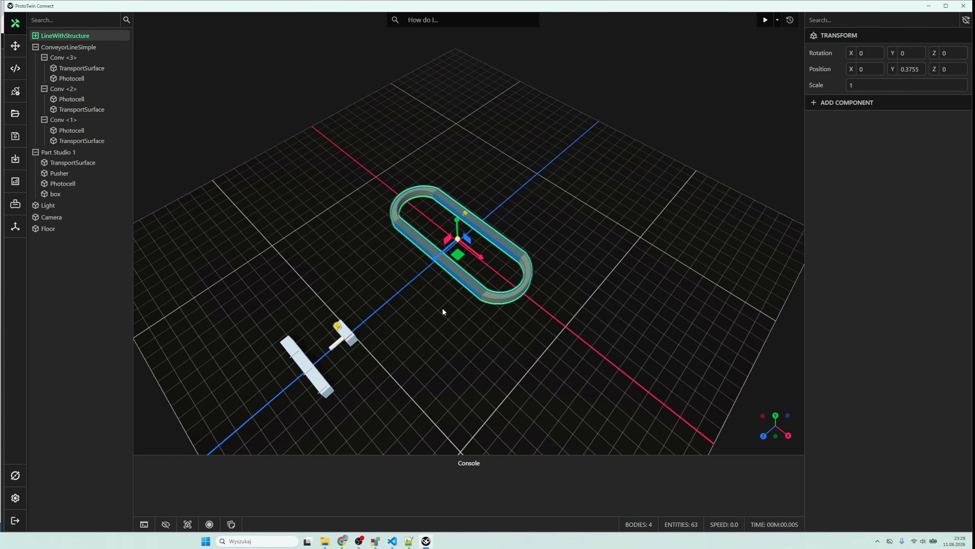
# - Examine the parts of the imported LineWithStructure loop, including the straight conveyor frames, the curved transport surface and the side guard
pyautogui.scroll(5, 448, 282)
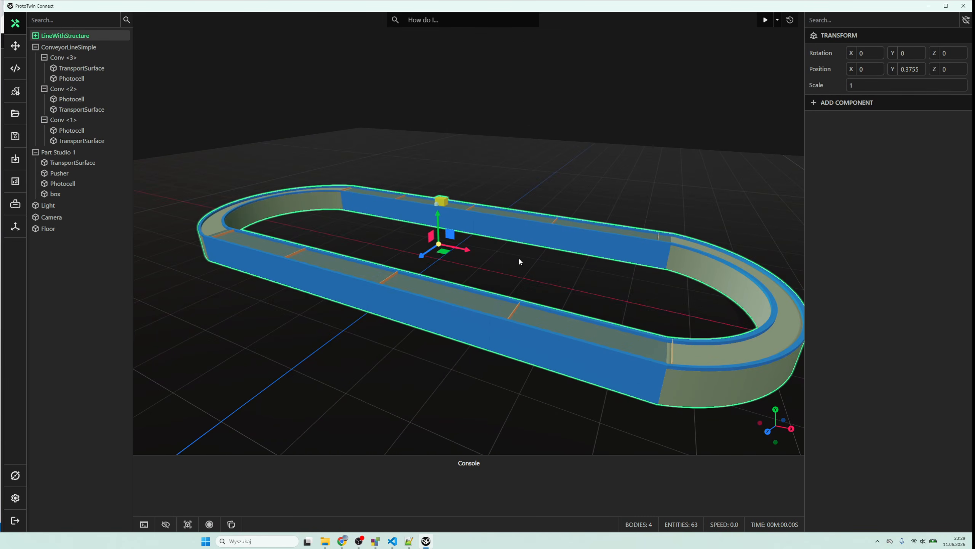
pyautogui.moveTo(519, 260); pyautogui.dragTo(425, 305)
pyautogui.click(419, 226)
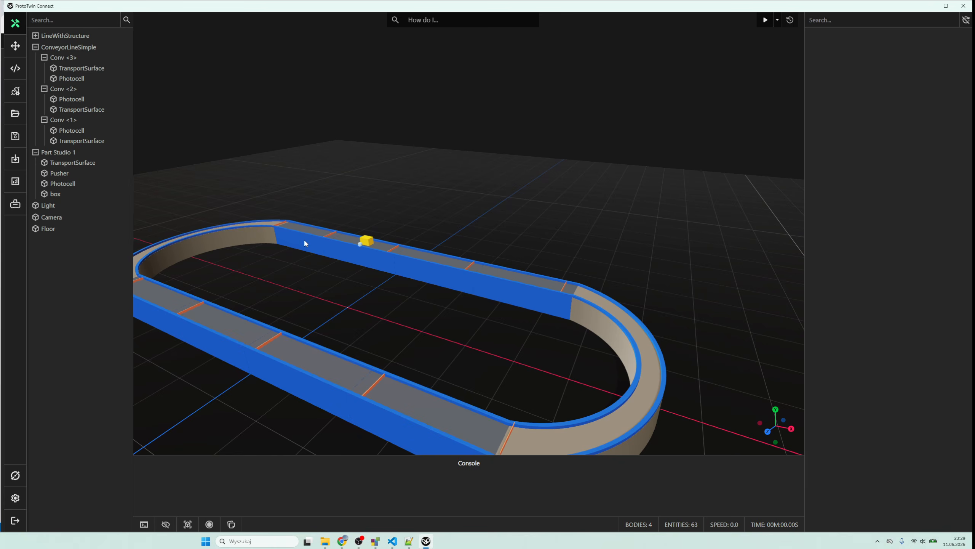
pyautogui.click(305, 243)
pyautogui.click(361, 260)
pyautogui.click(416, 264)
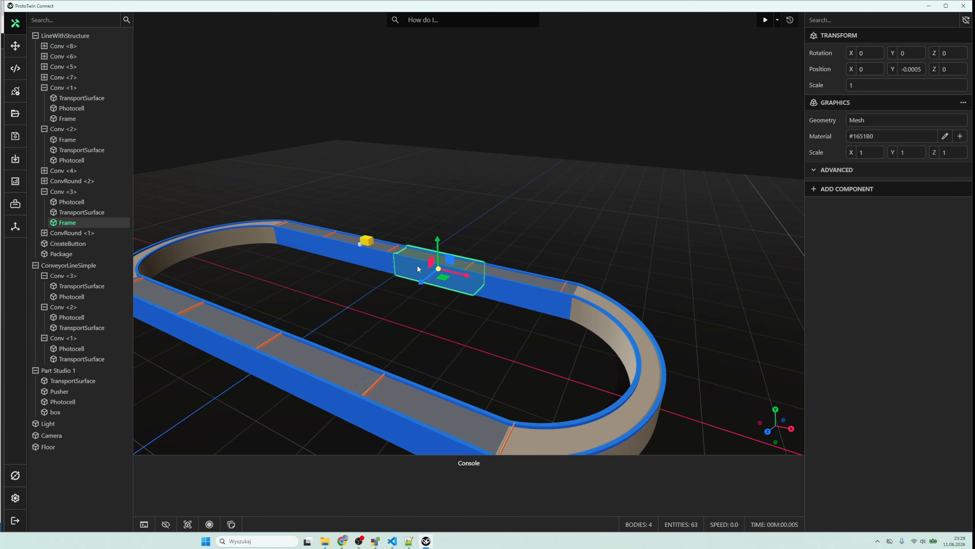
pyautogui.click(493, 282)
pyautogui.click(432, 281)
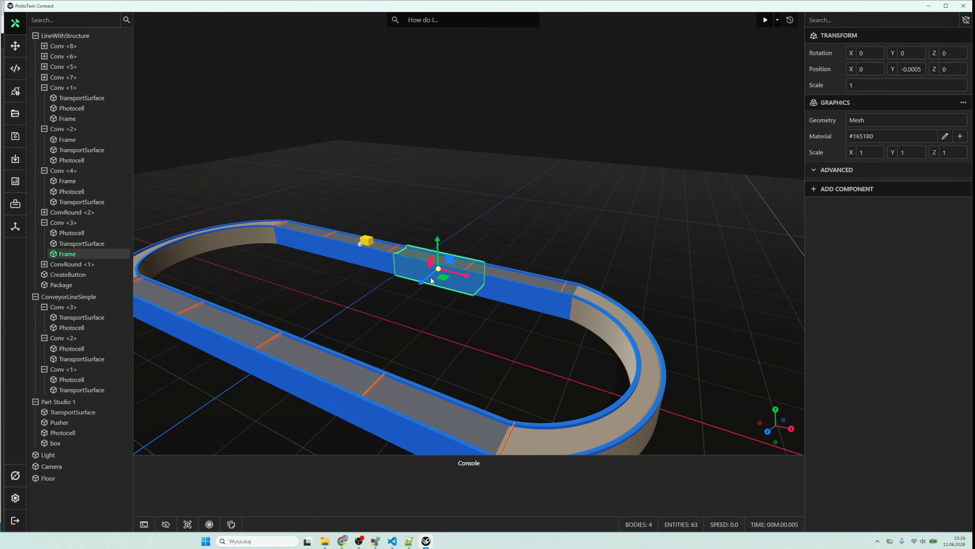
pyautogui.moveTo(327, 281); pyautogui.dragTo(328, 288)
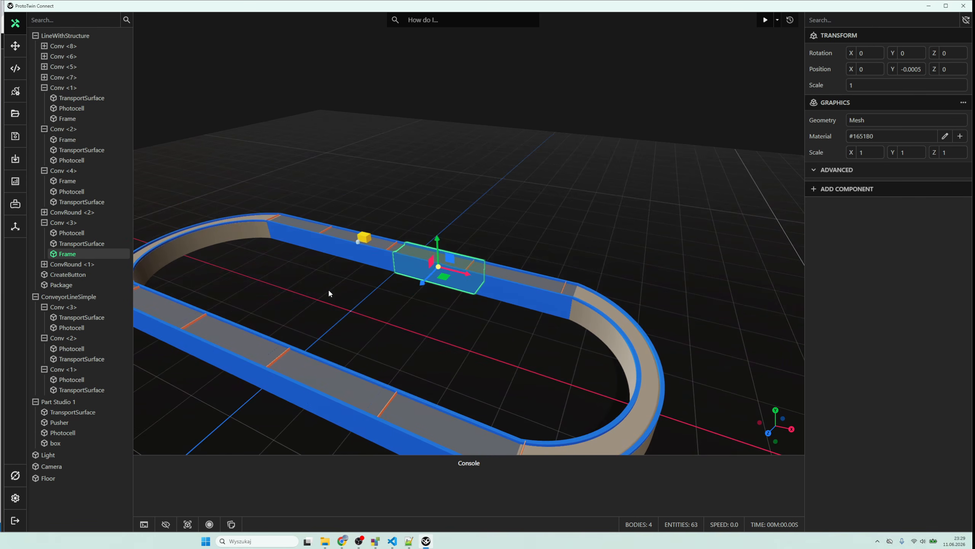
pyautogui.click(193, 241)
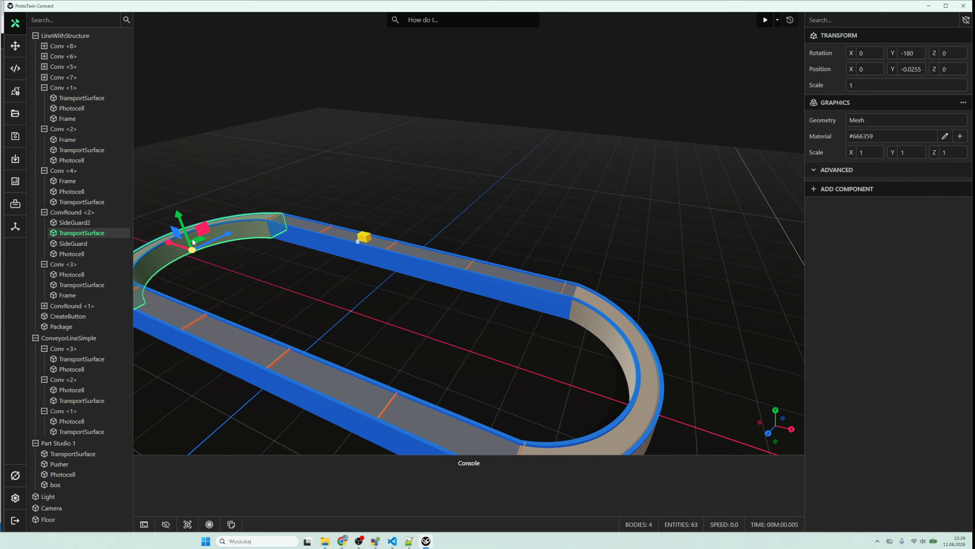
pyautogui.click(636, 373)
pyautogui.scroll(-5, 611, 384)
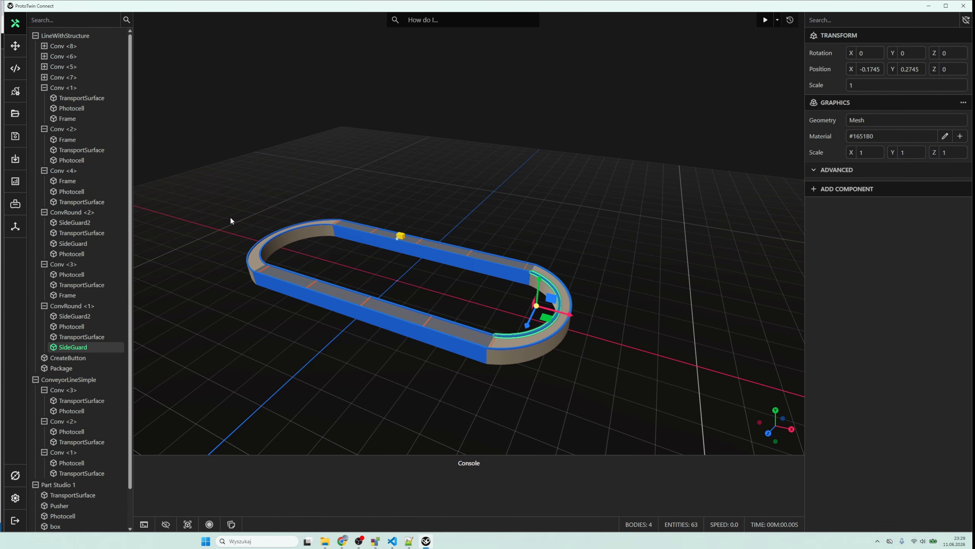
pyautogui.scroll(-3, 226, 264)
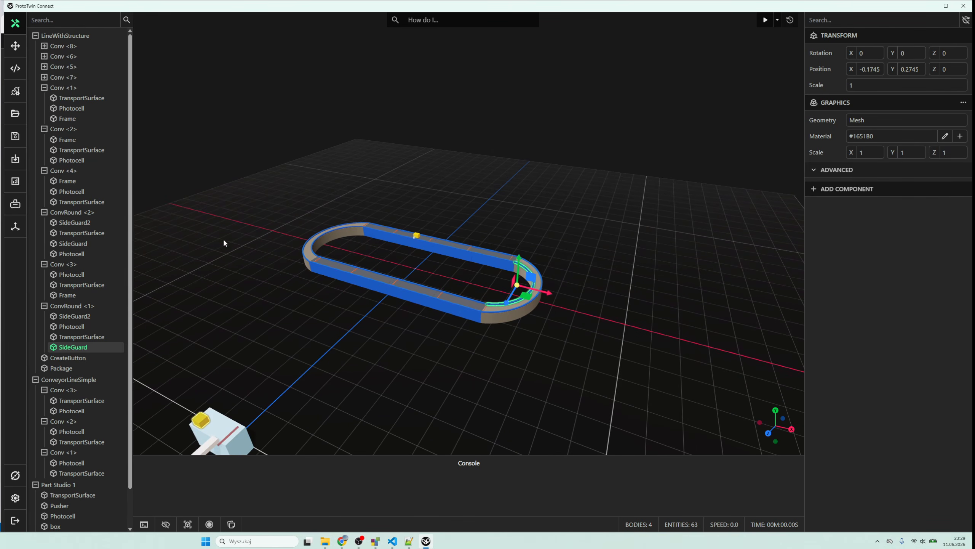
# - Save the model in the temp folder under the new file name ConvLoop
pyautogui.click(19, 134)
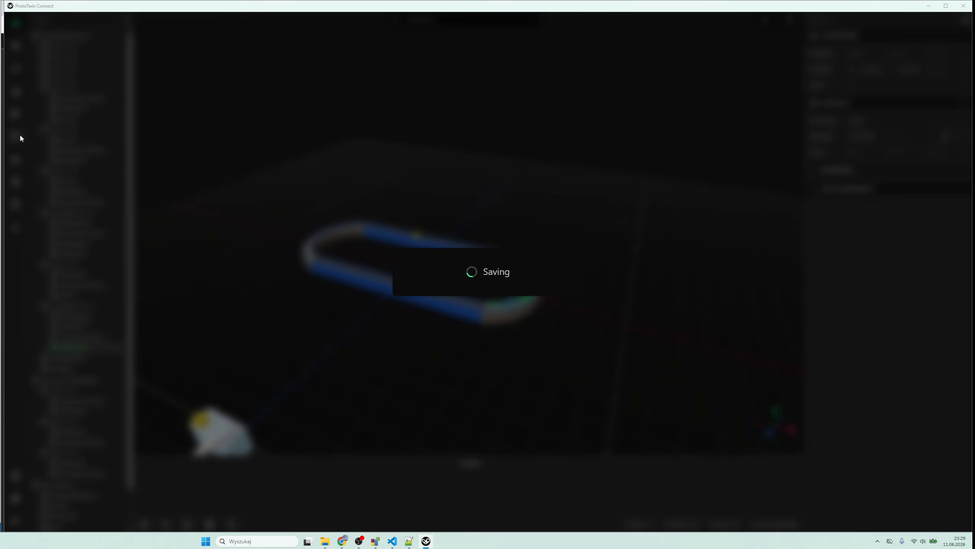
pyautogui.click(174, 74)
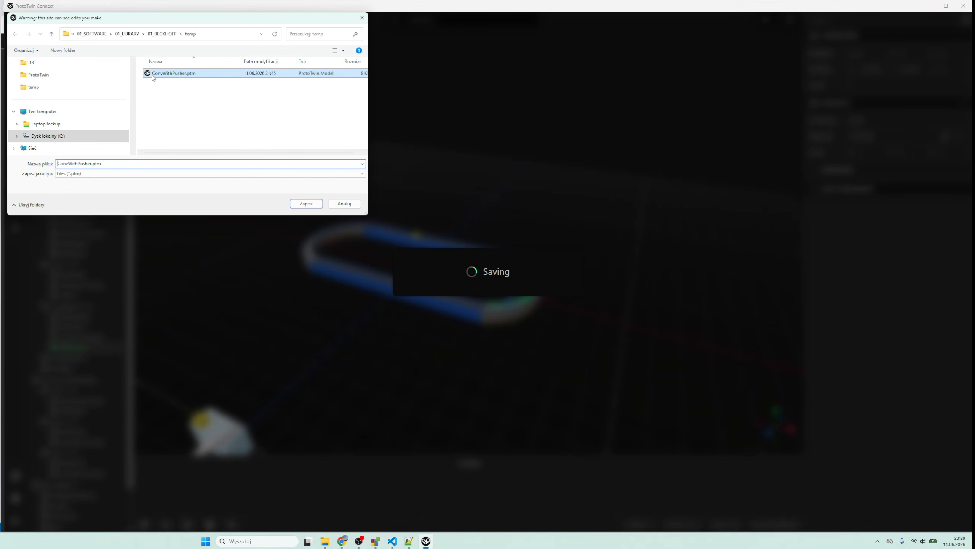
pyautogui.click(103, 163)
pyautogui.click(86, 163)
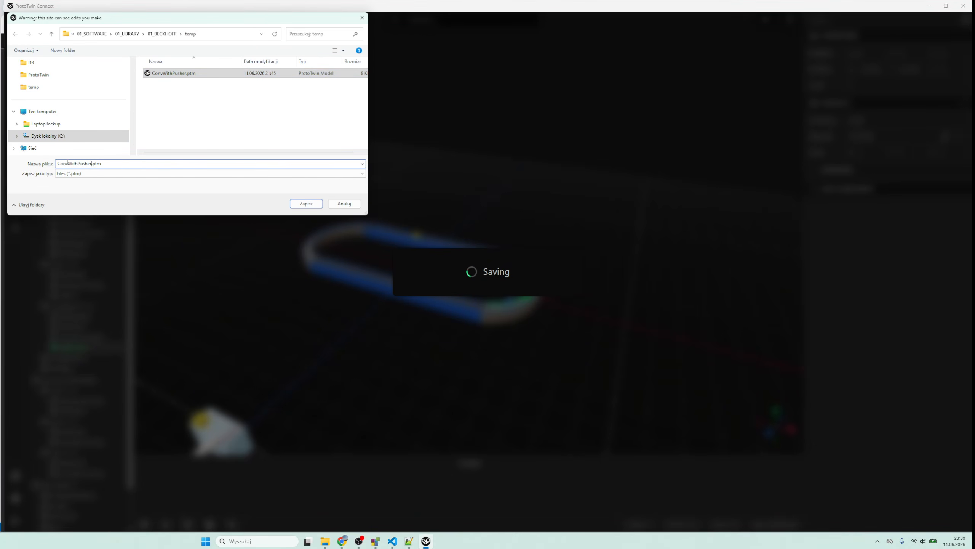
pyautogui.moveTo(66, 163); pyautogui.dragTo(71, 161)
pyautogui.hotkey('shift', 'End')
pyautogui.write('vL')
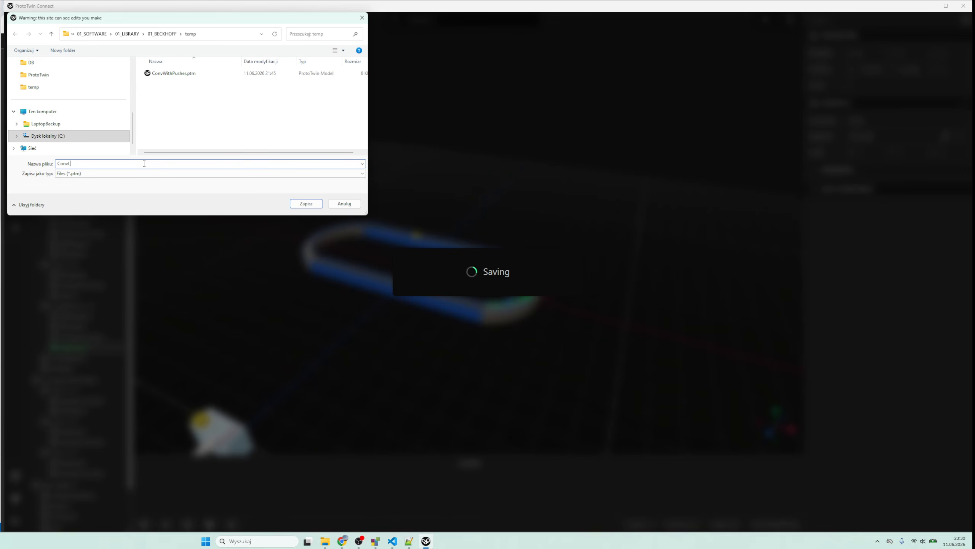
pyautogui.write('oop')
pyautogui.press('Return')
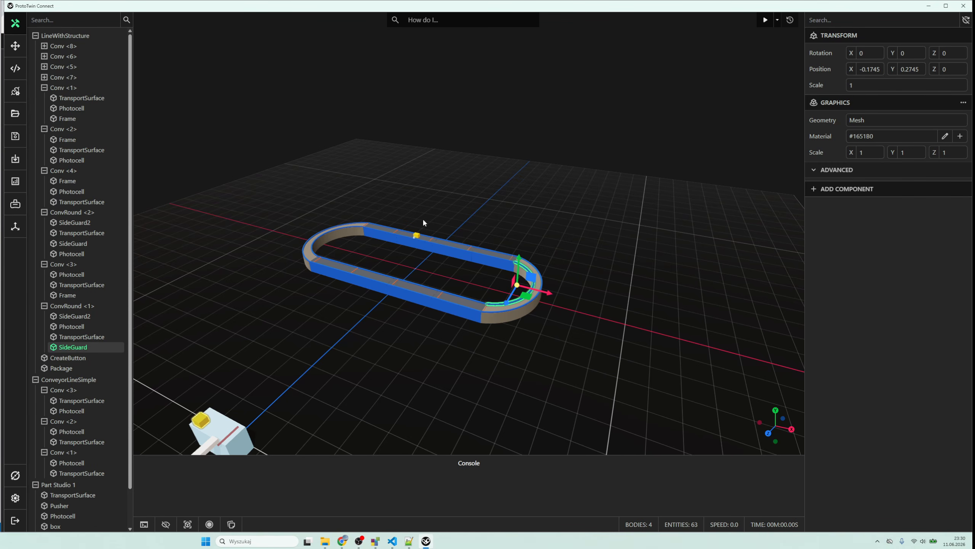
# - Switch to the IncrementalDEV project in TwinCAT and examine the oMotorStart, iPosPhotocell and oPusherExtend declarations in MAIN, enlarging the declaration area
pyautogui.click(479, 176)
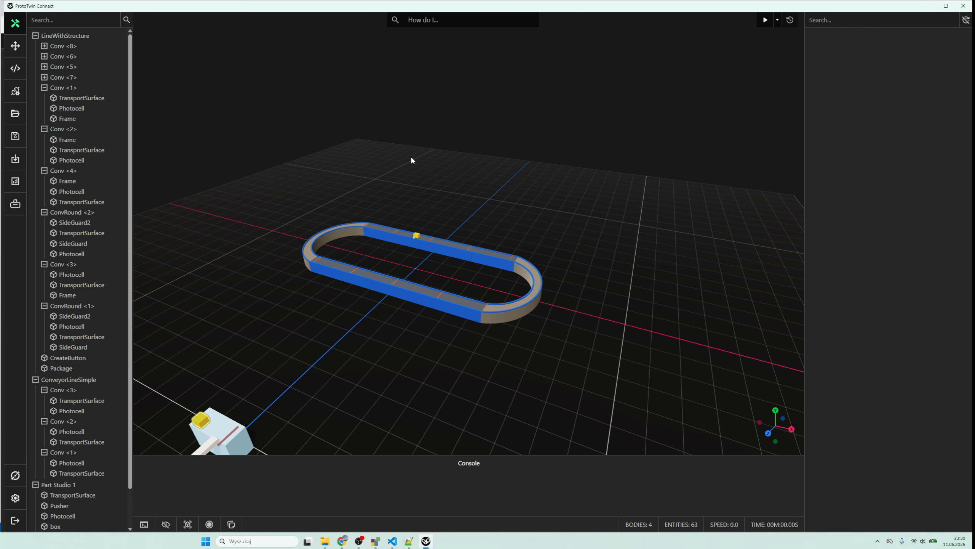
pyautogui.scroll(-3, 408, 165)
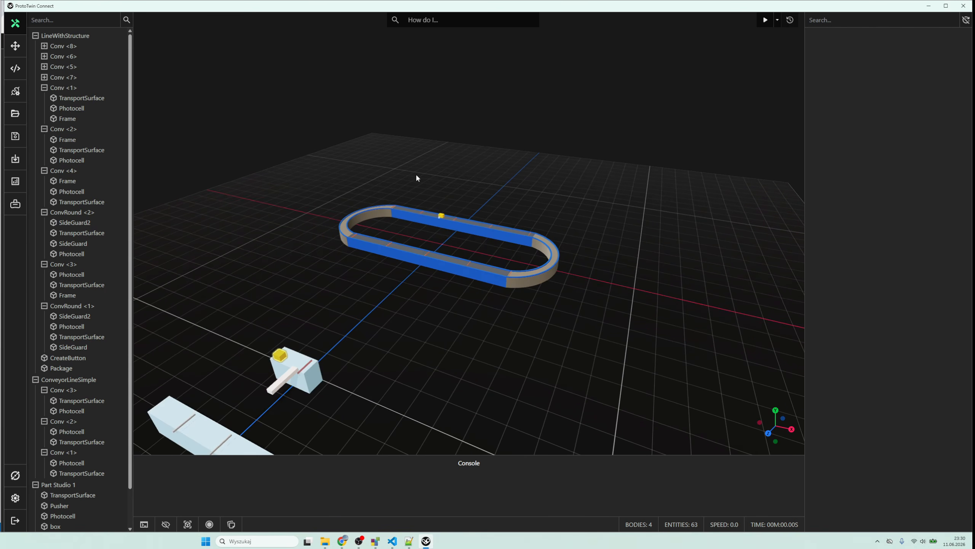
pyautogui.moveTo(375, 540)
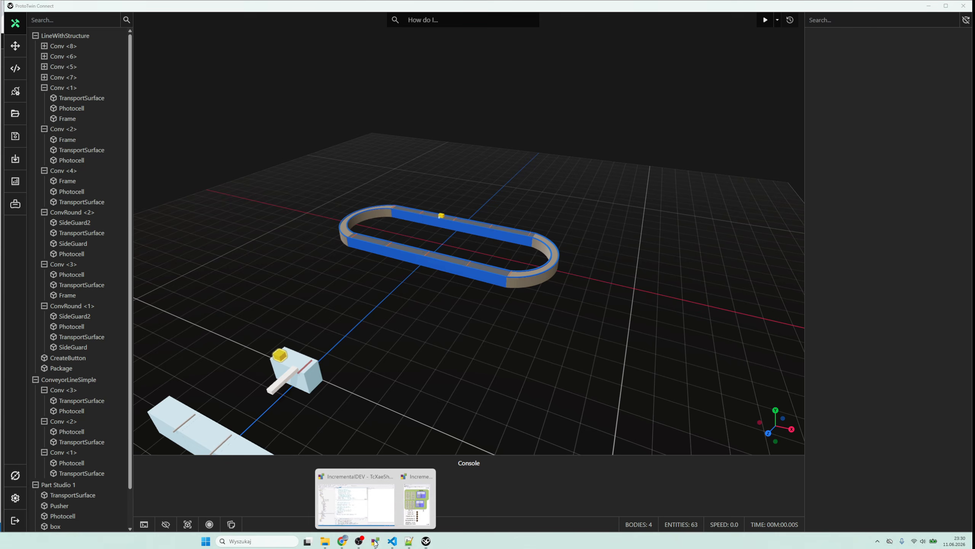
pyautogui.click(375, 513)
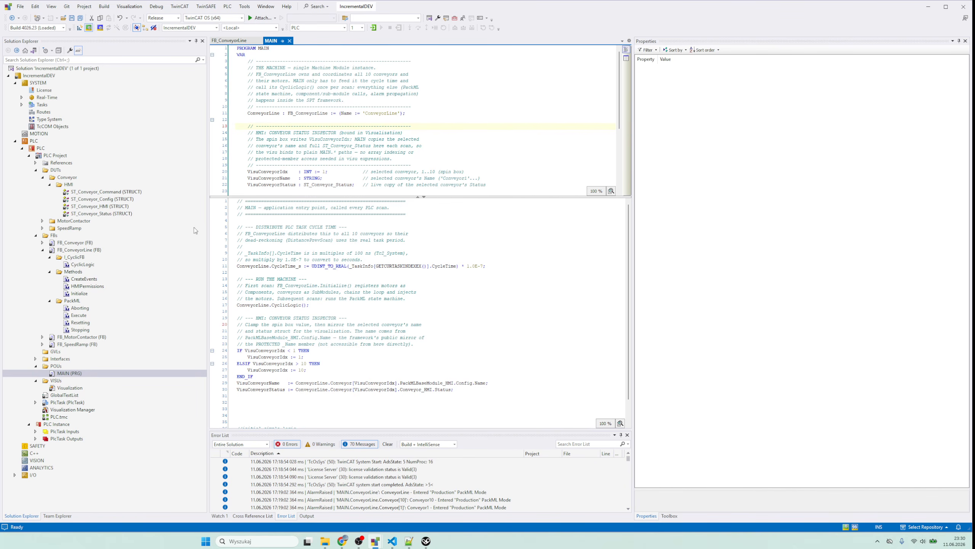
pyautogui.scroll(-1, 322, 334)
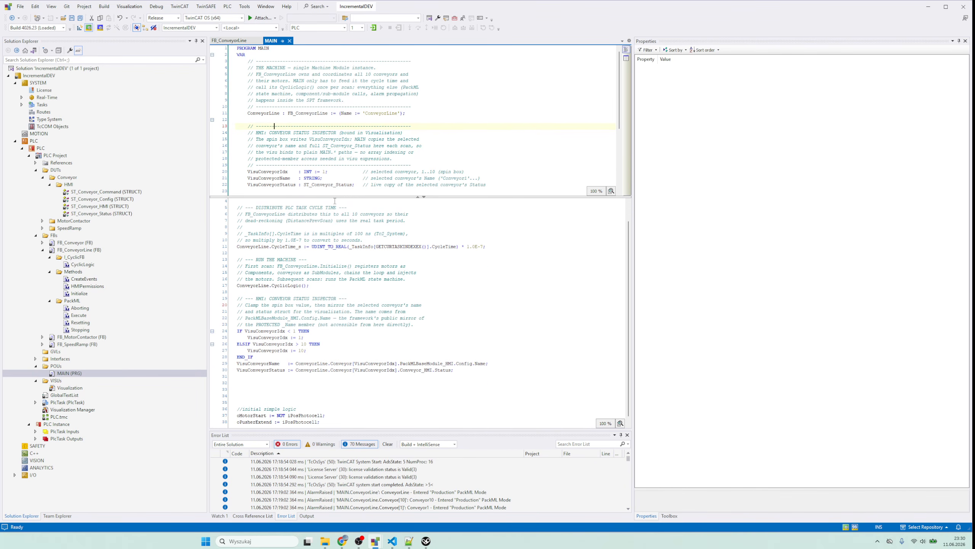
pyautogui.moveTo(335, 197); pyautogui.dragTo(331, 263)
pyautogui.scroll(-3, 324, 217)
pyautogui.moveTo(337, 200); pyautogui.dragTo(237, 184)
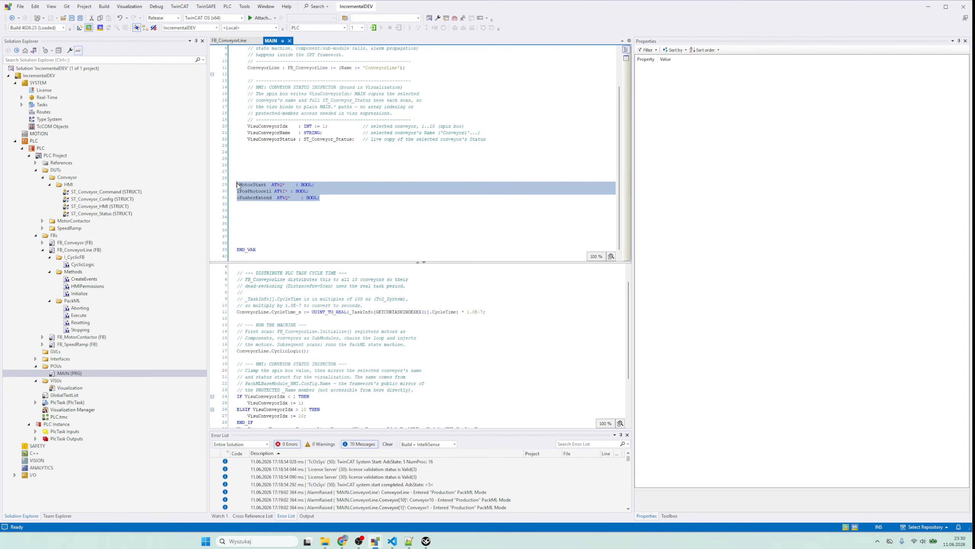
pyautogui.click(258, 209)
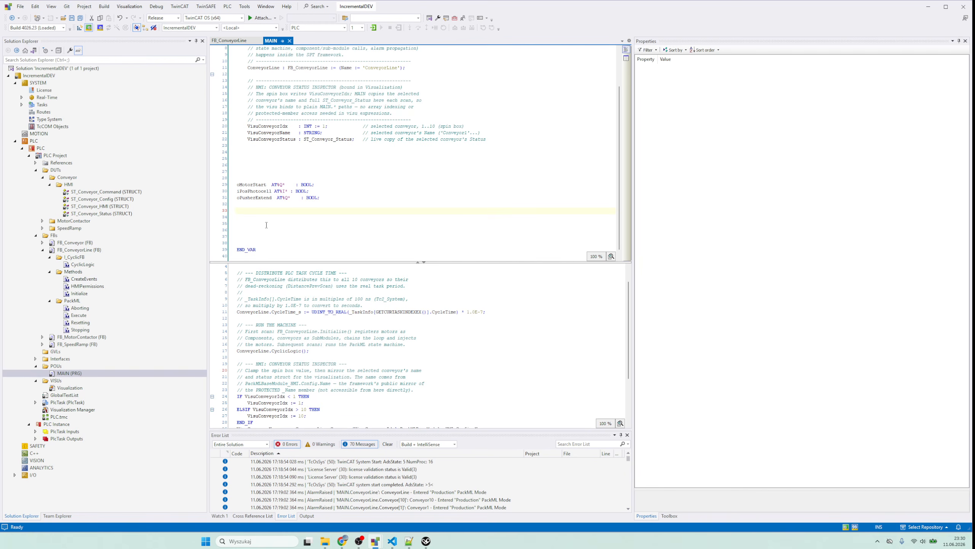
# - Examine the initial simple logic for oMotorStart and oPusherExtend at the end of the MAIN code
pyautogui.scroll(-4, 281, 345)
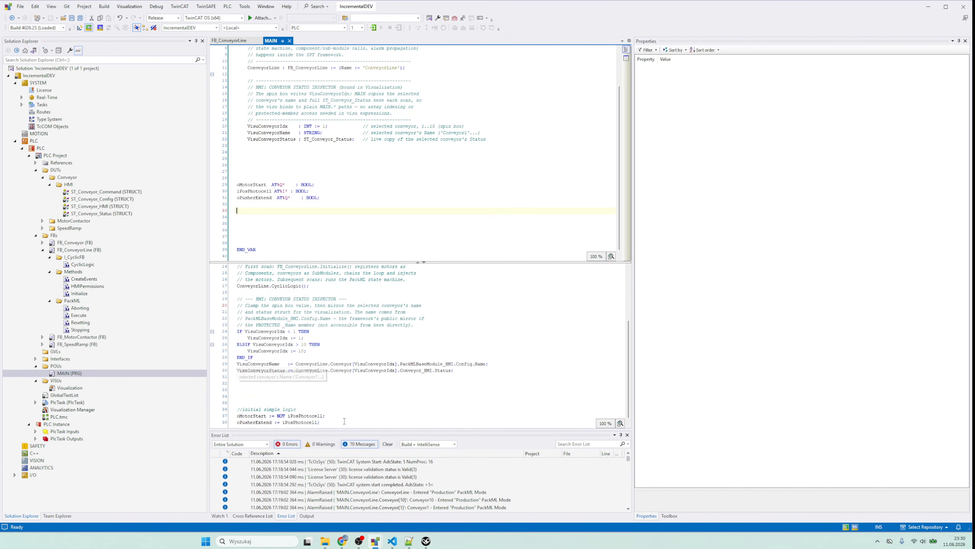
pyautogui.moveTo(343, 421); pyautogui.dragTo(233, 411)
pyautogui.click(308, 383)
pyautogui.scroll(4, 307, 365)
pyautogui.scroll(3, 292, 161)
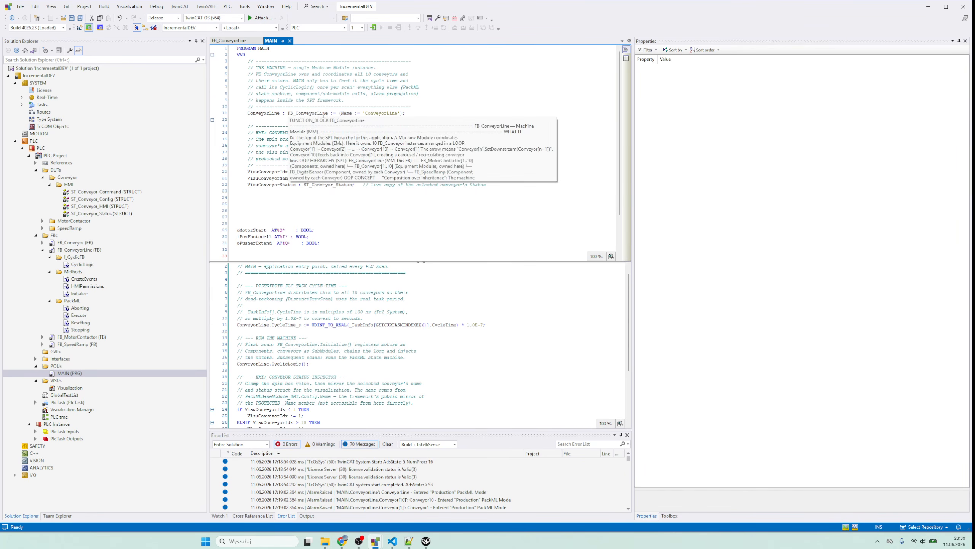
# - Inspect the ConveyorLine instance declaration in MAIN and bring up the FB_ConveyorLine function block
pyautogui.click(323, 113)
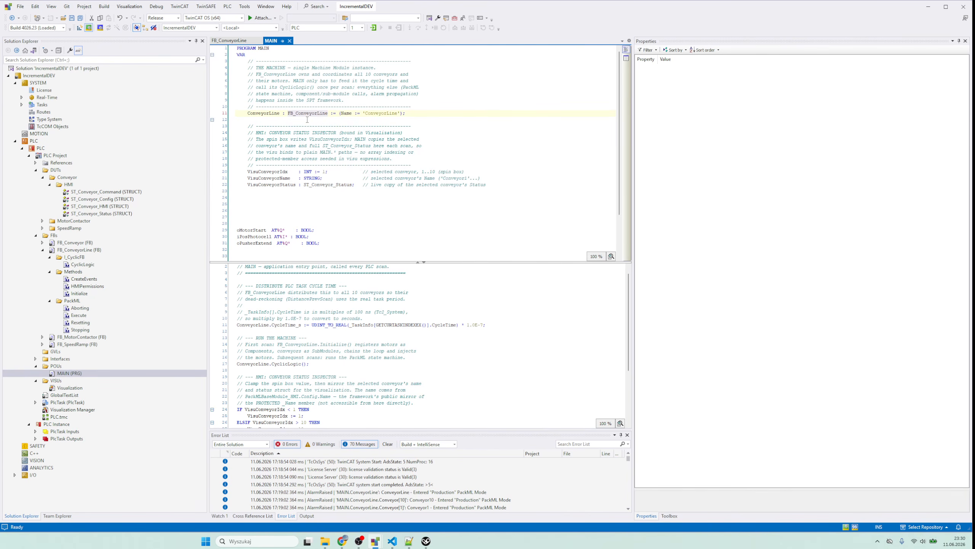
pyautogui.click(307, 120)
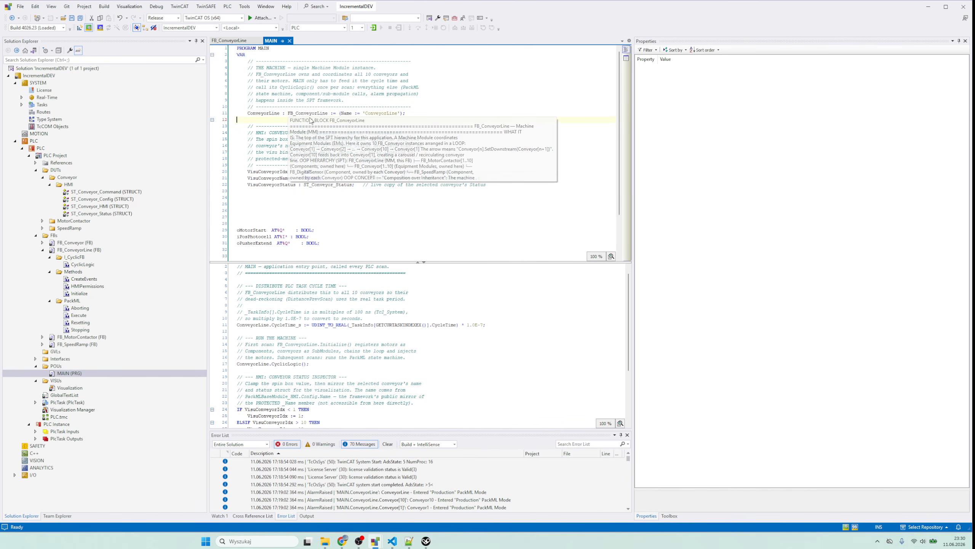
pyautogui.click(314, 113)
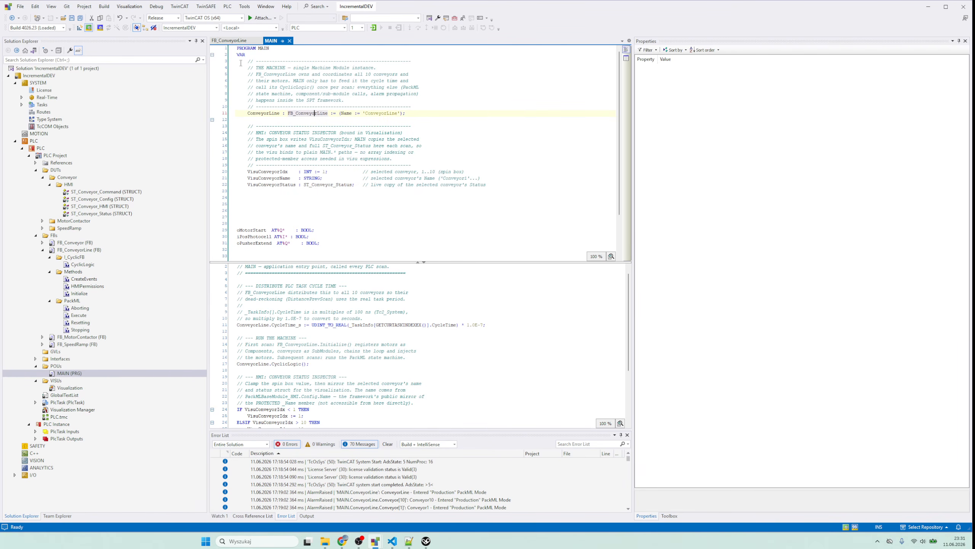
pyautogui.click(242, 45)
# - Examine the Motor and Conveyor array declarations in FB_ConveyorLine, including the conveyor name initialisations
pyautogui.scroll(3, 272, 122)
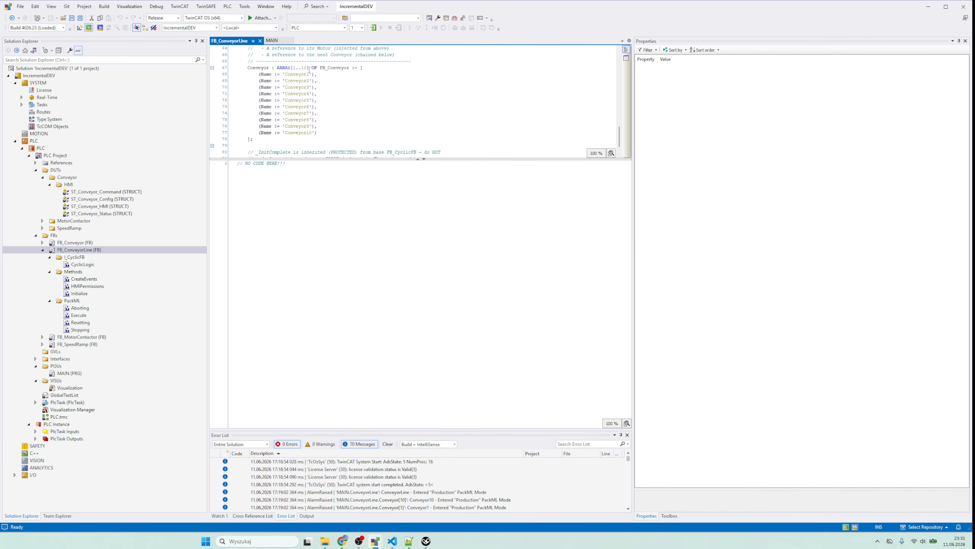
pyautogui.moveTo(319, 128); pyautogui.dragTo(239, 76)
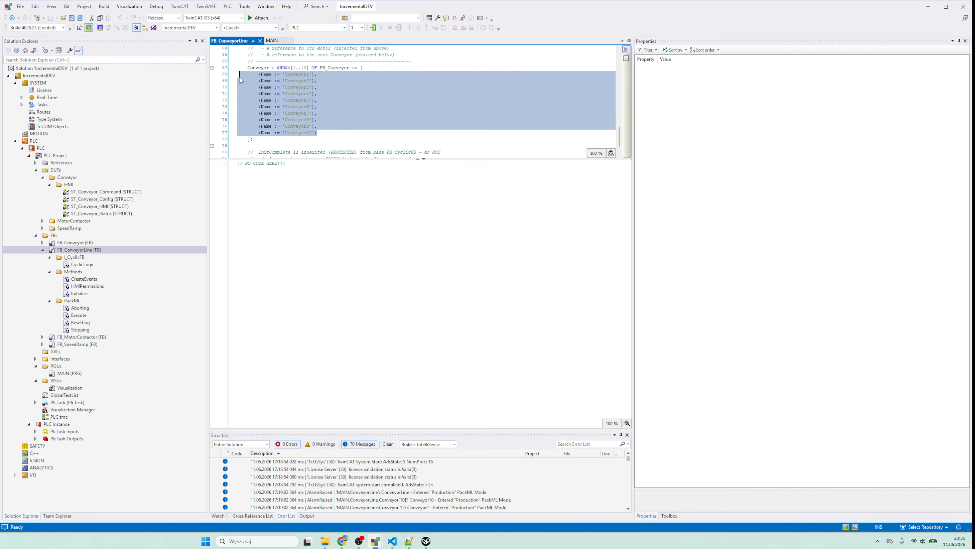
pyautogui.click(288, 86)
pyautogui.scroll(-1, 288, 86)
pyautogui.scroll(4, 288, 86)
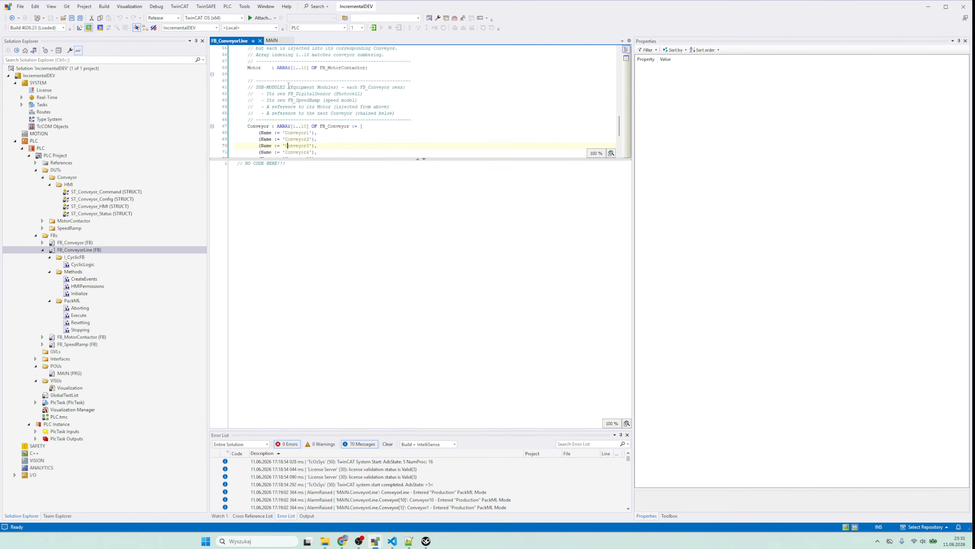
pyautogui.scroll(-3, 288, 86)
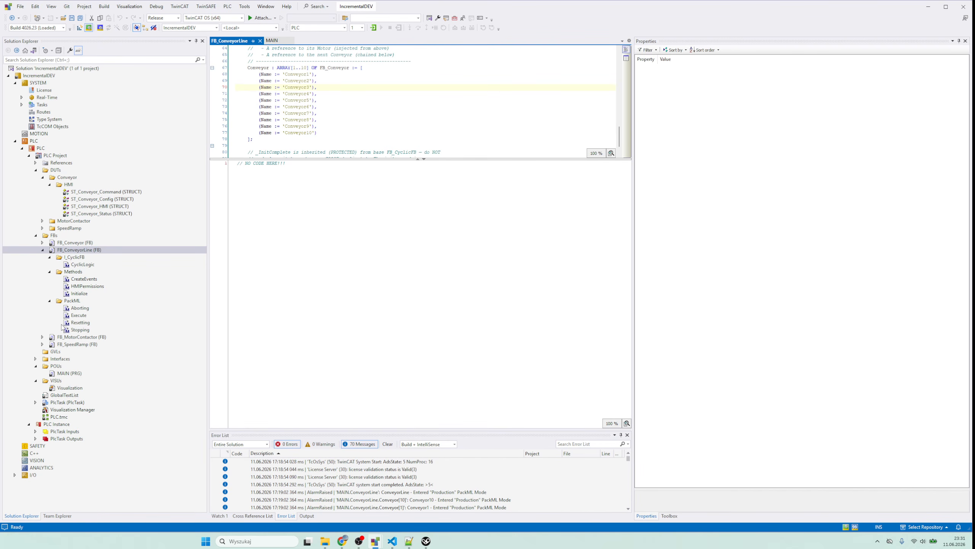
# - Examine the Initialize method of FB_ConveyorLine: the component registration, the SetDownstream chaining that closes the loop, and the motor injection
pyautogui.doubleClick(82, 295)
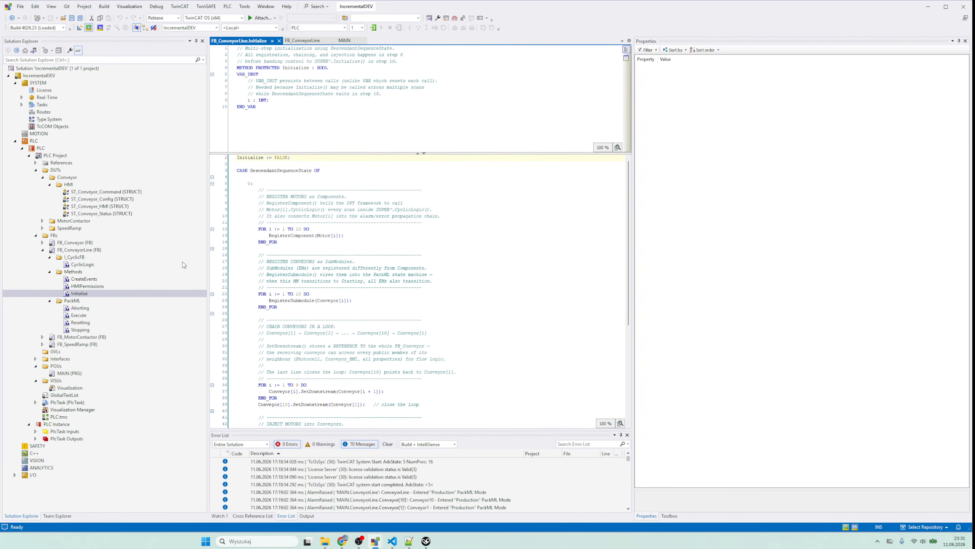
pyautogui.scroll(-3, 298, 253)
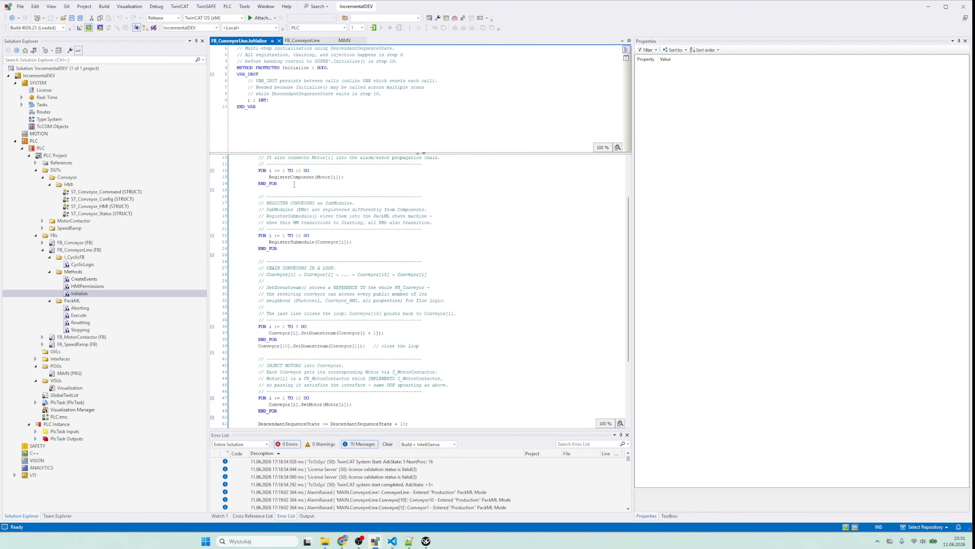
pyautogui.scroll(-4, 289, 252)
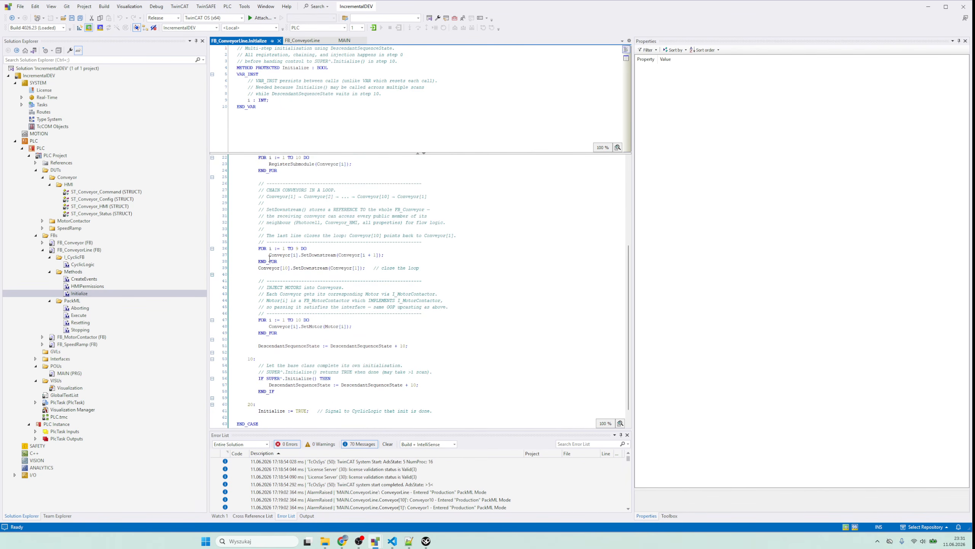
pyautogui.moveTo(266, 255); pyautogui.dragTo(368, 255)
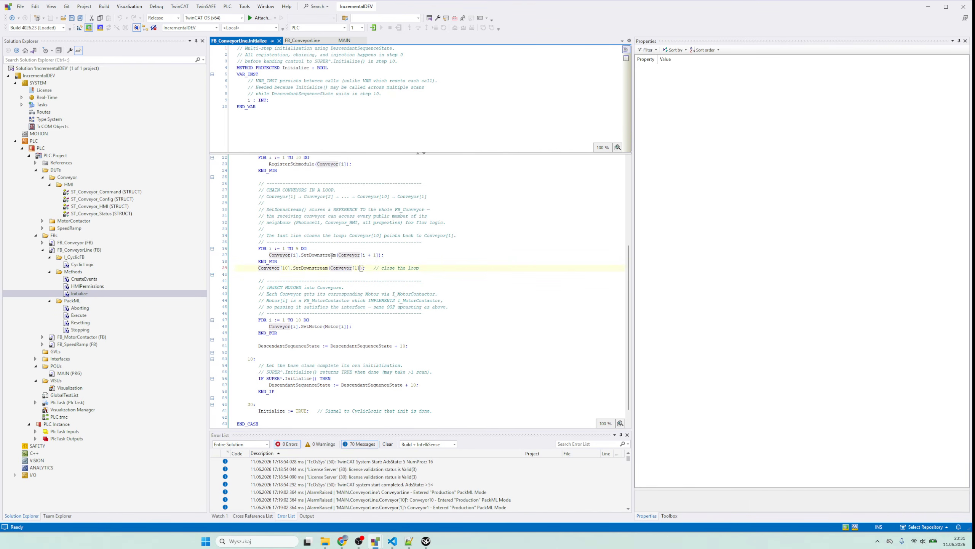
pyautogui.click(310, 255)
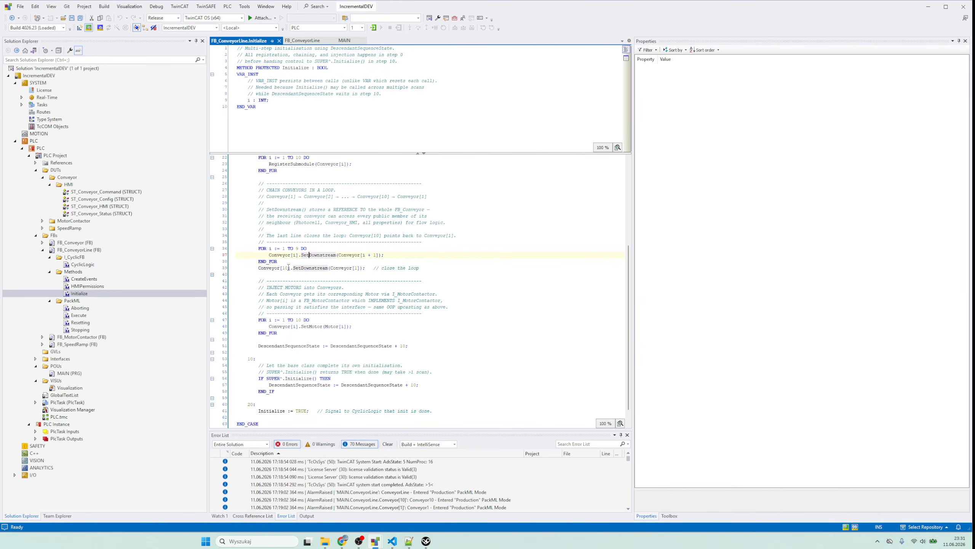
pyautogui.moveTo(420, 267); pyautogui.dragTo(330, 270)
pyautogui.click(330, 275)
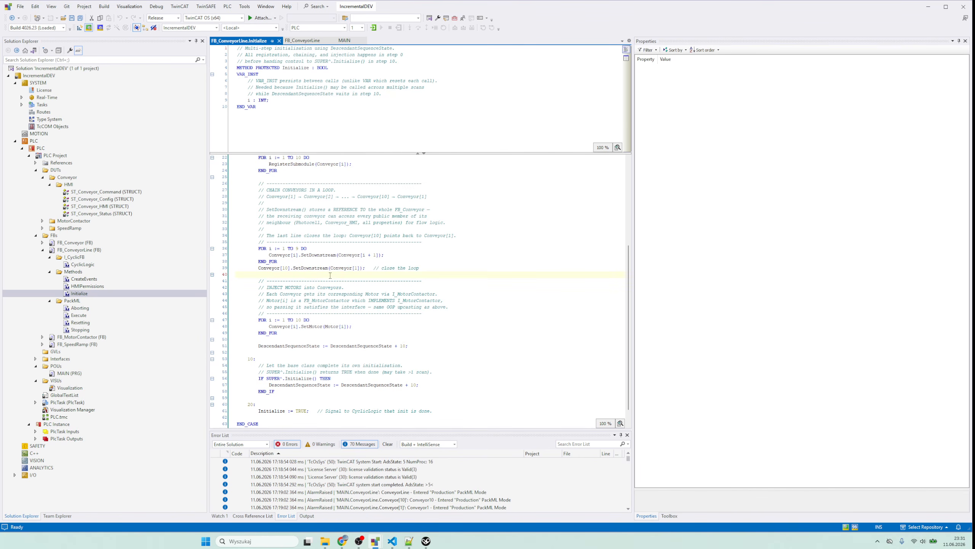
pyautogui.scroll(-1, 331, 276)
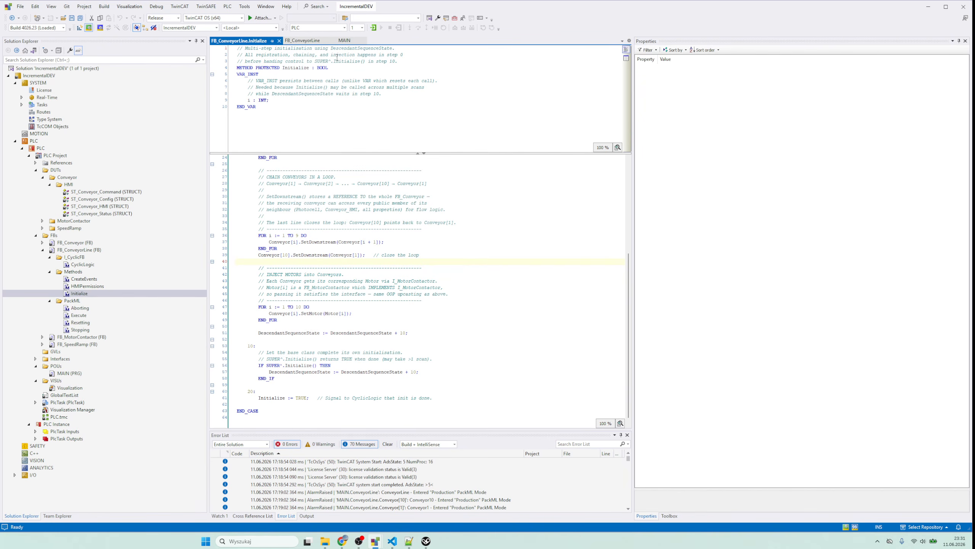
# - Activate the IncrementalDEV configuration on the local target, restart TwinCAT in Run Mode, and download and start the PLC program
pyautogui.click(80, 28)
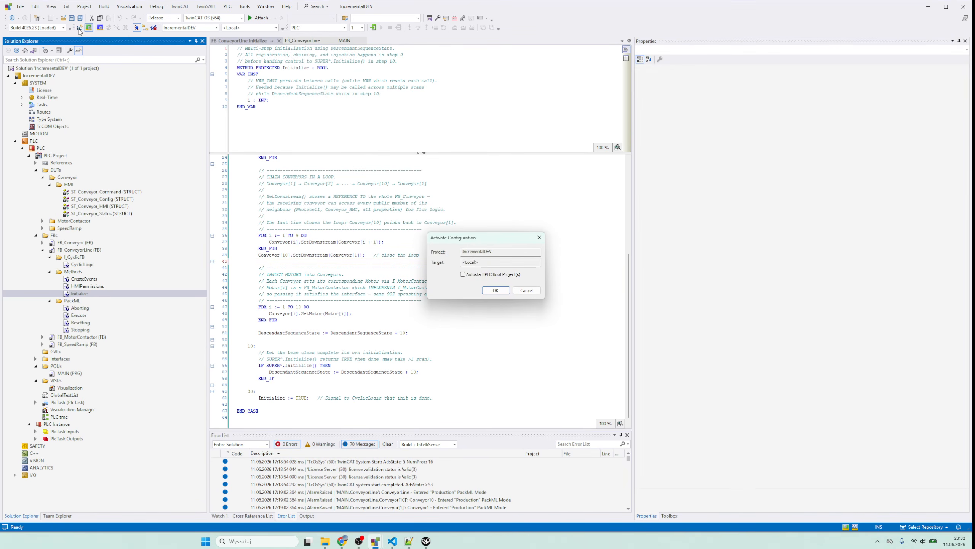
pyautogui.click(496, 290)
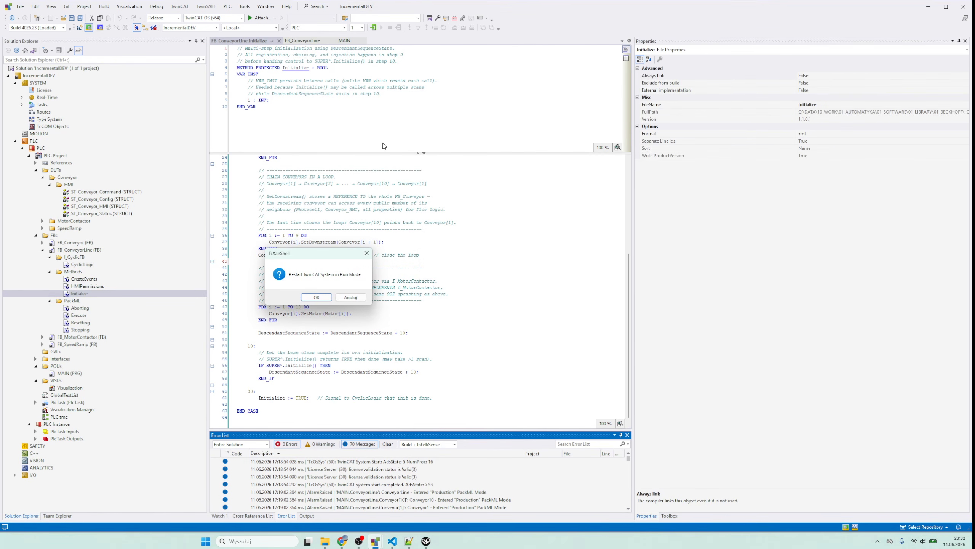
pyautogui.click(317, 301)
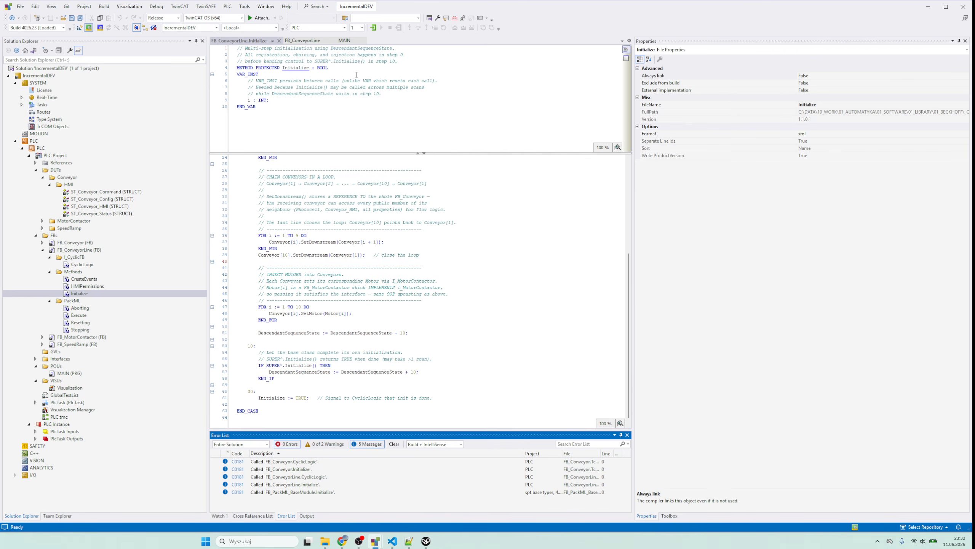
pyautogui.click(373, 27)
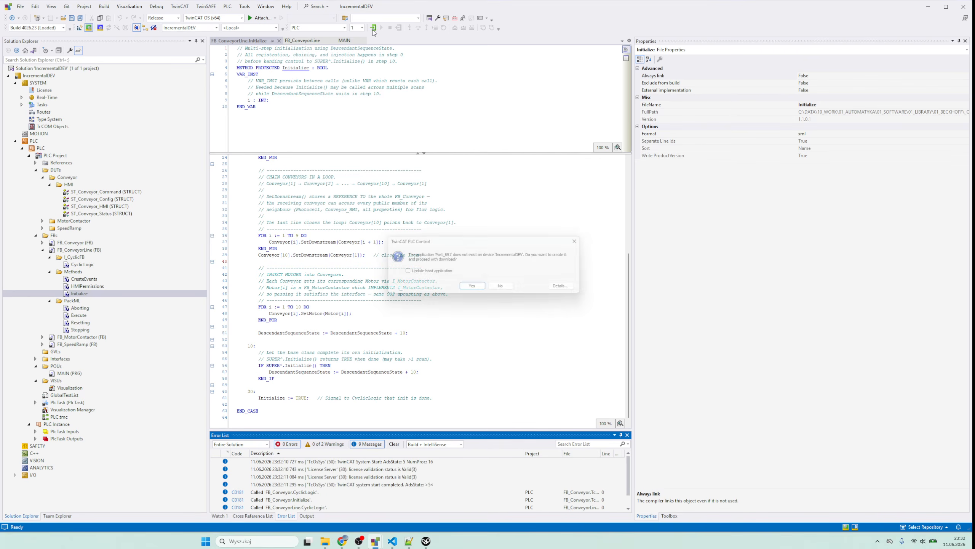
pyautogui.click(473, 288)
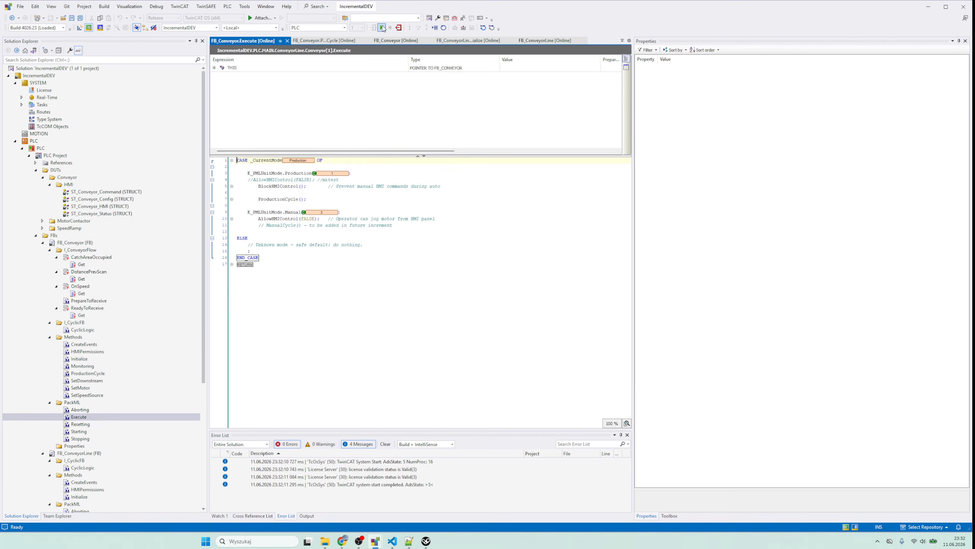
pyautogui.click(382, 28)
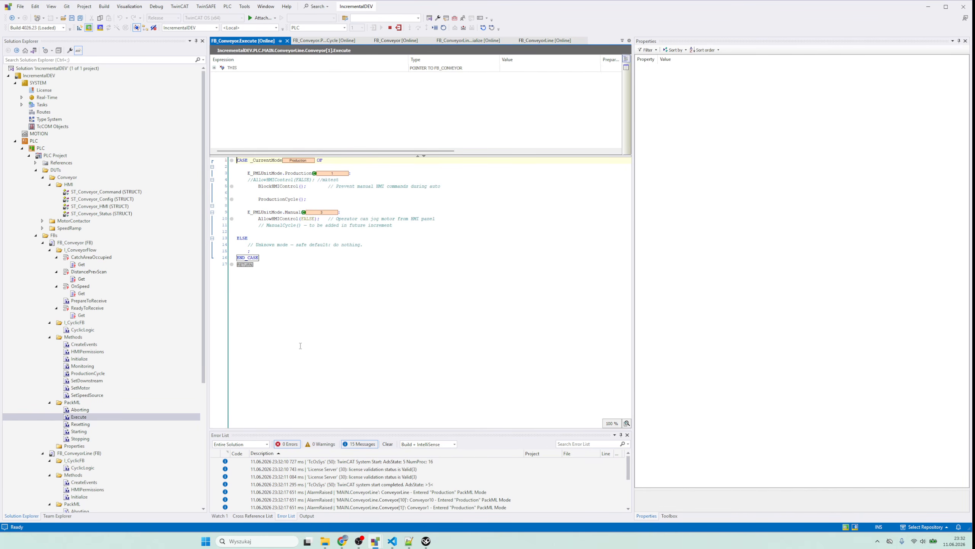
# - Switch to ProtoTwin Connect, connect the Beckhoff tag server and load the PLC's tags
pyautogui.click(426, 541)
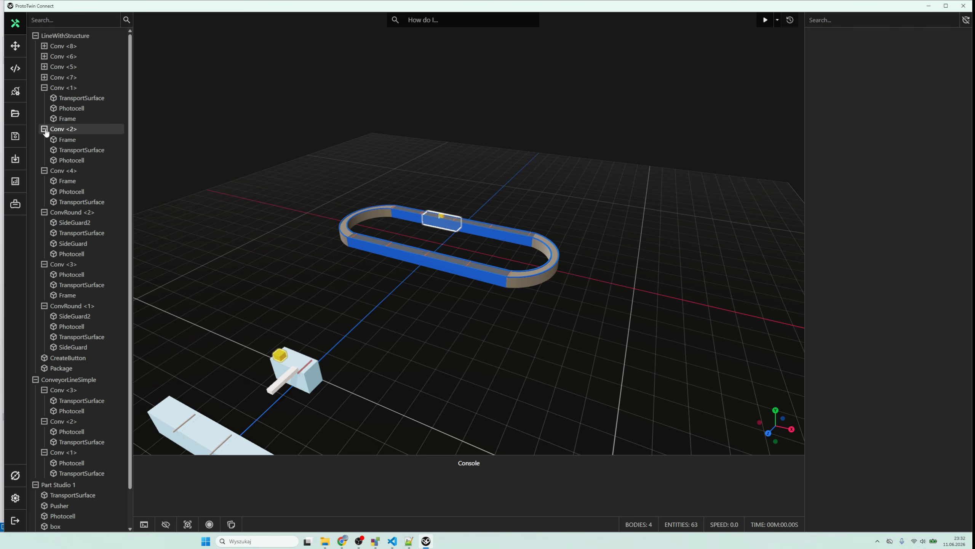
pyautogui.click(16, 92)
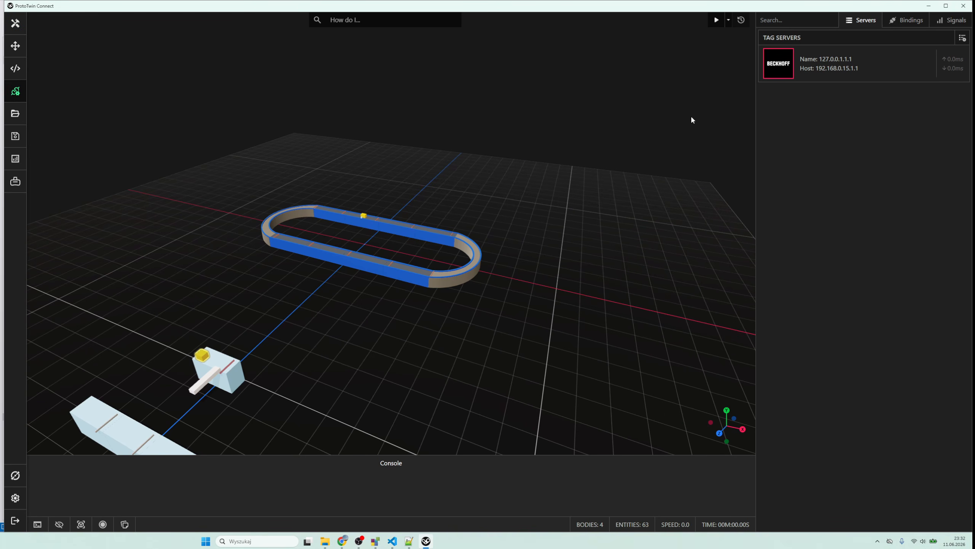
pyautogui.click(779, 64)
pyautogui.click(843, 75)
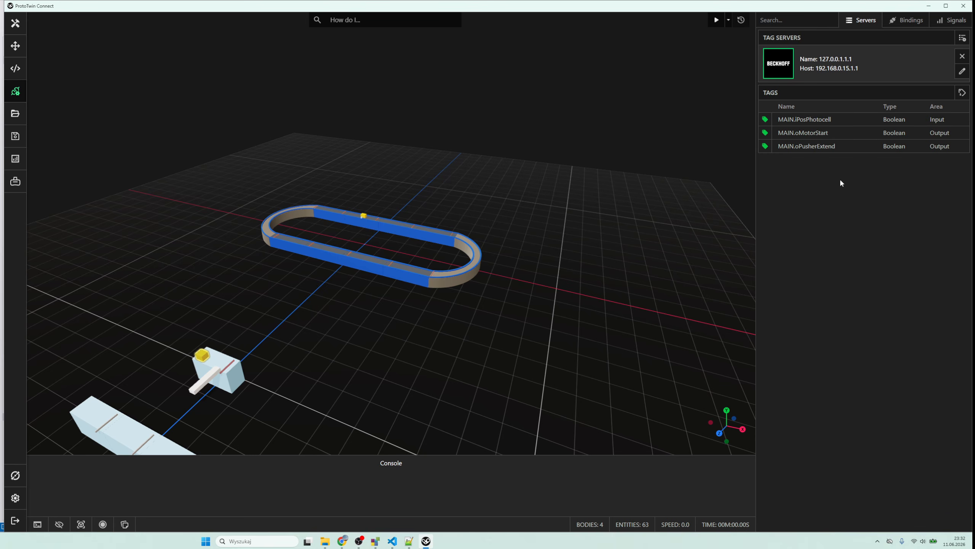
pyautogui.click(963, 92)
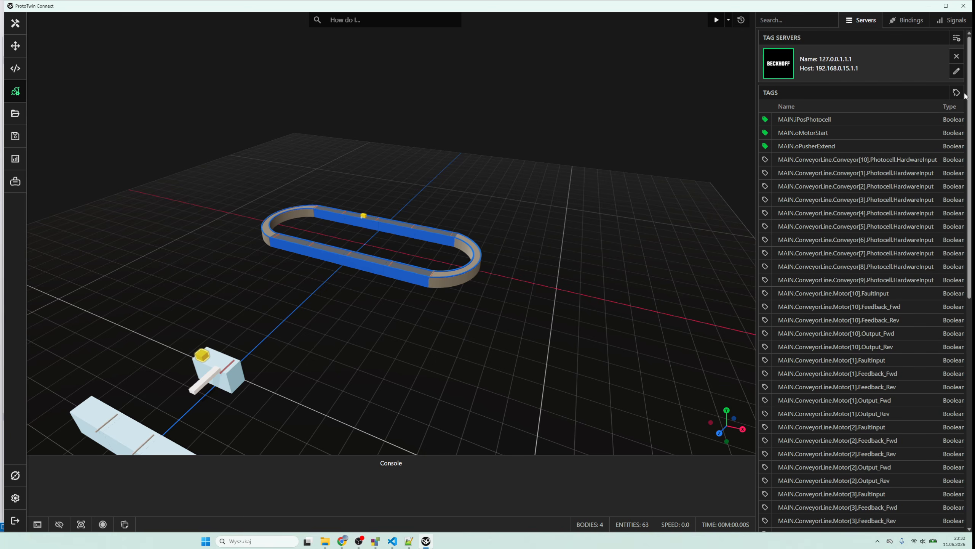
# - Widen the tag list and examine the ConveyorLine photocell and motor tags with their types and areas
pyautogui.moveTo(755, 146); pyautogui.dragTo(584, 166)
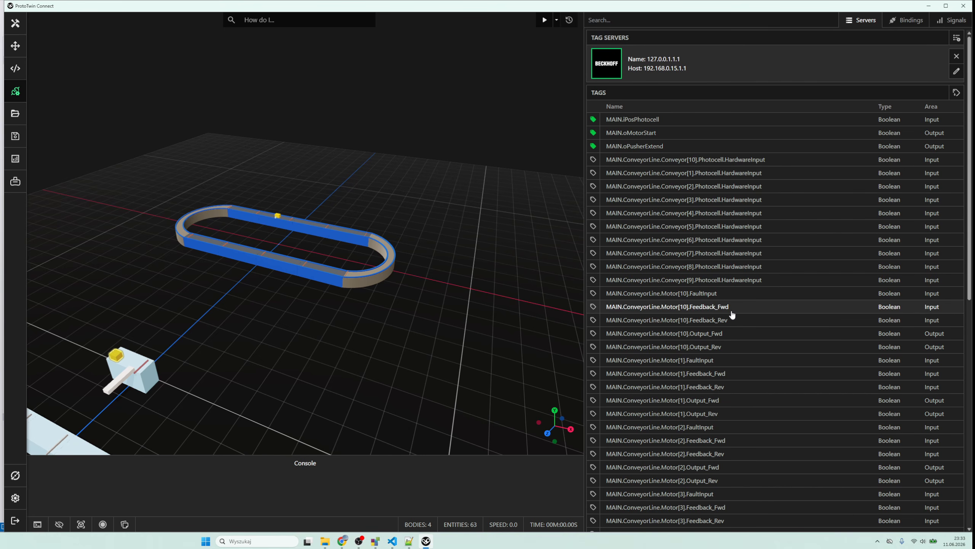
pyautogui.scroll(-6, 730, 315)
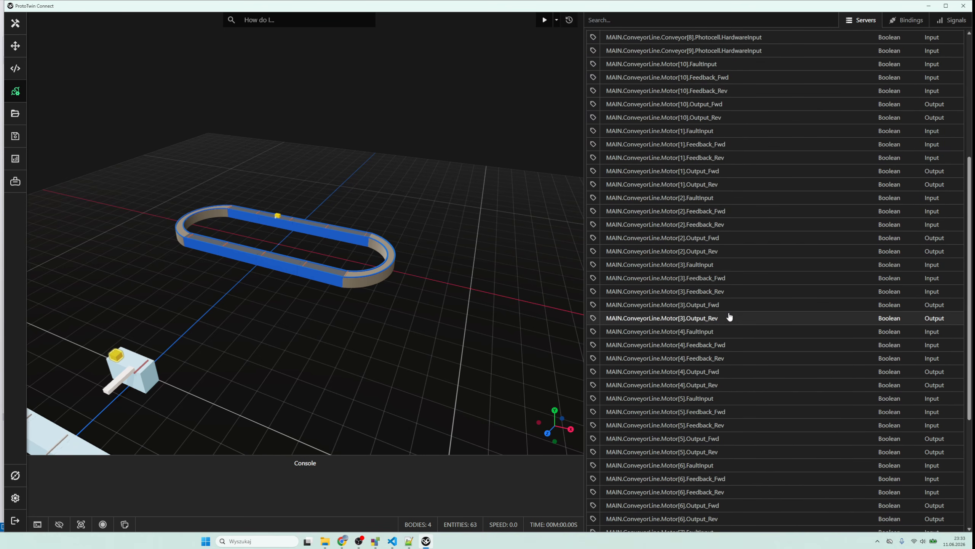
pyautogui.scroll(7, 730, 315)
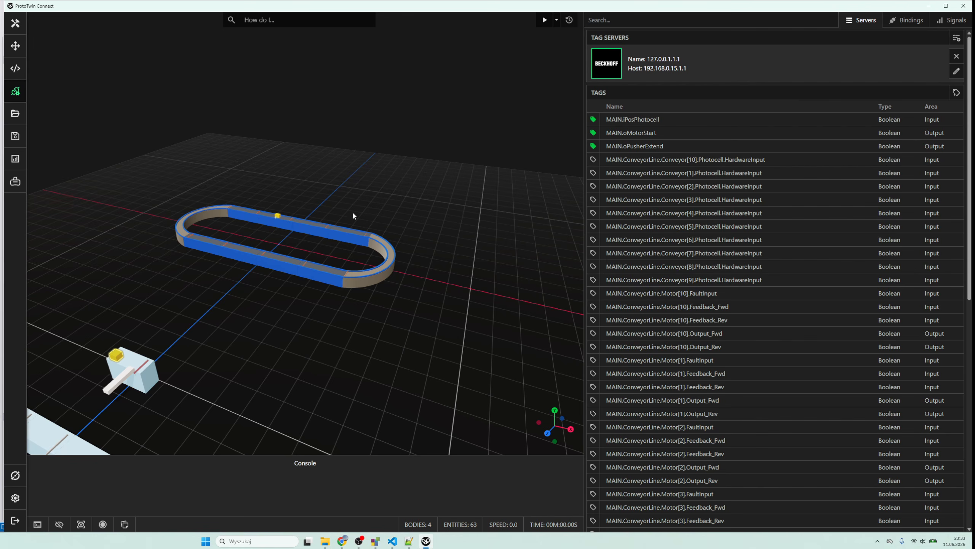
# - Return to model editing, expand LineWithStructure and identify where Conv <1> sits in the loop
pyautogui.click(15, 24)
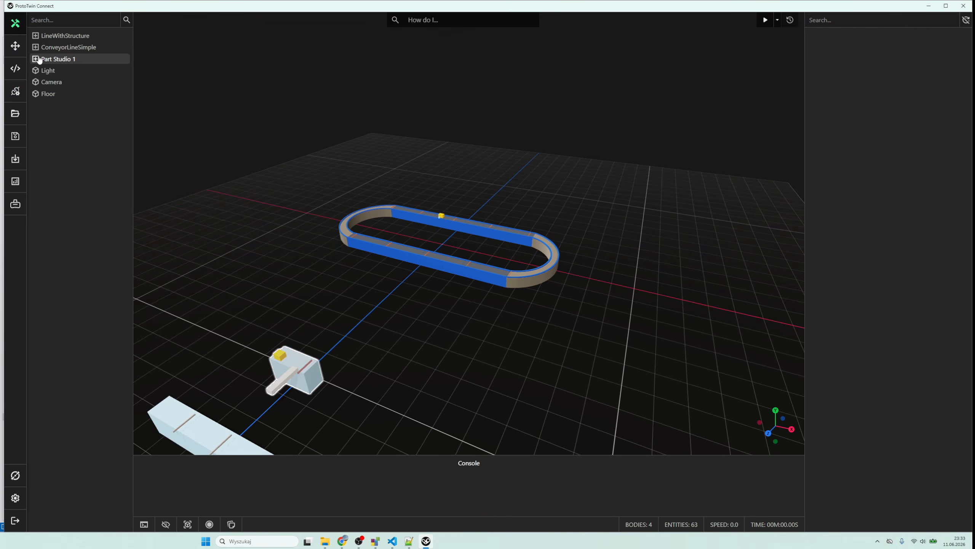
pyautogui.click(38, 36)
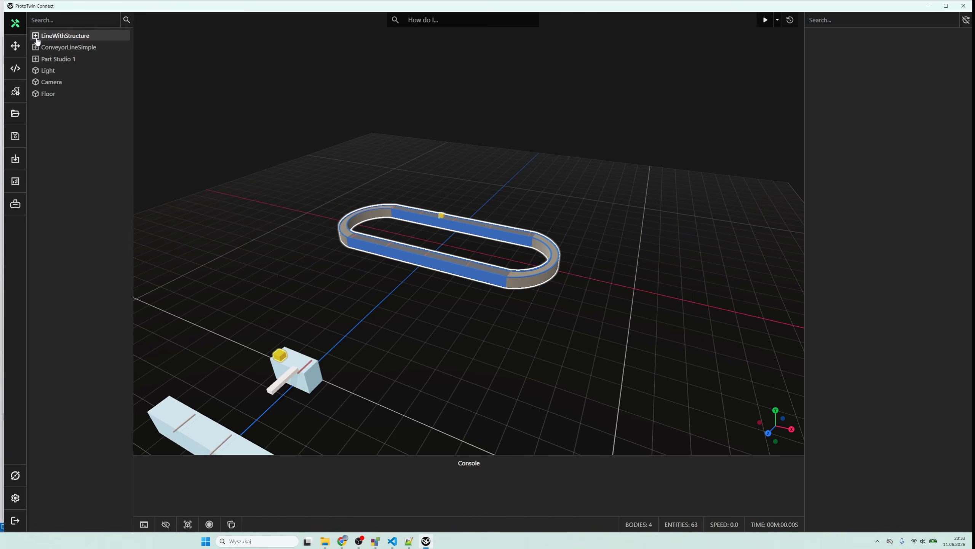
pyautogui.click(35, 36)
pyautogui.click(63, 87)
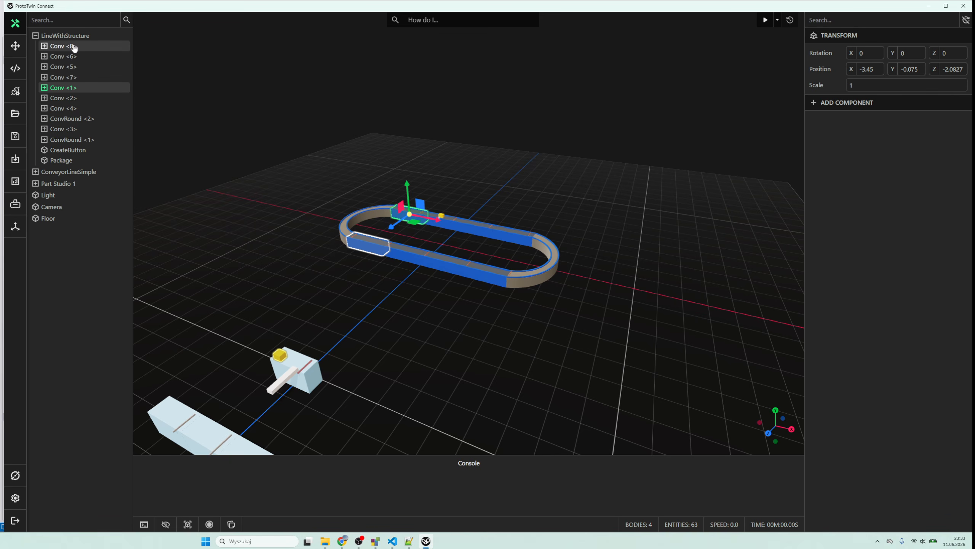
pyautogui.click(272, 219)
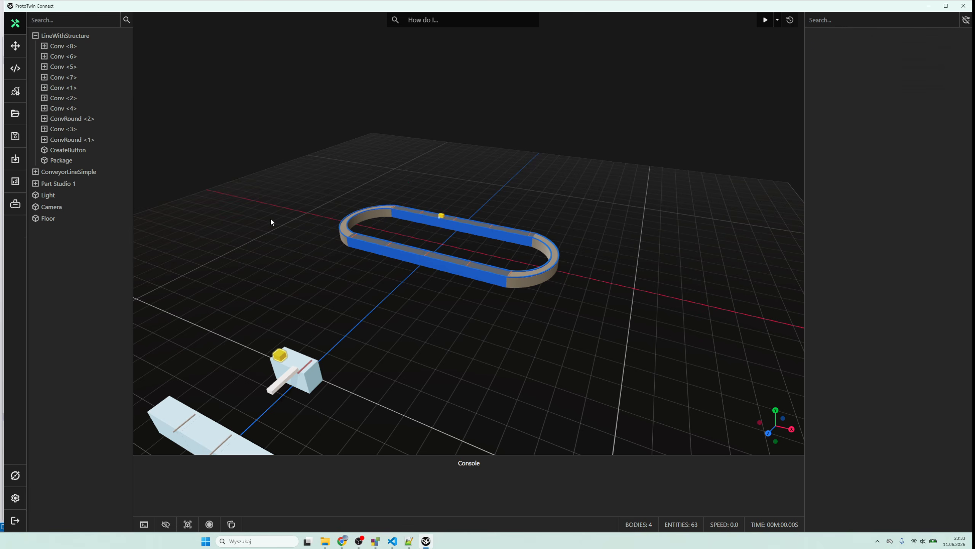
# - Add a Physics component to the TransportSurface of Conv <1>, with body type Kinematic and layer Conv
pyautogui.scroll(2, 418, 224)
pyautogui.scroll(6, 418, 224)
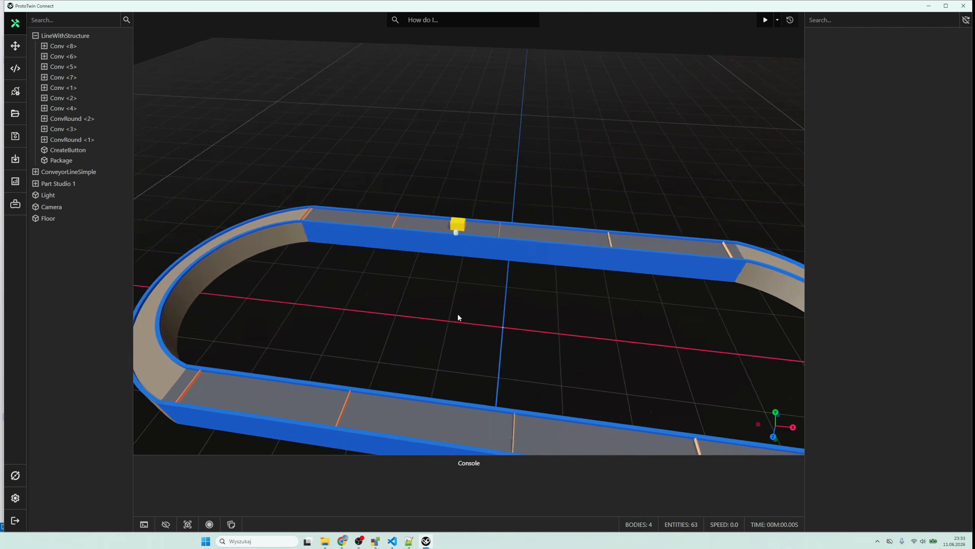
pyautogui.scroll(5, 442, 263)
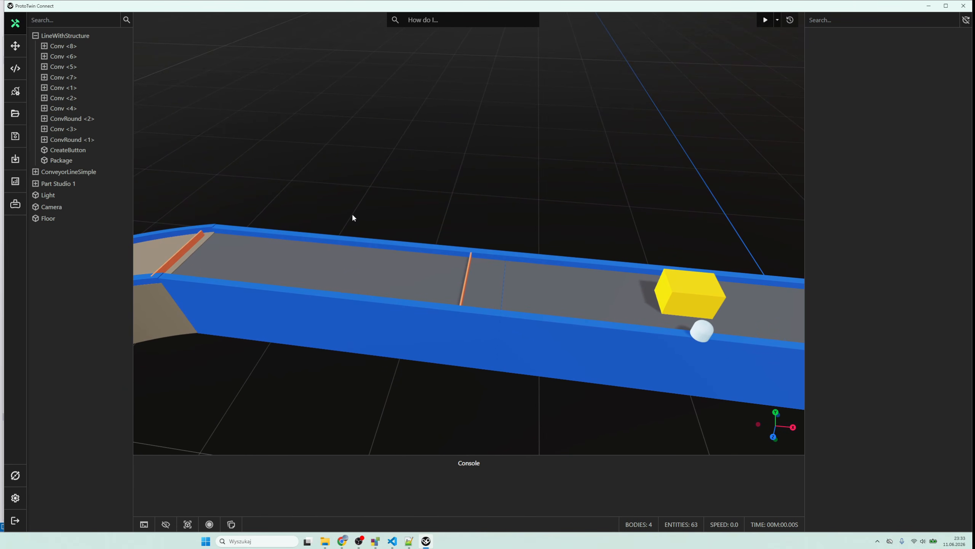
pyautogui.click(340, 287)
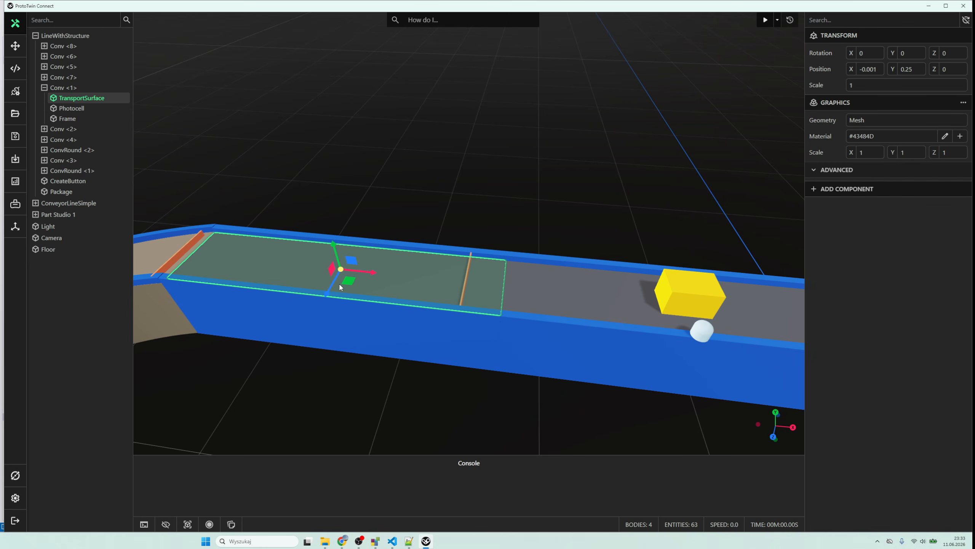
pyautogui.click(847, 189)
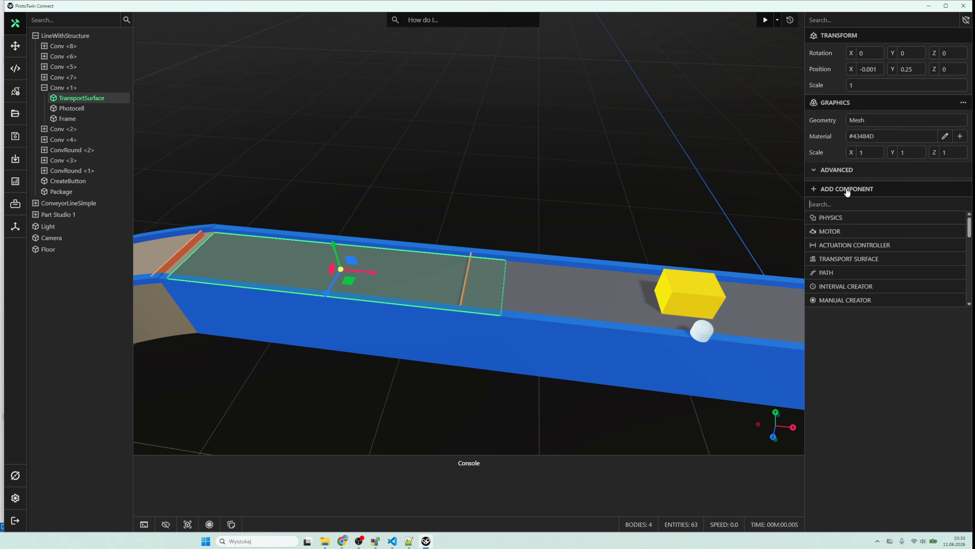
pyautogui.click(845, 217)
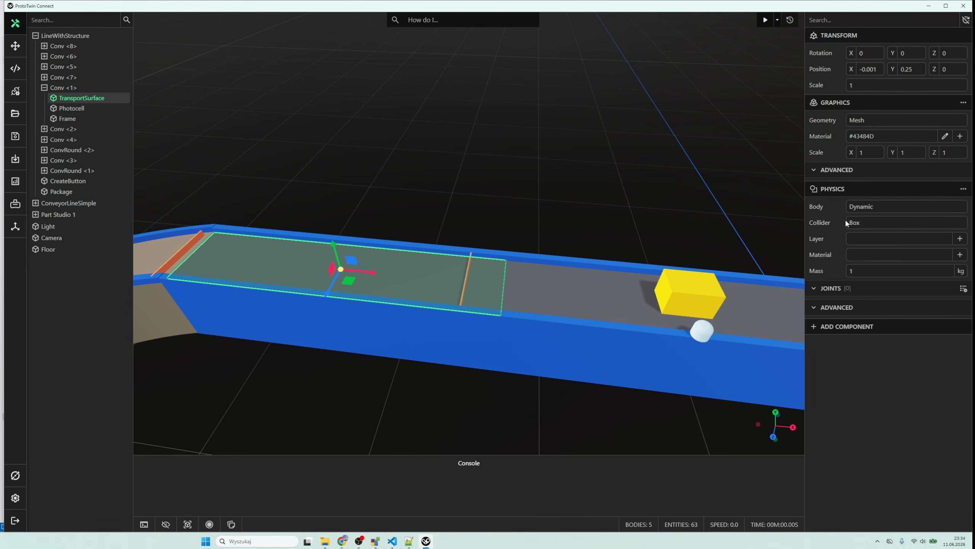
pyautogui.click(876, 210)
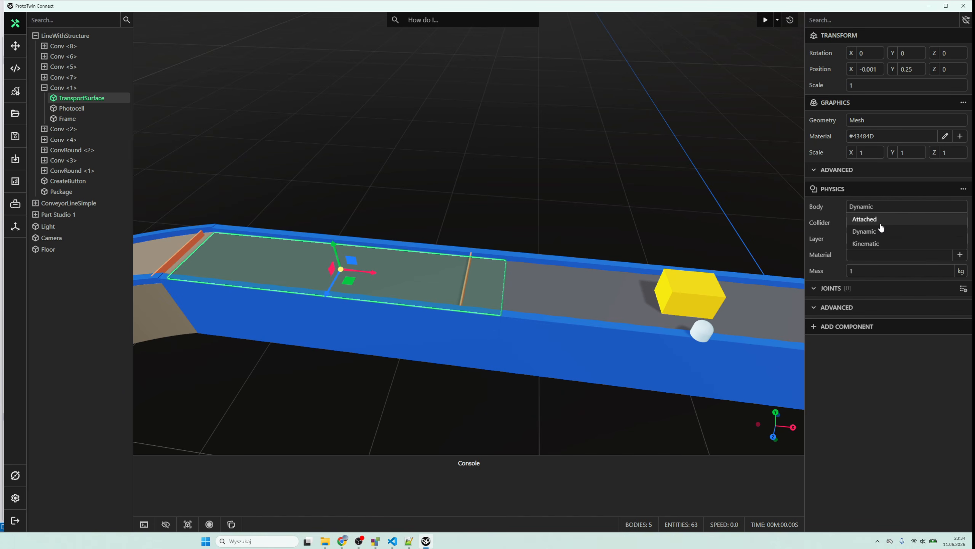
pyautogui.click(882, 243)
pyautogui.click(880, 241)
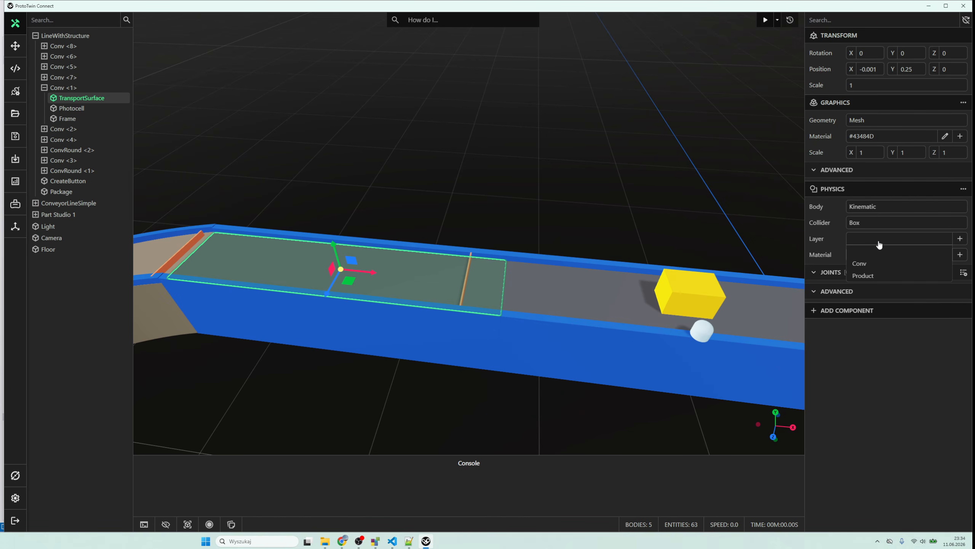
pyautogui.click(867, 264)
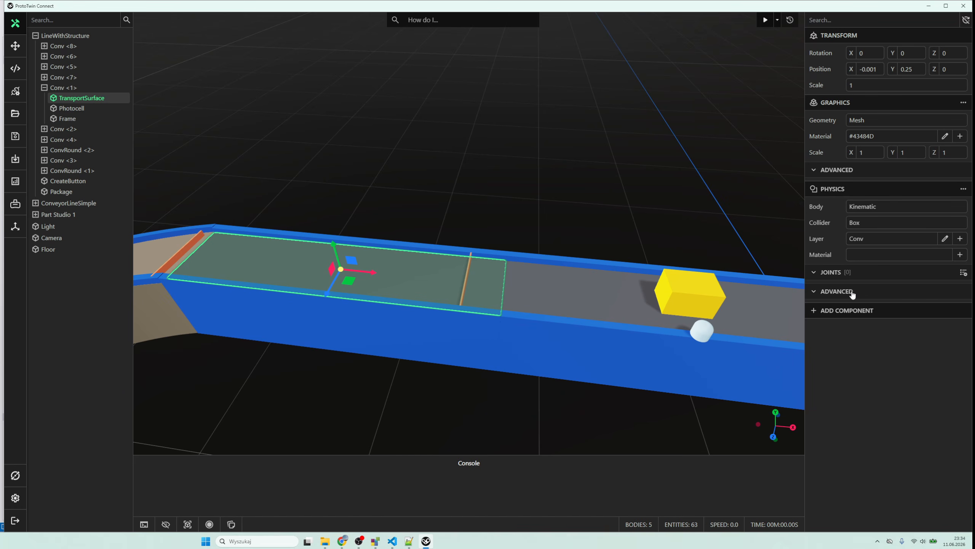
# - Add a Transport Surface component to the Conv <1> belt, pick the belt's top as its surface, and create a motor for it
pyautogui.click(852, 314)
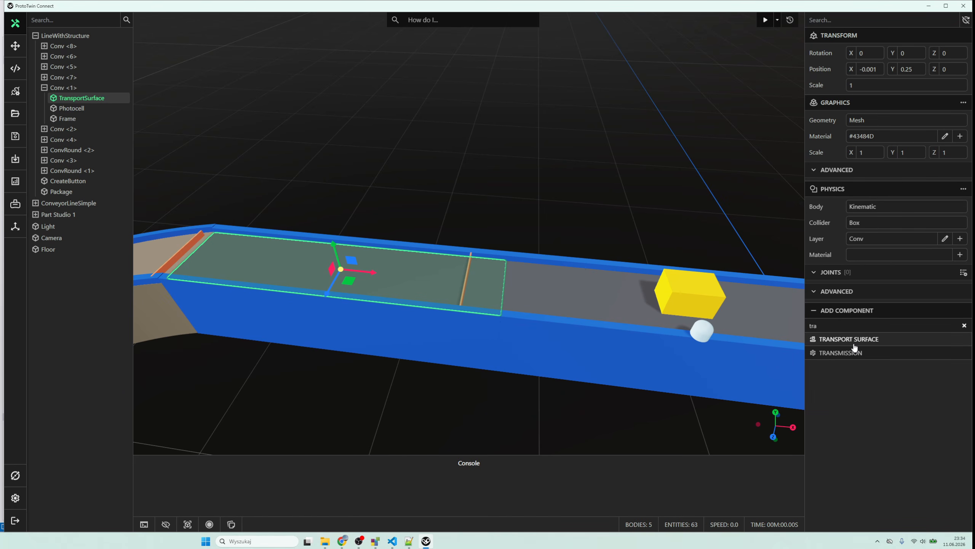
pyautogui.click(853, 342)
pyautogui.click(960, 327)
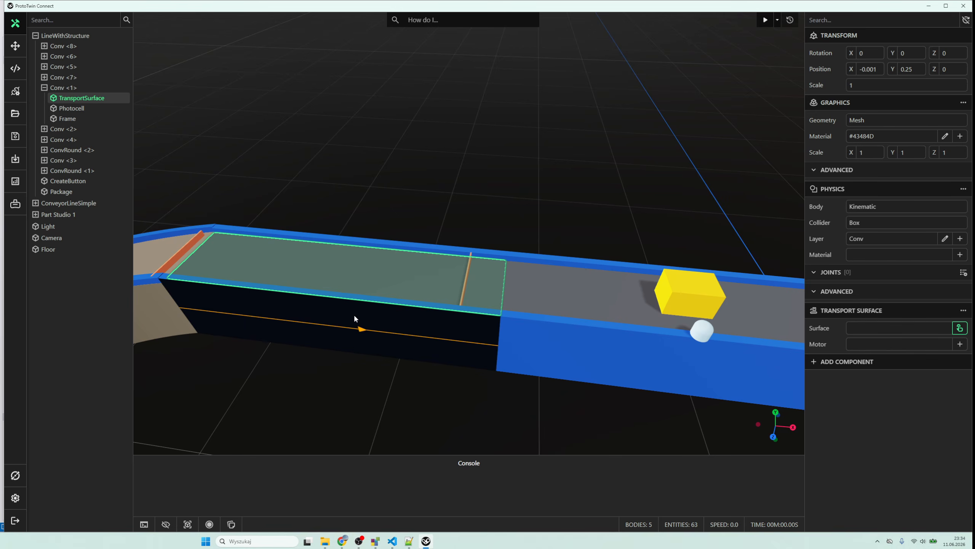
pyautogui.click(364, 275)
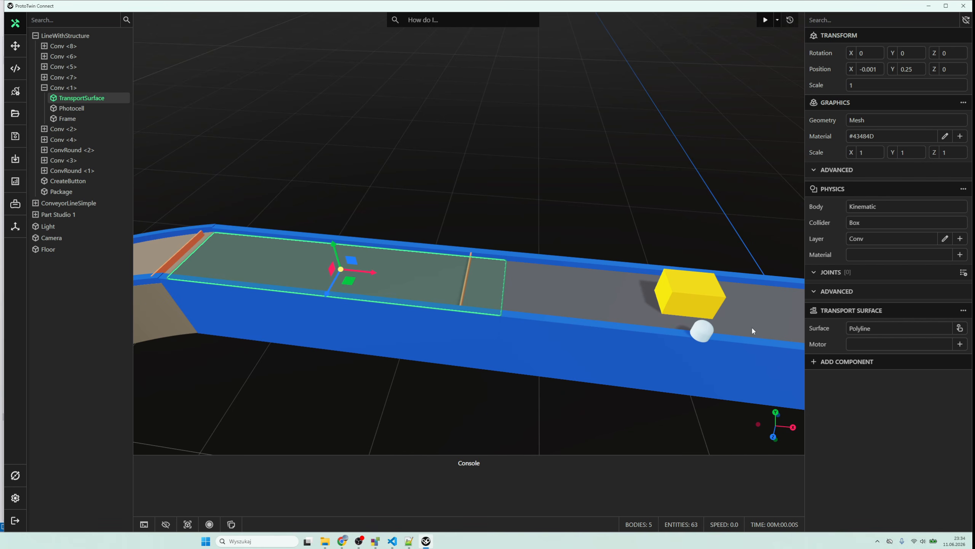
pyautogui.click(961, 344)
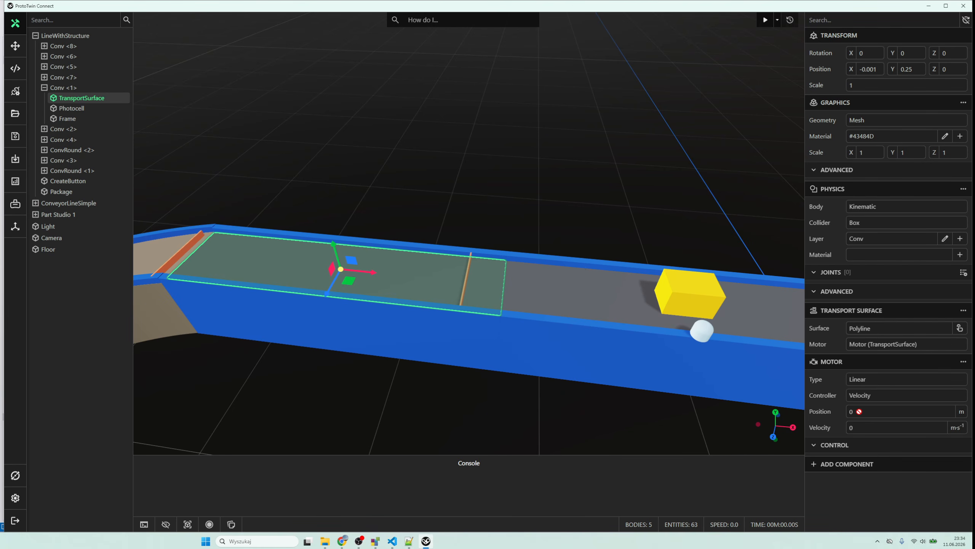
# - Add a Sensor component to the Photocell of Conv <1> and filter it to the Product layer
pyautogui.click(469, 209)
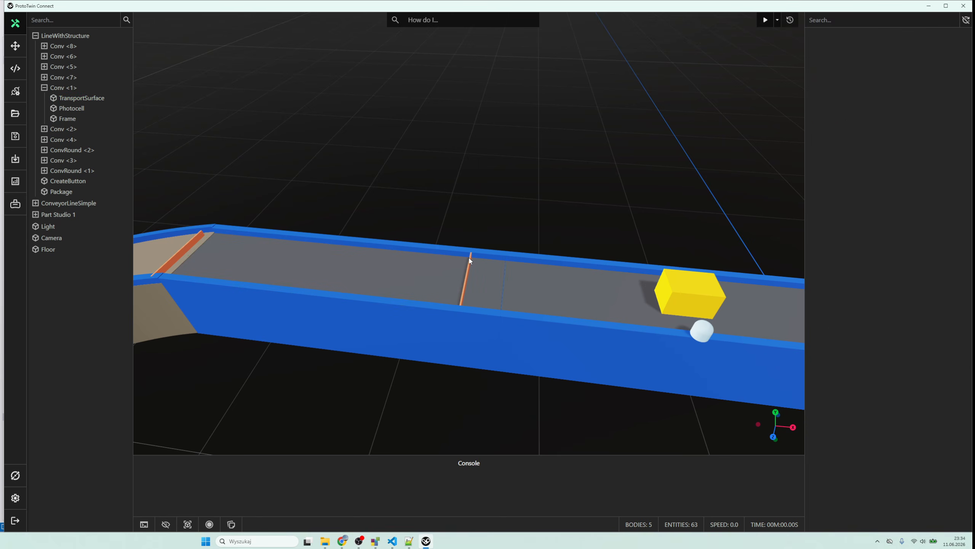
pyautogui.click(470, 258)
pyautogui.scroll(2, 470, 258)
pyautogui.click(477, 267)
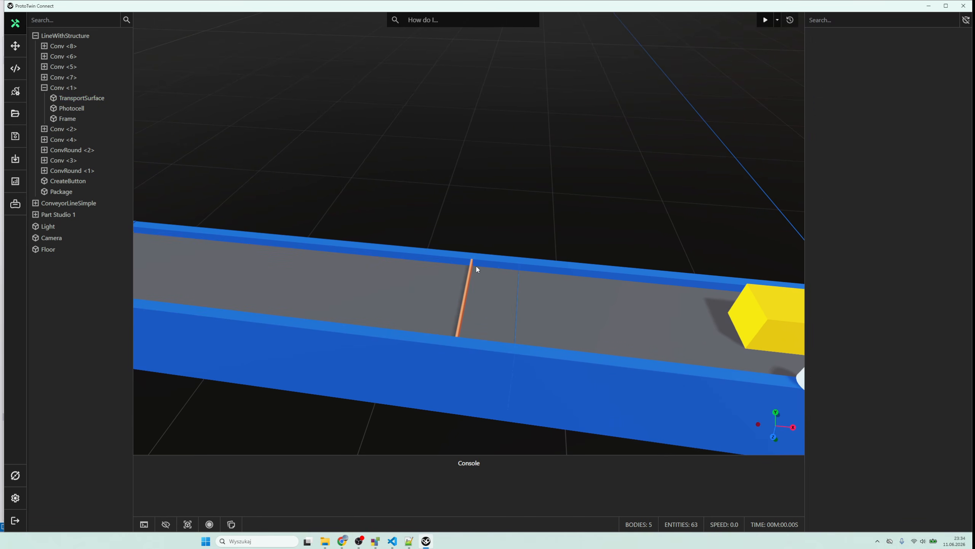
pyautogui.click(471, 274)
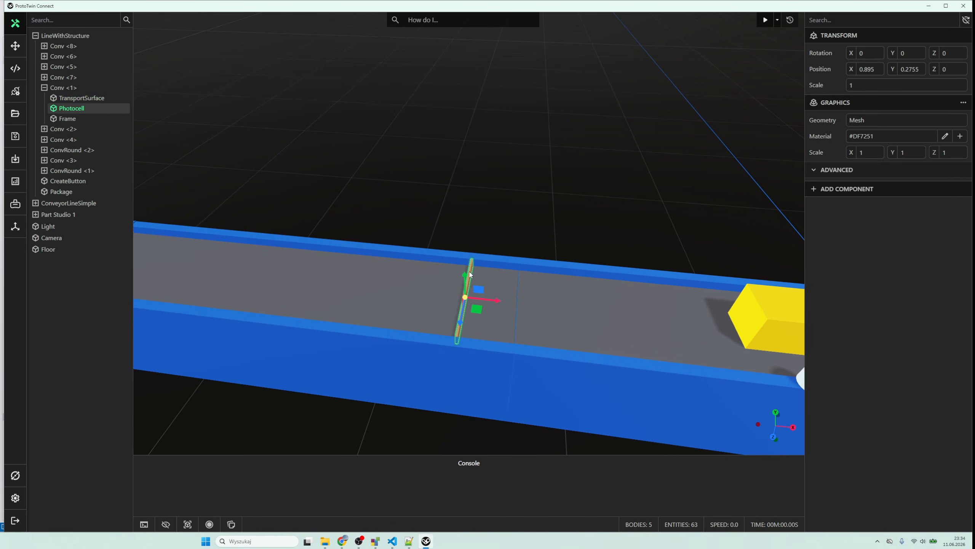
pyautogui.click(851, 195)
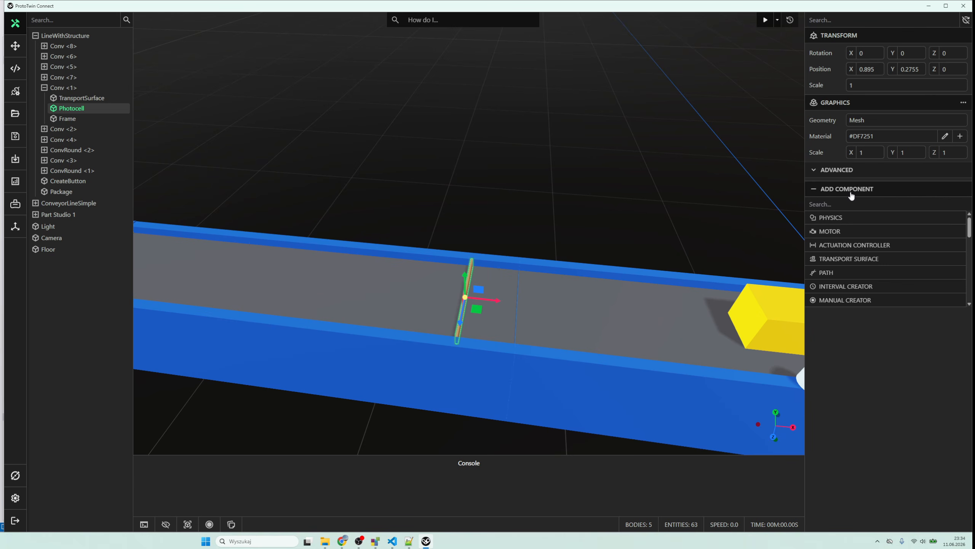
pyautogui.scroll(-5, 851, 216)
pyautogui.click(850, 217)
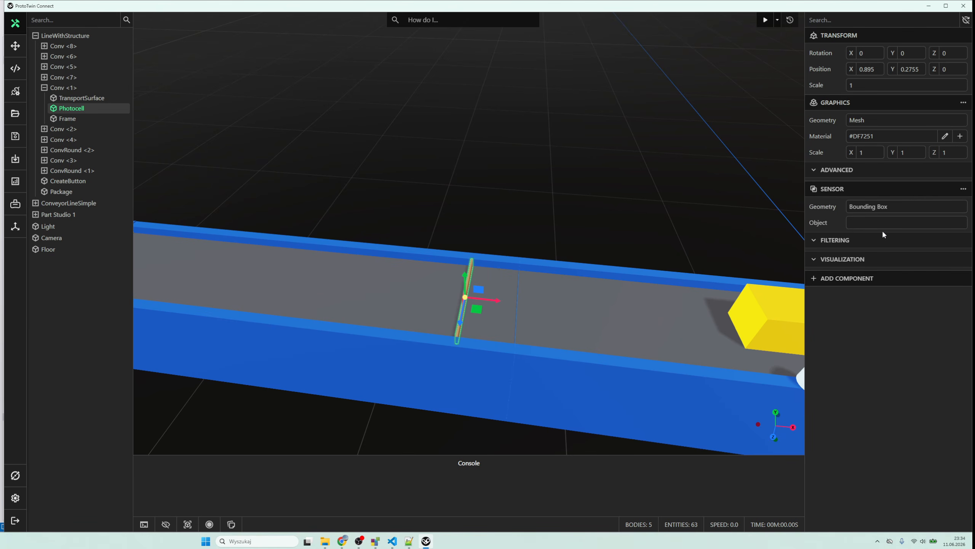
pyautogui.click(844, 241)
pyautogui.click(862, 258)
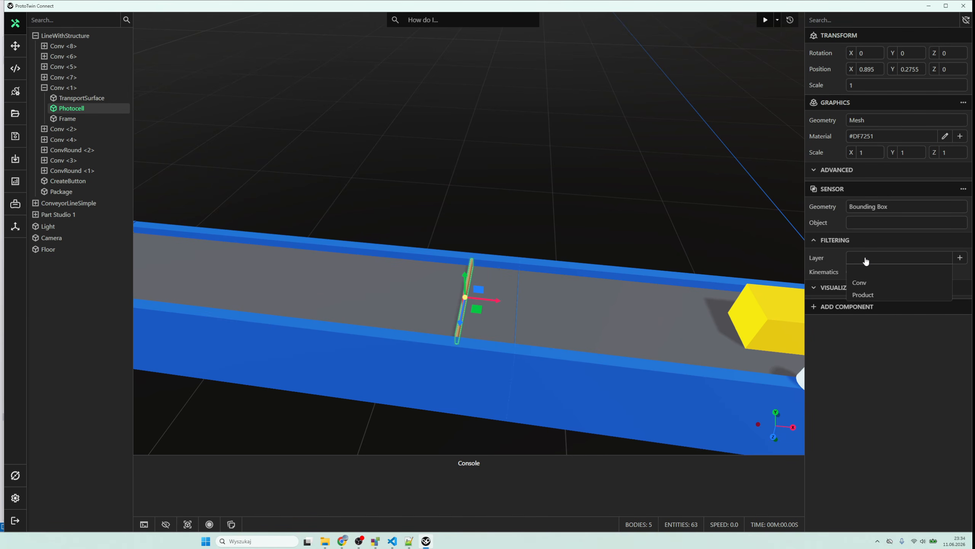
pyautogui.click(878, 293)
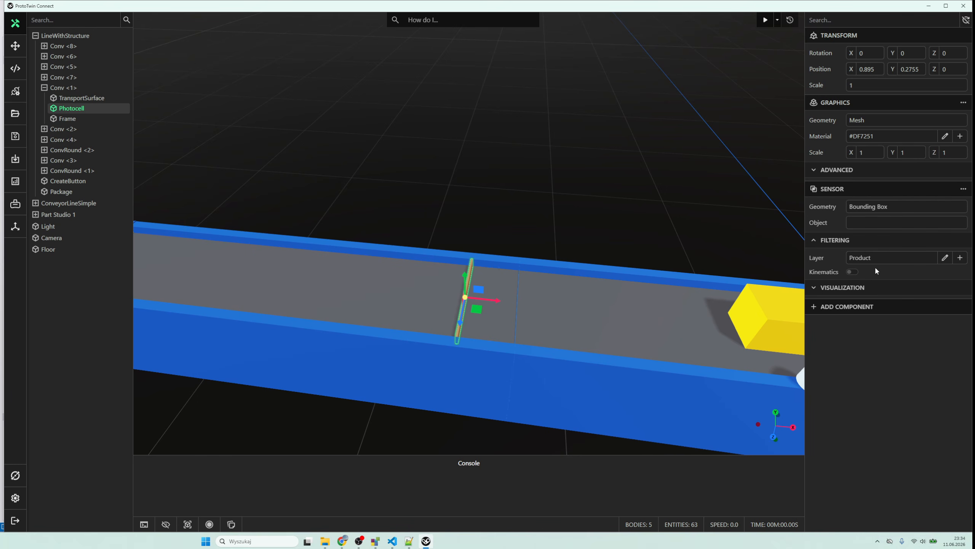
# - Set the photocell sensor's visualization materials to Block when blocked and Clear when cleared
pyautogui.click(855, 291)
pyautogui.click(883, 305)
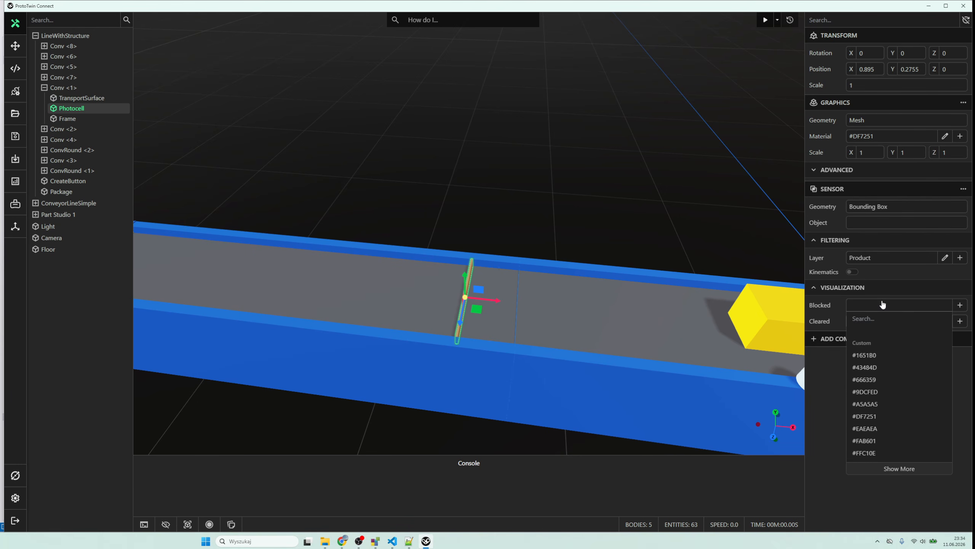
pyautogui.write('ble')
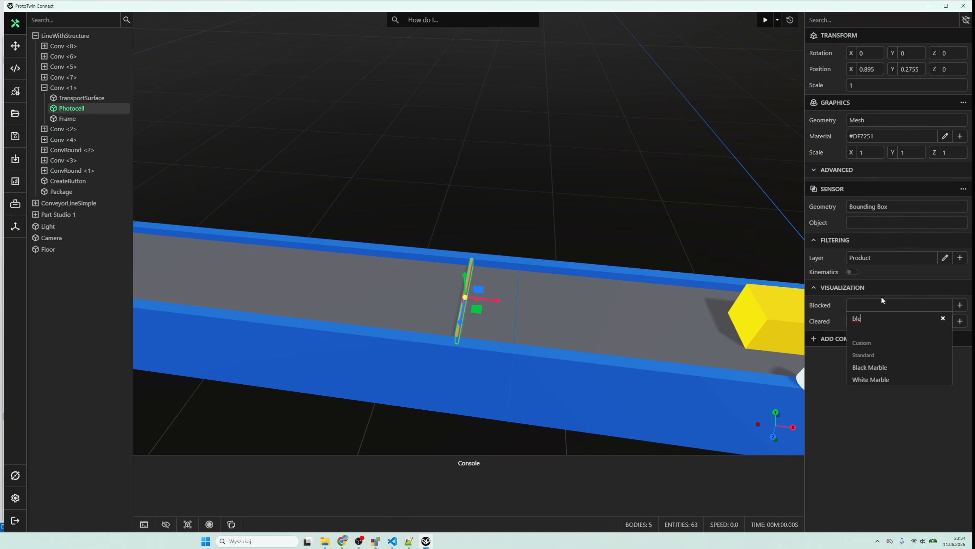
pyautogui.press('BackSpace')
pyautogui.write('o')
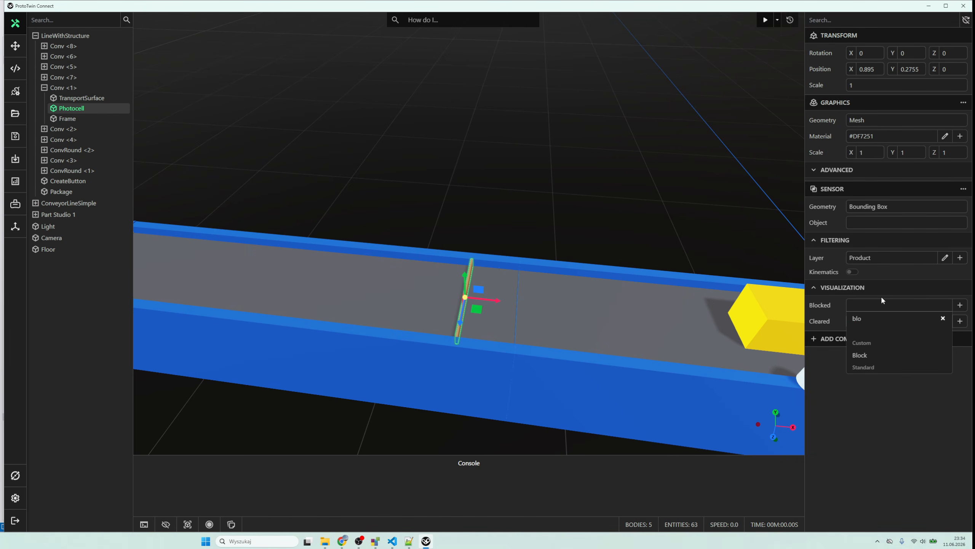
pyautogui.click(878, 355)
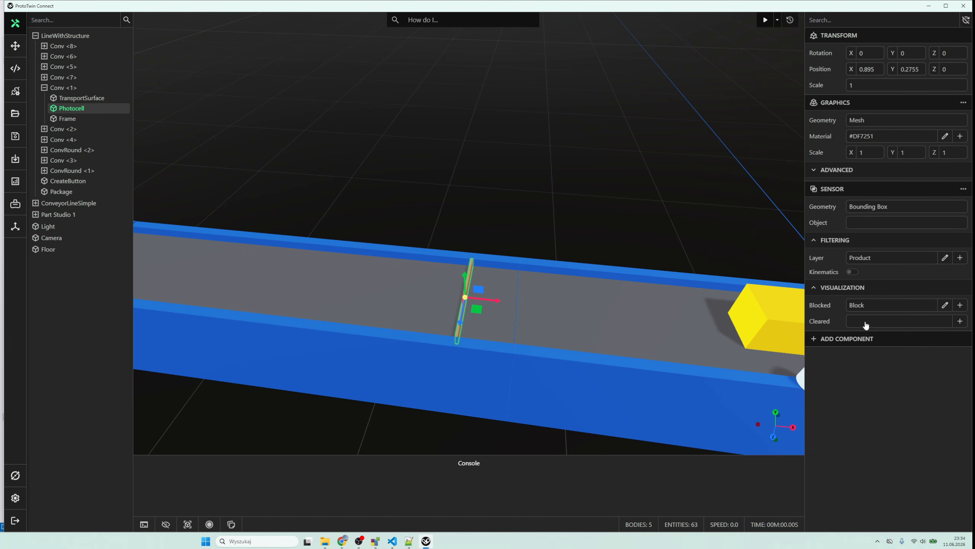
pyautogui.click(867, 325)
pyautogui.write('cl')
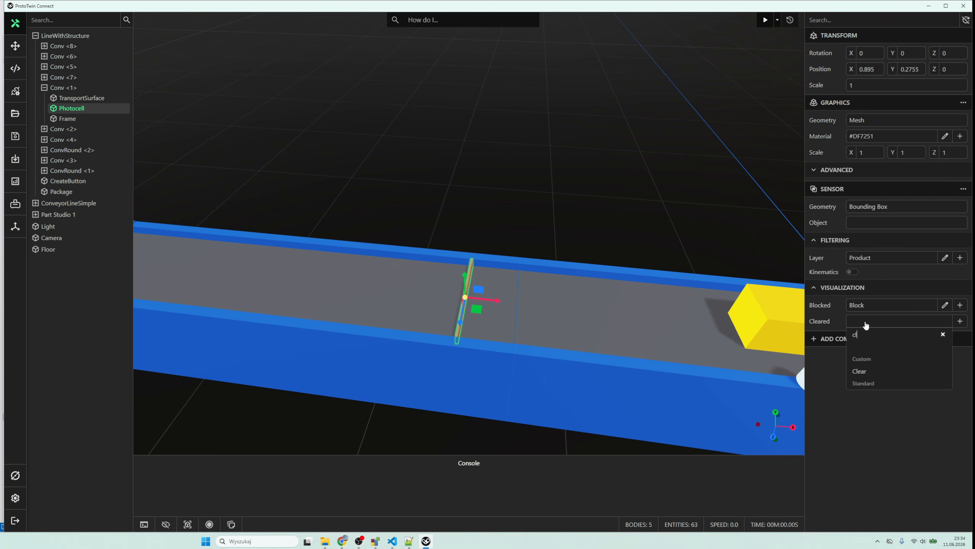
pyautogui.click(866, 371)
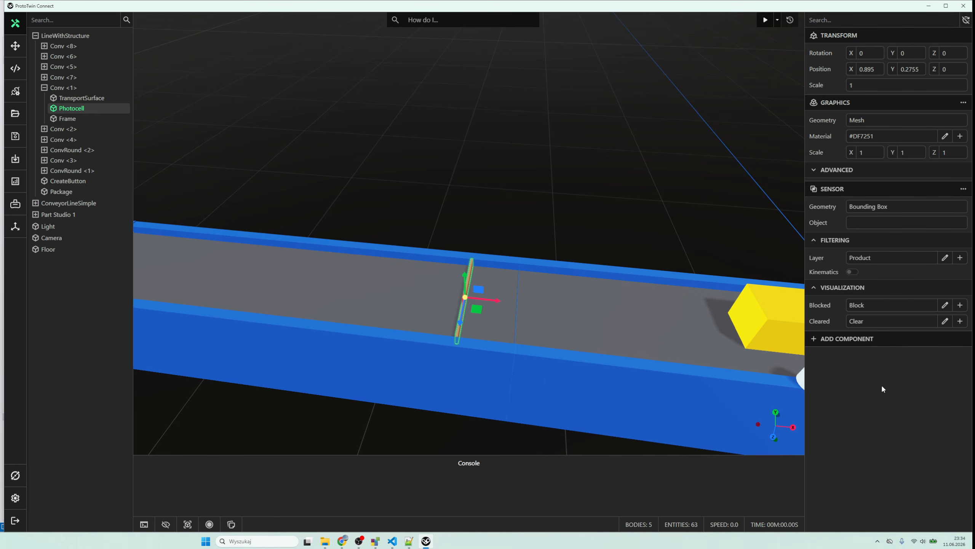
# - Examine the base colour, opacity and emissive settings of the Block material, then save it
pyautogui.click(945, 308)
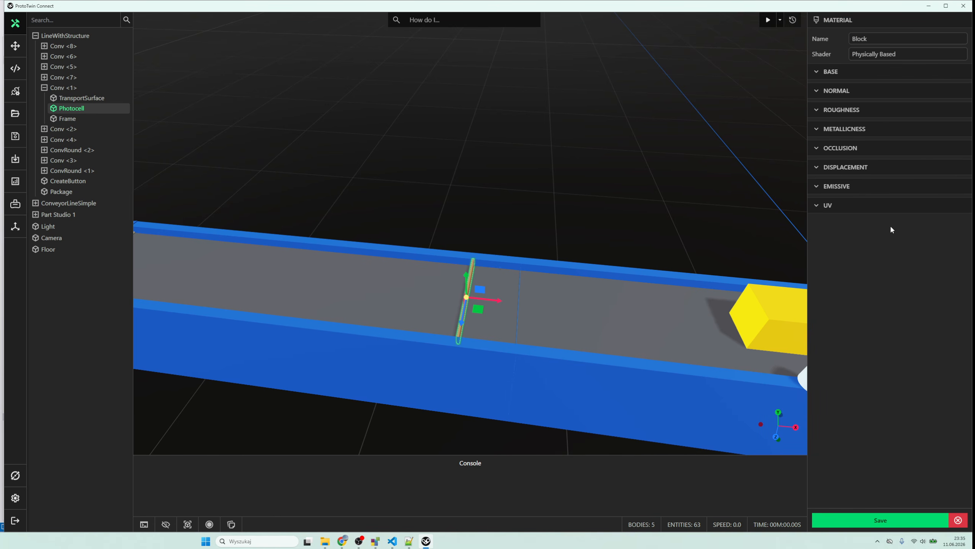
pyautogui.click(865, 78)
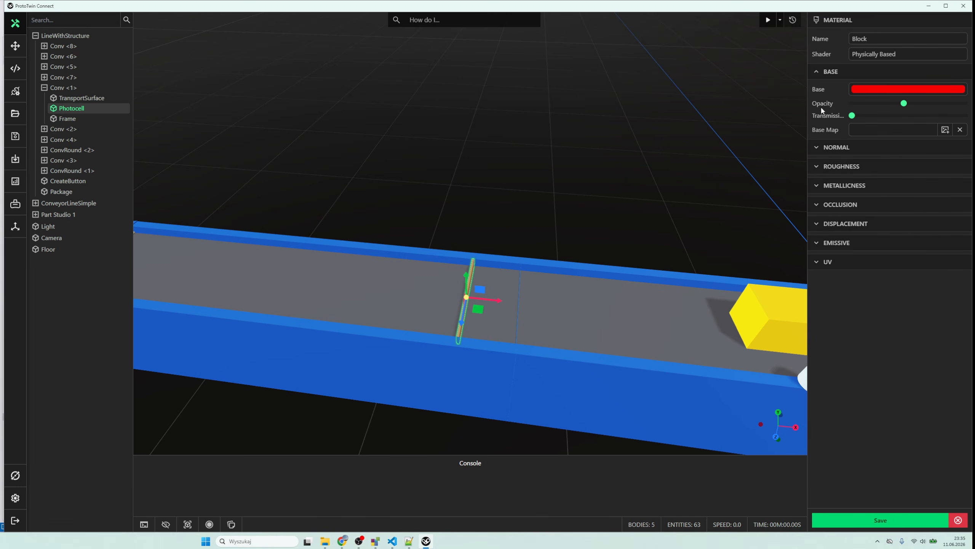
pyautogui.click(844, 246)
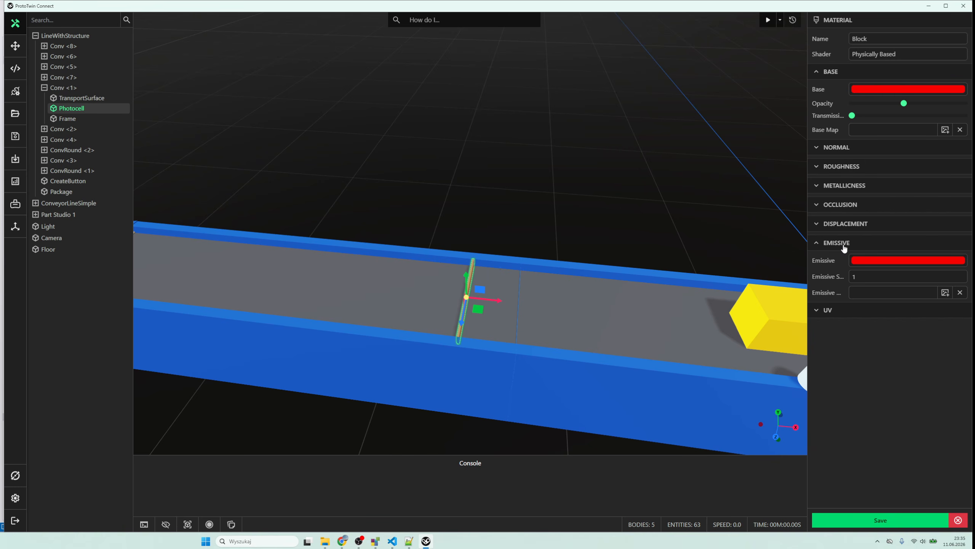
pyautogui.click(859, 523)
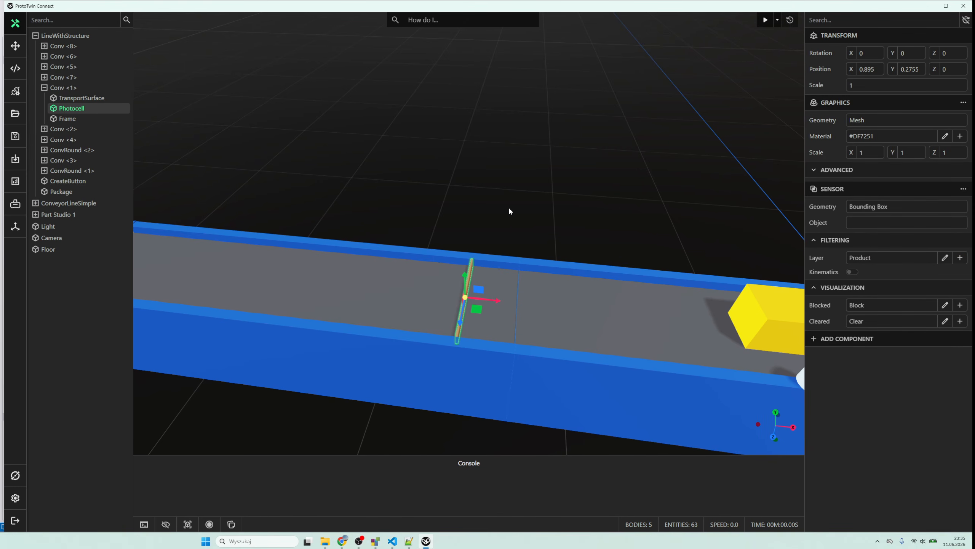
# - Open the Beckhoff tag server's tag list, filter it by "conv" and look through the ConveyorLine motor and photocell tags
pyautogui.click(446, 193)
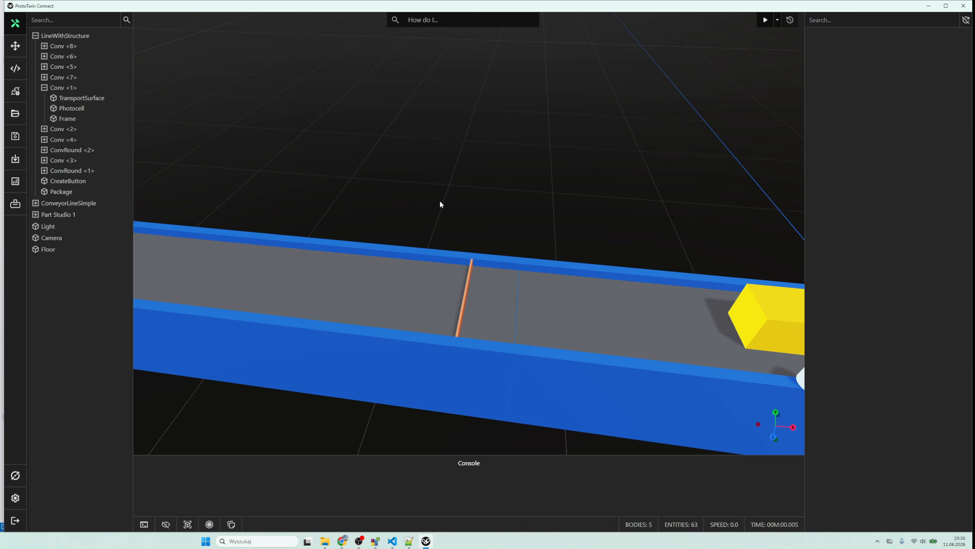
pyautogui.moveTo(439, 201); pyautogui.dragTo(541, 175)
pyautogui.scroll(-4, 468, 193)
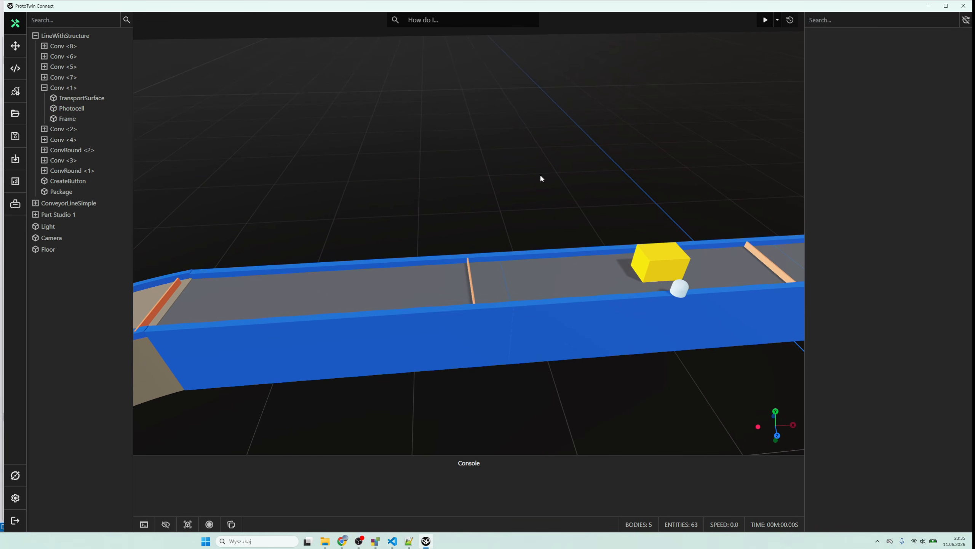
pyautogui.click(16, 92)
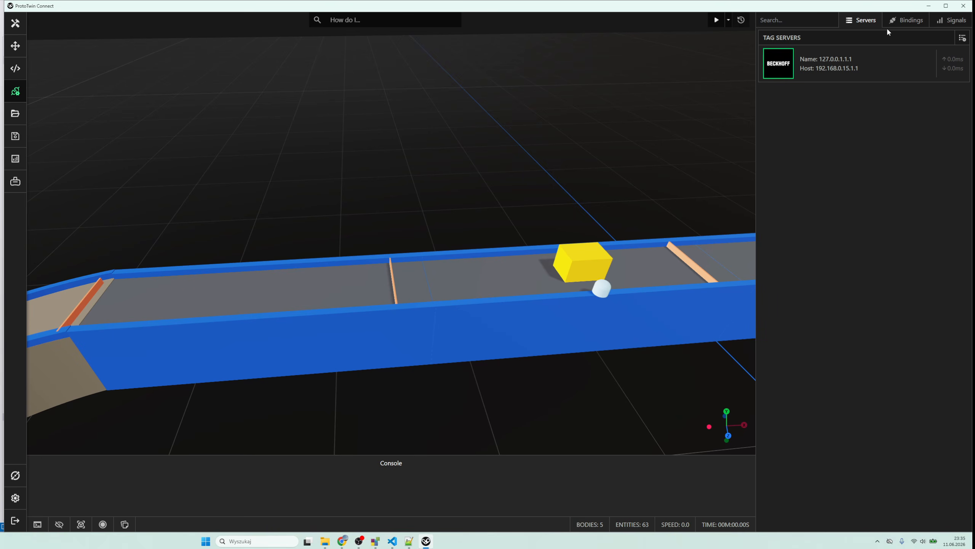
pyautogui.click(819, 64)
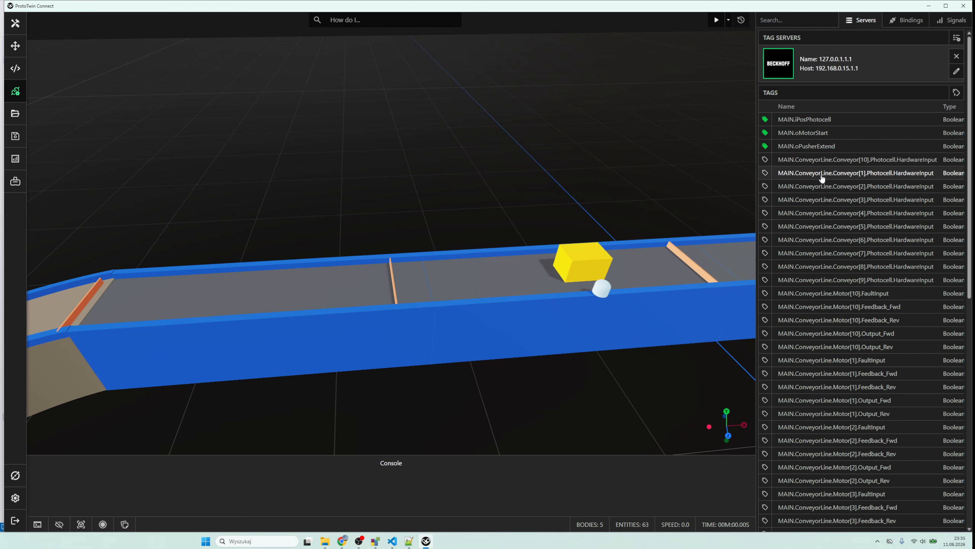
pyautogui.click(800, 21)
pyautogui.write('conv')
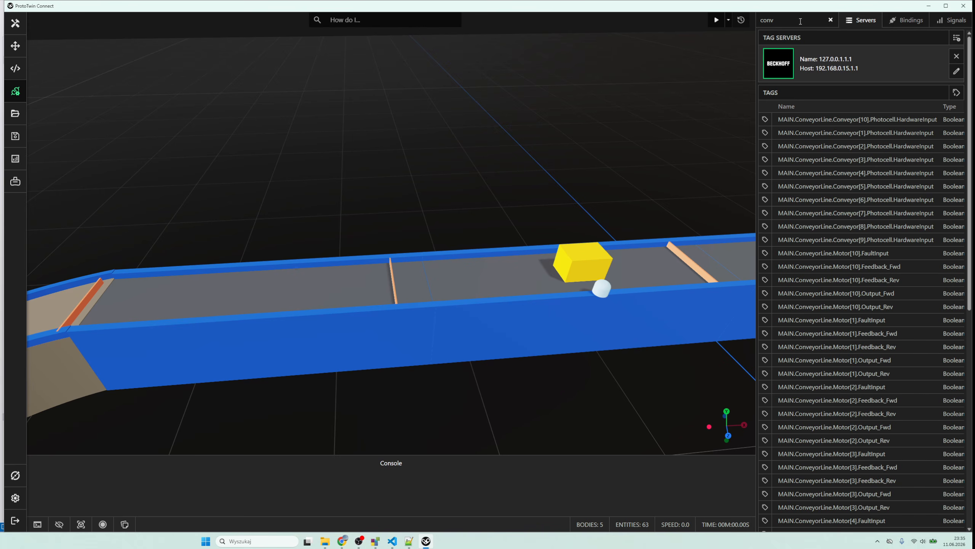
pyautogui.write('[')
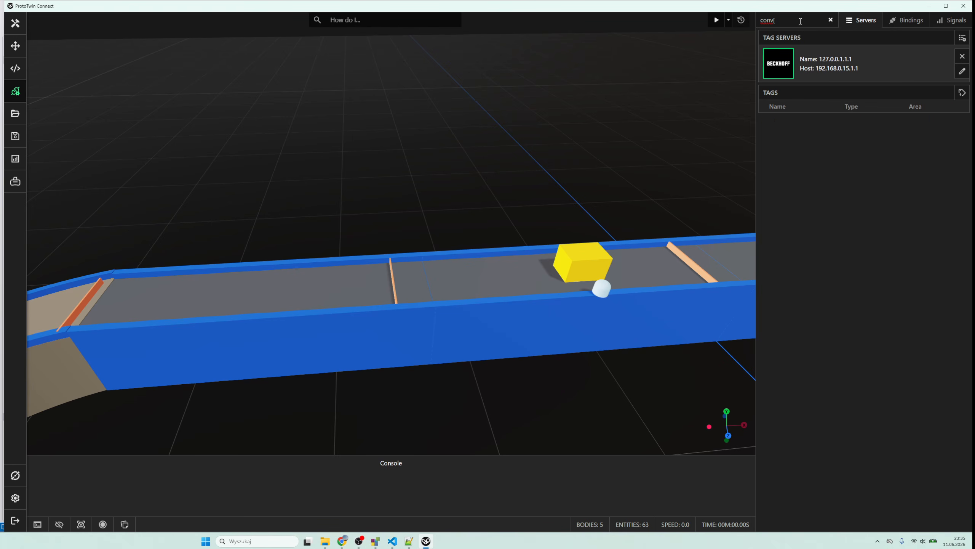
pyautogui.write('1')
pyautogui.press('BackSpace')
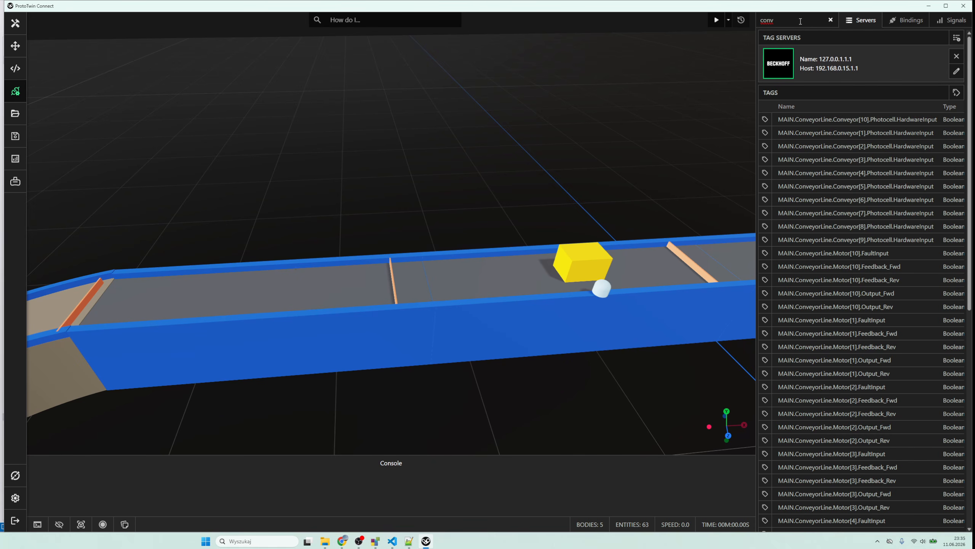
pyautogui.scroll(-3, 879, 344)
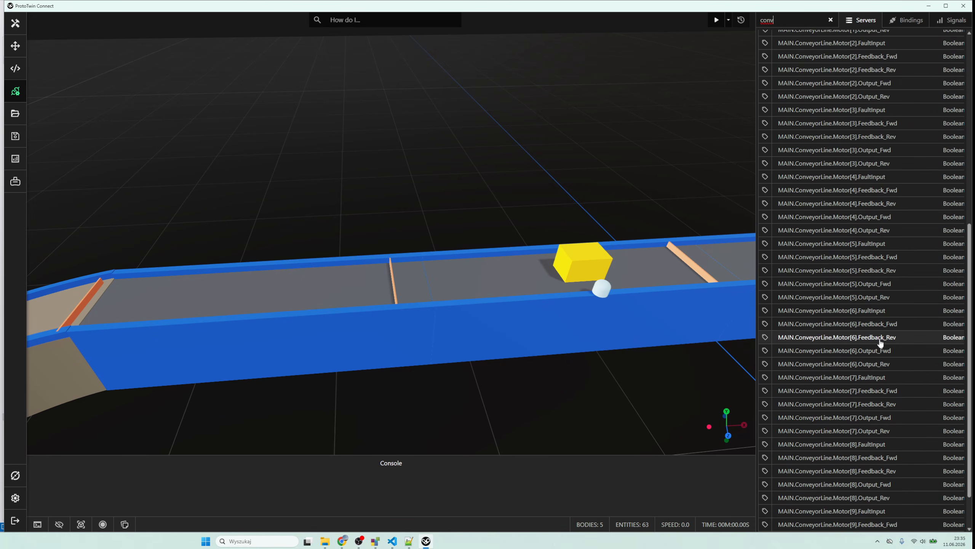
pyautogui.scroll(3, 880, 305)
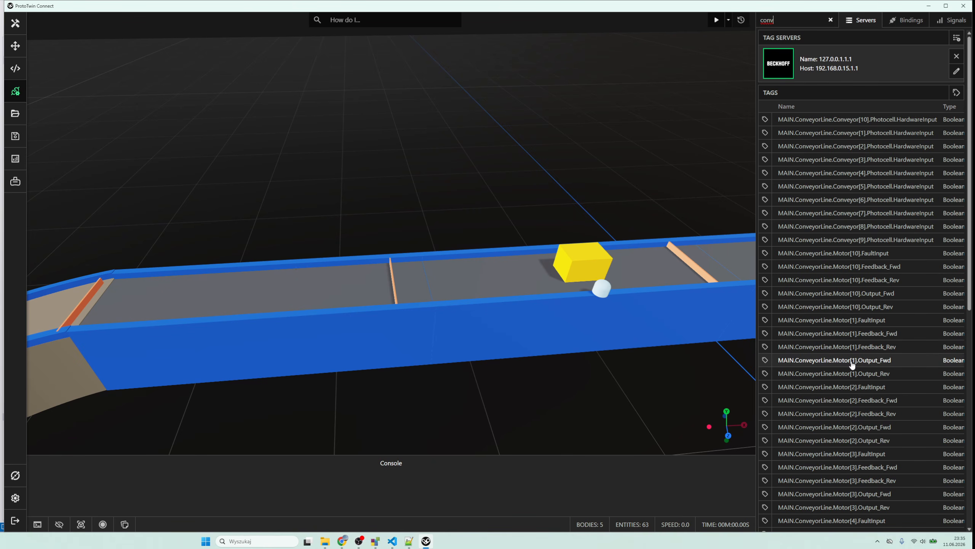
# - Bind the tag MAIN.ConveyorLine.Motor[1].Output_Fwd to the State of the Conv <1> TransportSurface motor
pyautogui.click(766, 361)
pyautogui.click(845, 67)
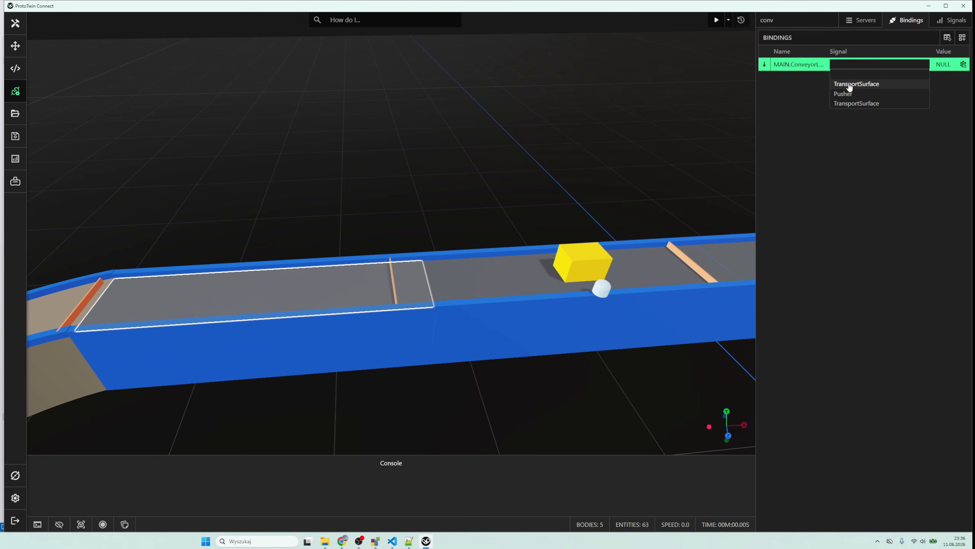
pyautogui.click(850, 83)
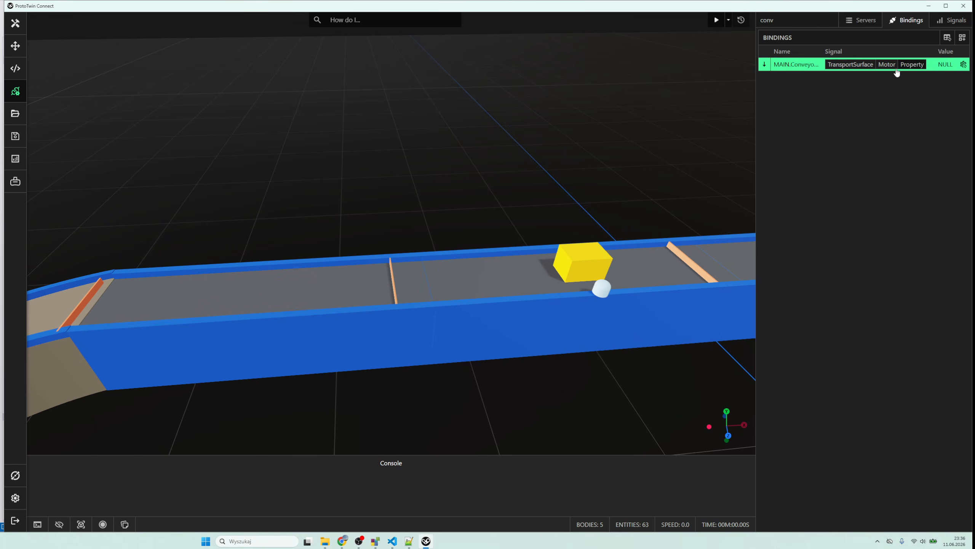
pyautogui.click(910, 65)
pyautogui.click(874, 84)
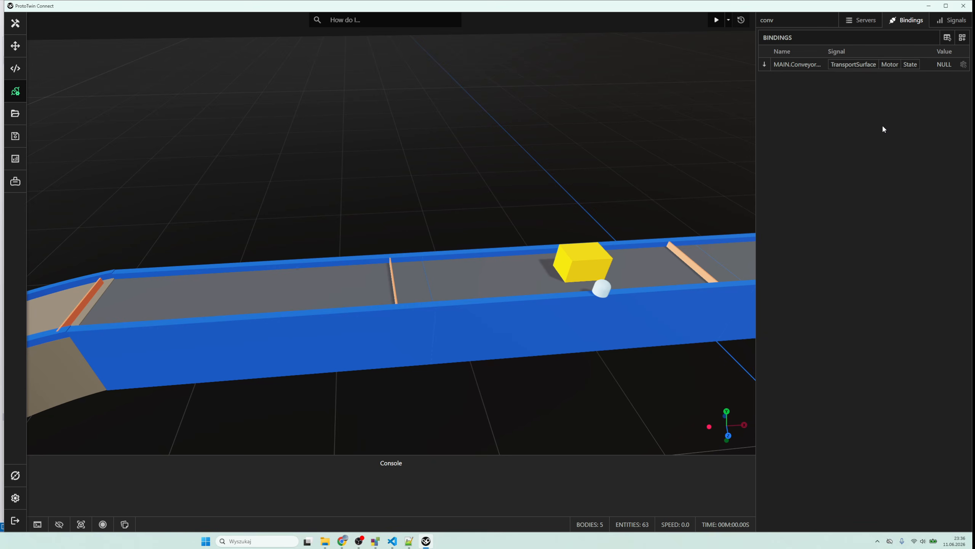
# - Filter the tags by "photo" and bind MAIN.ConveyorLine.Conveyor[1].Photocell.HardwareInput to the State of the Conv <1> Photocell sensor
pyautogui.click(864, 20)
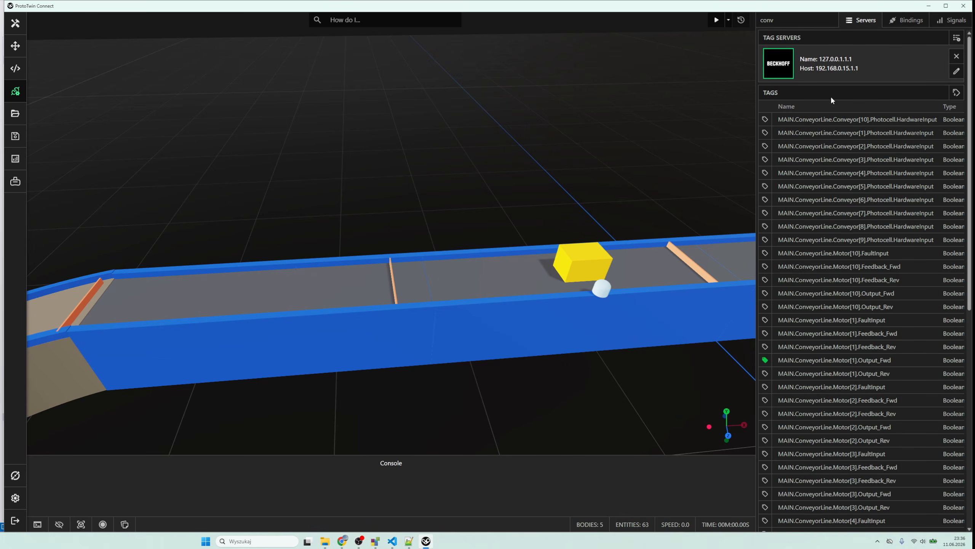
pyautogui.doubleClick(784, 22)
pyautogui.write('photo')
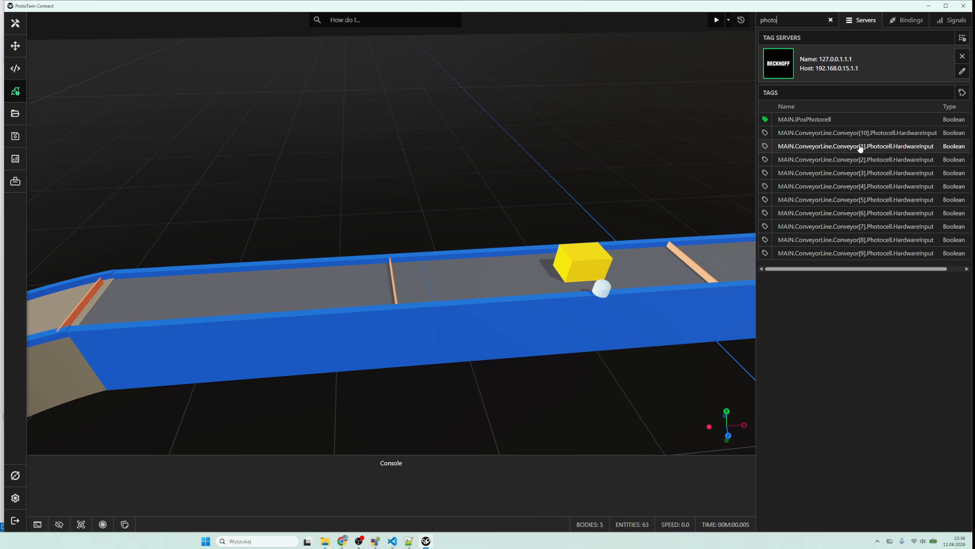
pyautogui.click(765, 148)
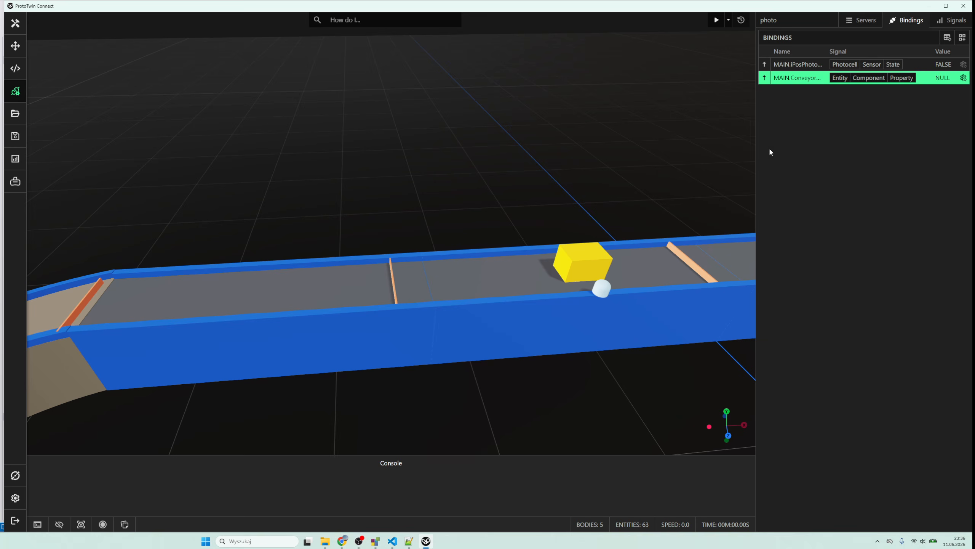
pyautogui.click(841, 78)
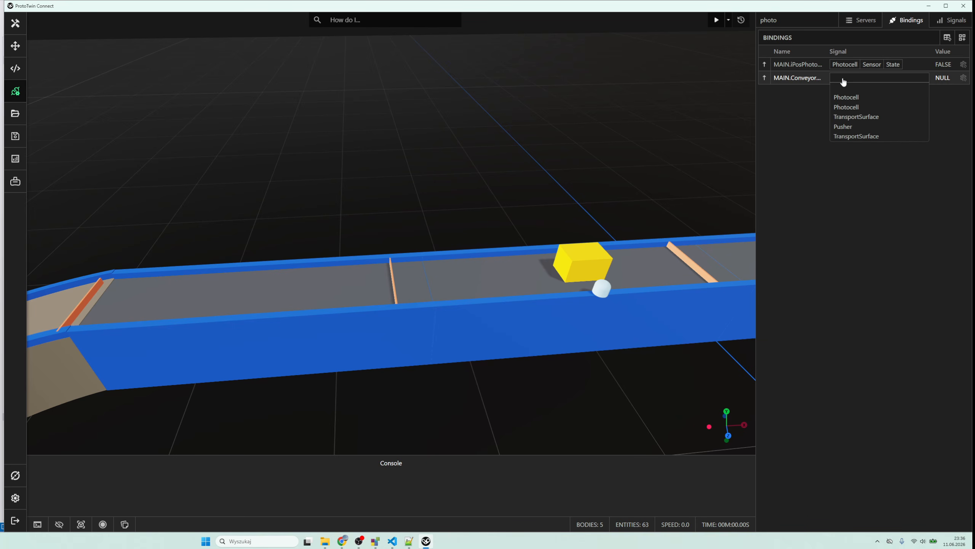
pyautogui.click(853, 109)
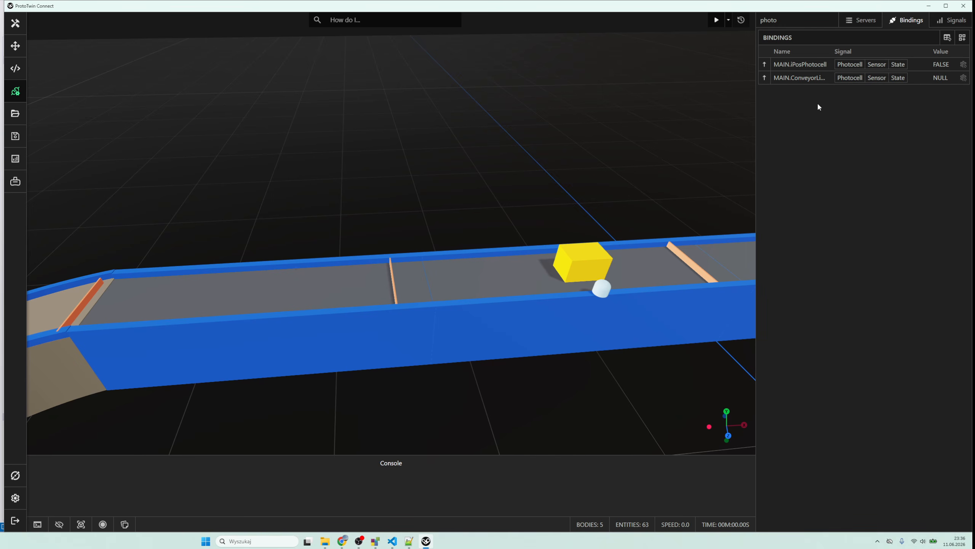
pyautogui.scroll(-8, 521, 141)
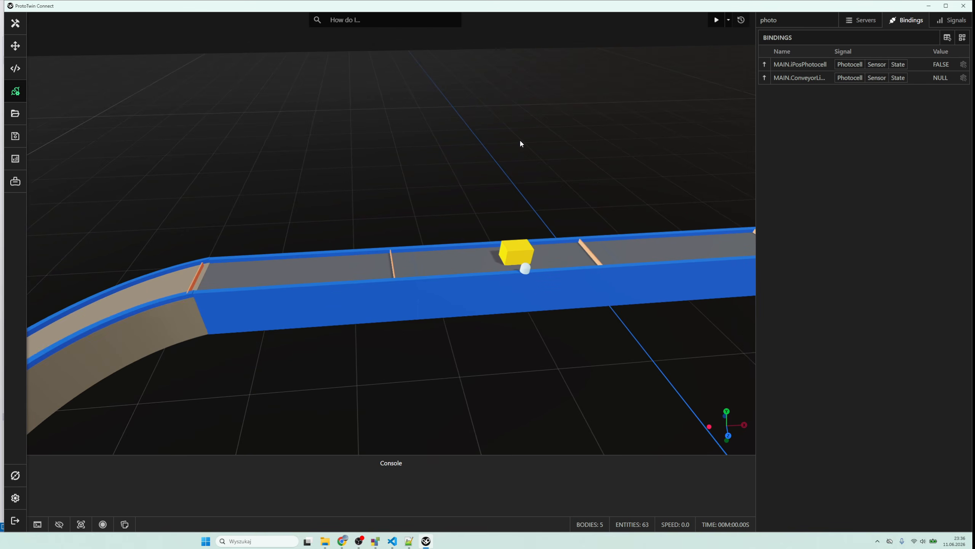
# - Add a Physics component to the Conv <2> TransportSurface with a Kinematic body and the Conv layer
pyautogui.scroll(-4, 459, 178)
pyautogui.moveTo(451, 190); pyautogui.dragTo(407, 152)
pyautogui.scroll(-2, 413, 191)
pyautogui.scroll(5, 407, 155)
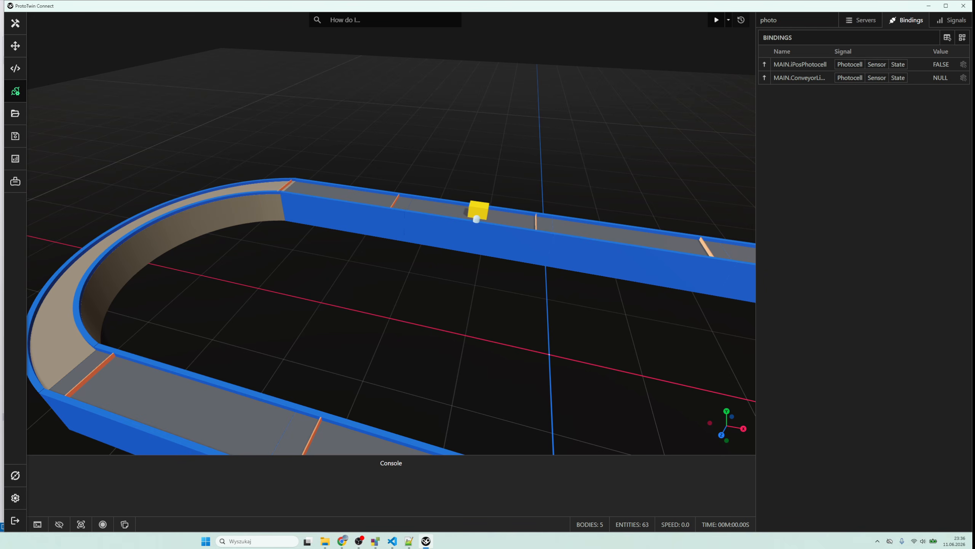
pyautogui.click(16, 23)
pyautogui.click(513, 210)
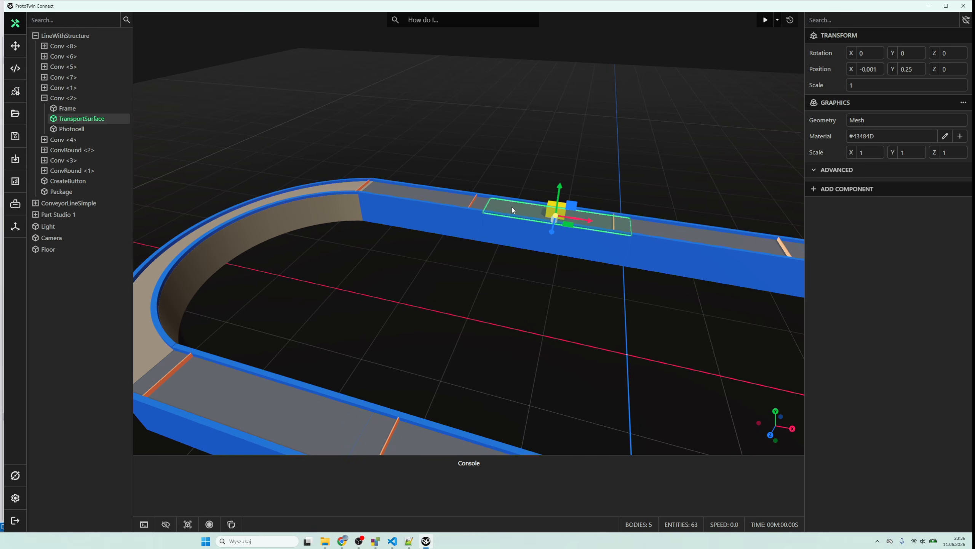
pyautogui.click(866, 193)
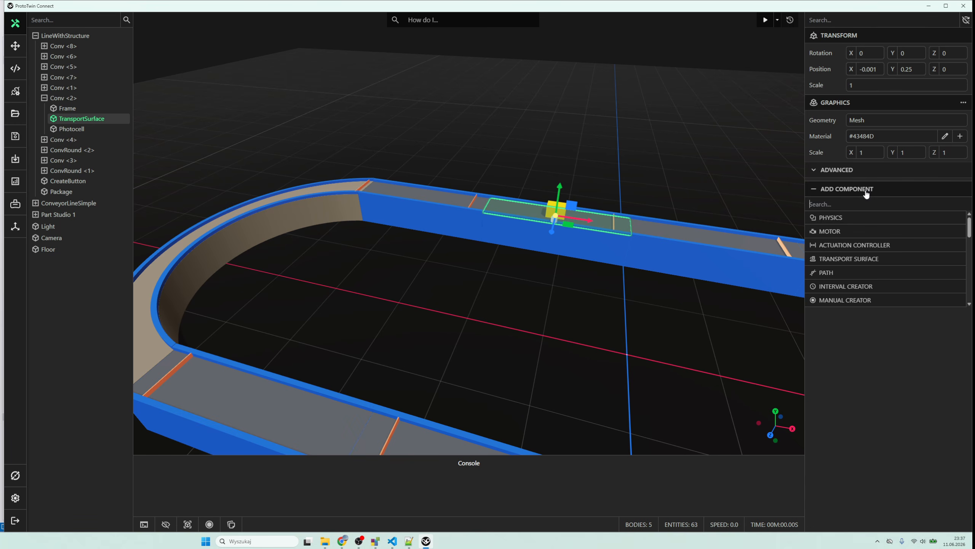
pyautogui.click(859, 218)
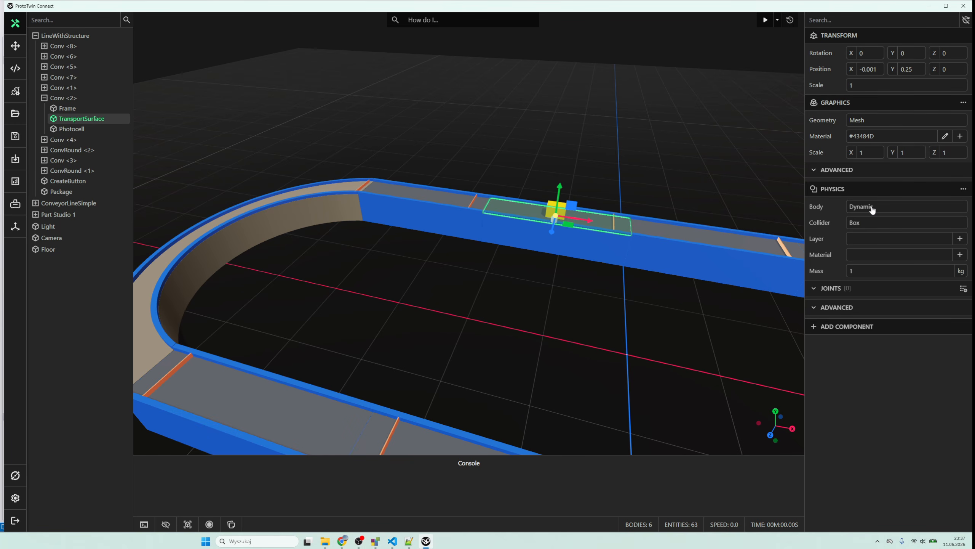
pyautogui.click(871, 208)
pyautogui.click(867, 246)
pyautogui.click(899, 238)
pyautogui.click(882, 262)
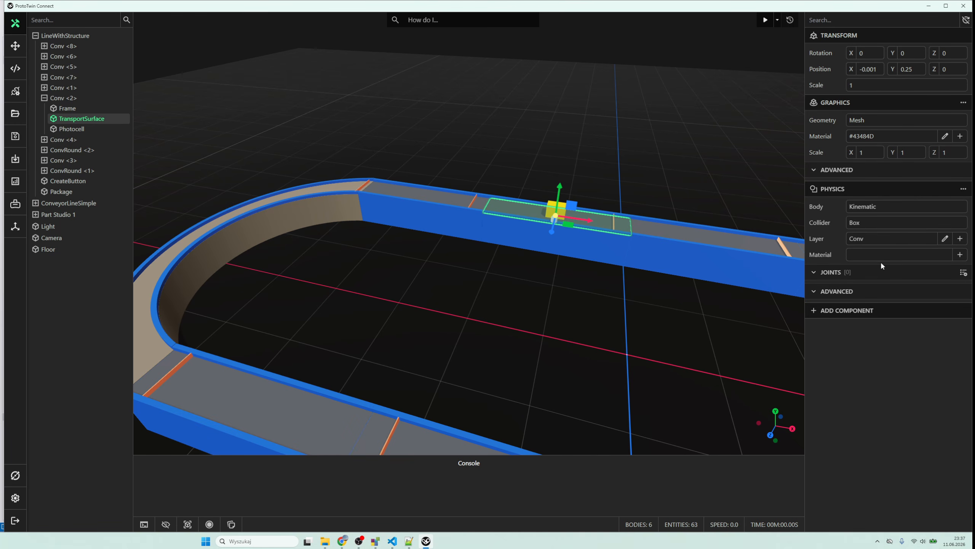
# - Add a Transport Surface component to the Conv <2> TransportSurface, pick its belt face as the surface and create a motor for it
pyautogui.click(867, 309)
pyautogui.click(863, 339)
pyautogui.click(960, 331)
pyautogui.click(580, 217)
pyautogui.click(962, 346)
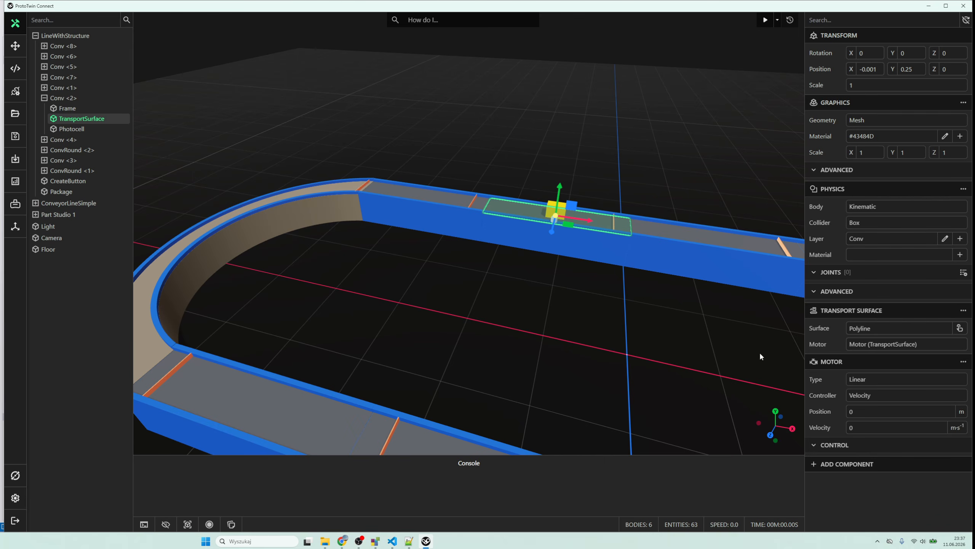
# - Add a Sensor component to the Conv <2> Photocell and filter it to the Product layer
pyautogui.scroll(3, 649, 218)
pyautogui.click(712, 212)
pyautogui.click(711, 212)
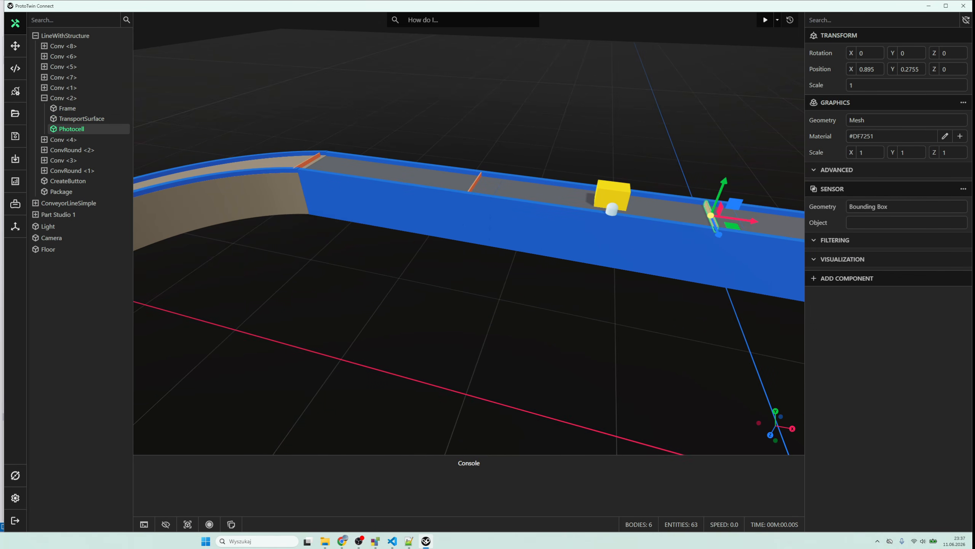
pyautogui.click(866, 242)
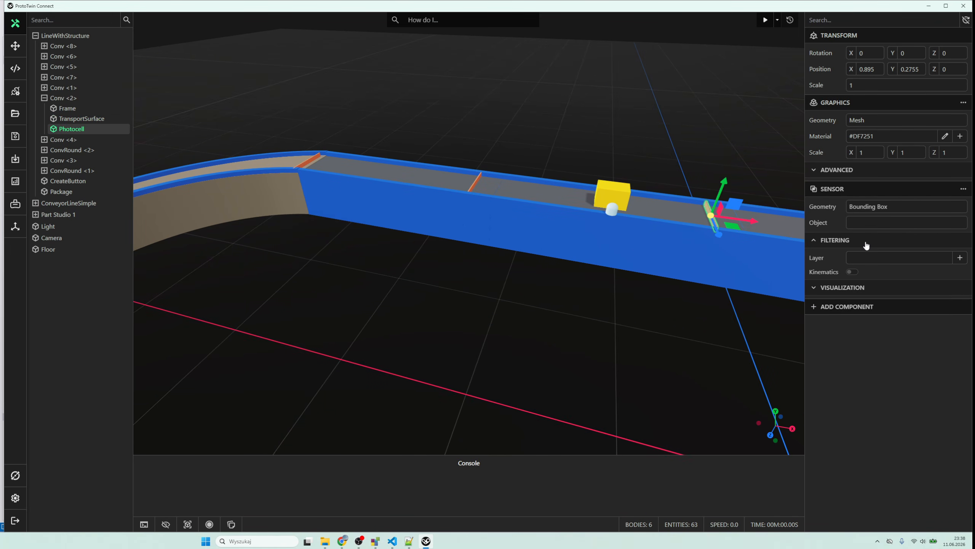
# - Set the Conv <2> Photocell sensor's blocked material to Block and its cleared material to Clear
pyautogui.click(867, 288)
pyautogui.click(867, 305)
pyautogui.write('blo')
pyautogui.click(864, 357)
pyautogui.click(874, 321)
pyautogui.write('cle')
pyautogui.click(872, 372)
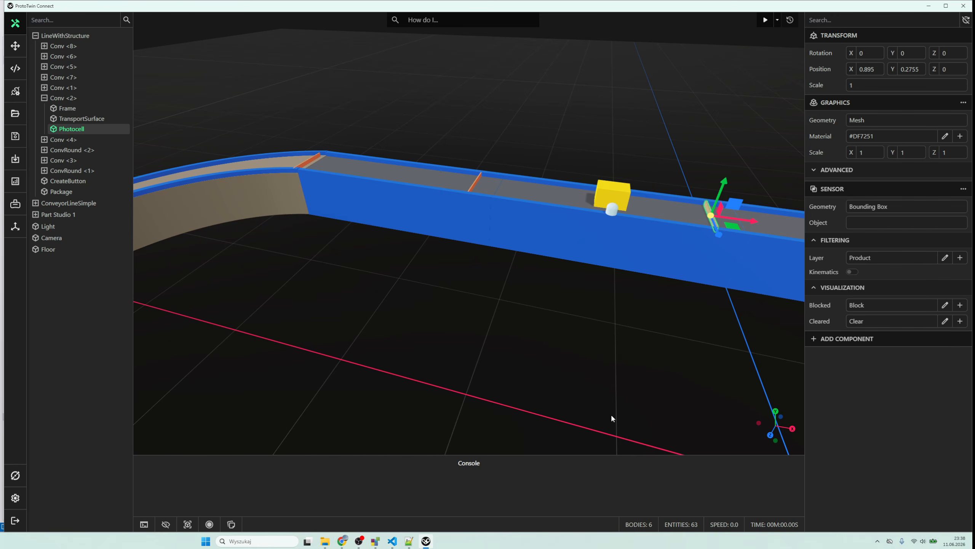
# - Add a Physics component to the Conv <3> TransportSurface and assign it to the Conv layer
pyautogui.click(611, 413)
pyautogui.click(666, 240)
pyautogui.click(842, 189)
pyautogui.click(832, 214)
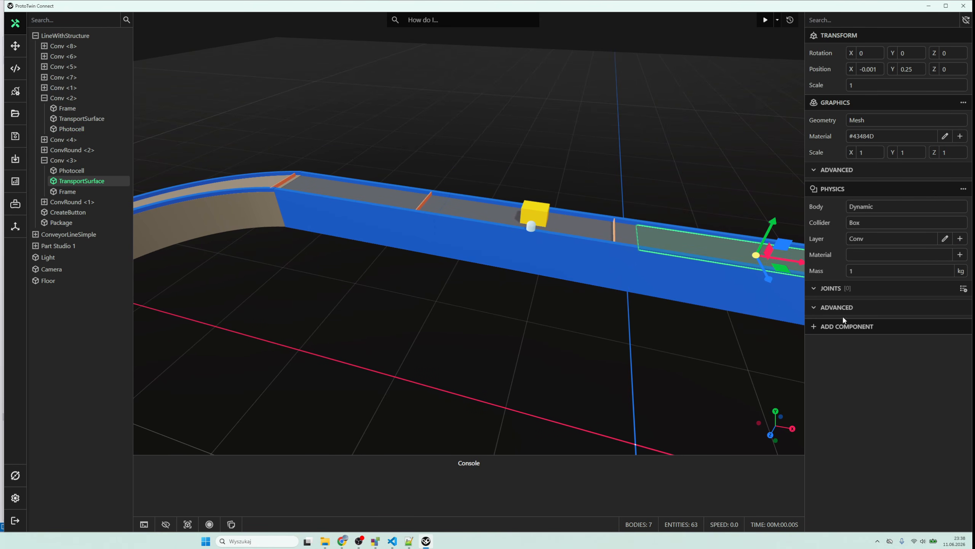
# - Give the Conv <3> TransportSurface a Transport Surface component, using its belt face as the surface and a new motor
pyautogui.click(830, 326)
pyautogui.click(841, 353)
pyautogui.click(960, 345)
pyautogui.click(708, 248)
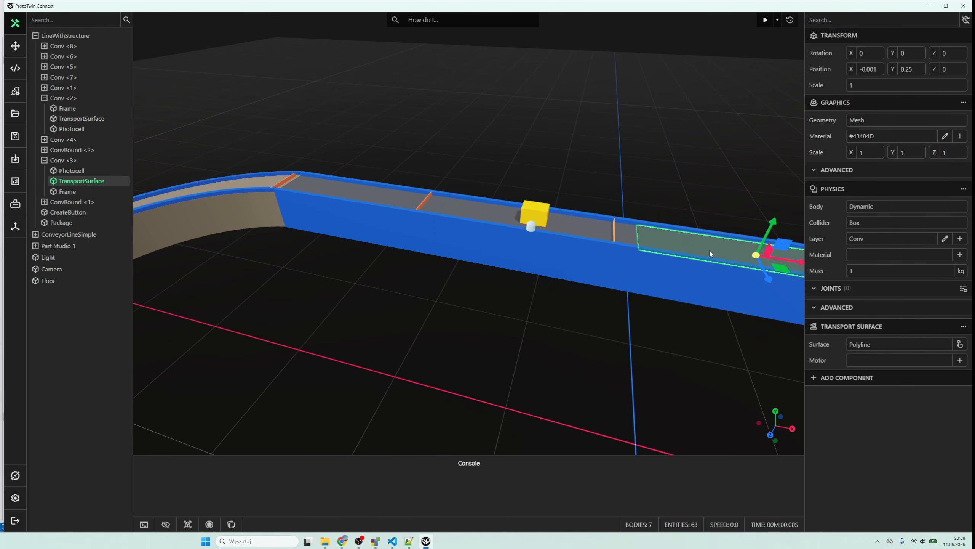
pyautogui.moveTo(708, 248); pyautogui.dragTo(481, 256)
pyautogui.click(960, 361)
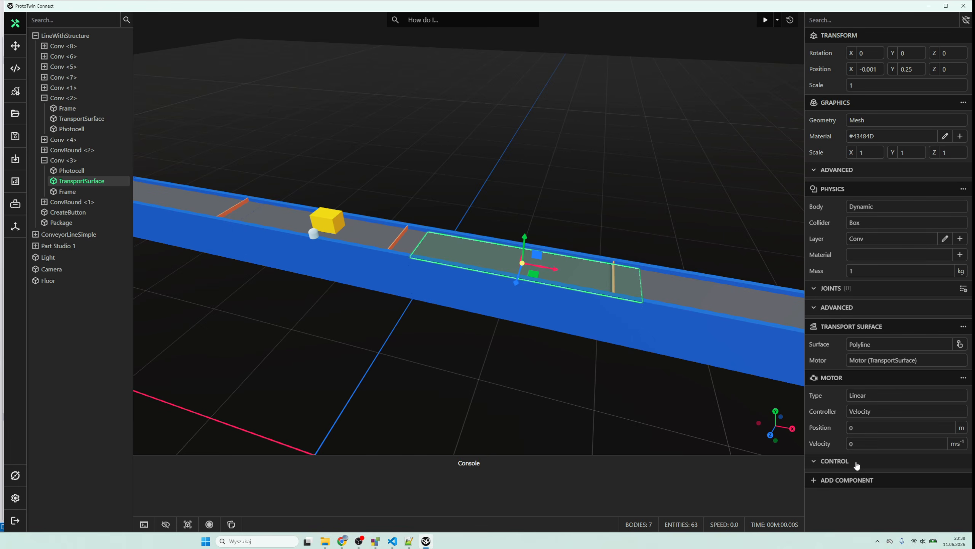
pyautogui.click(850, 481)
pyautogui.click(740, 399)
pyautogui.click(580, 271)
pyautogui.click(854, 479)
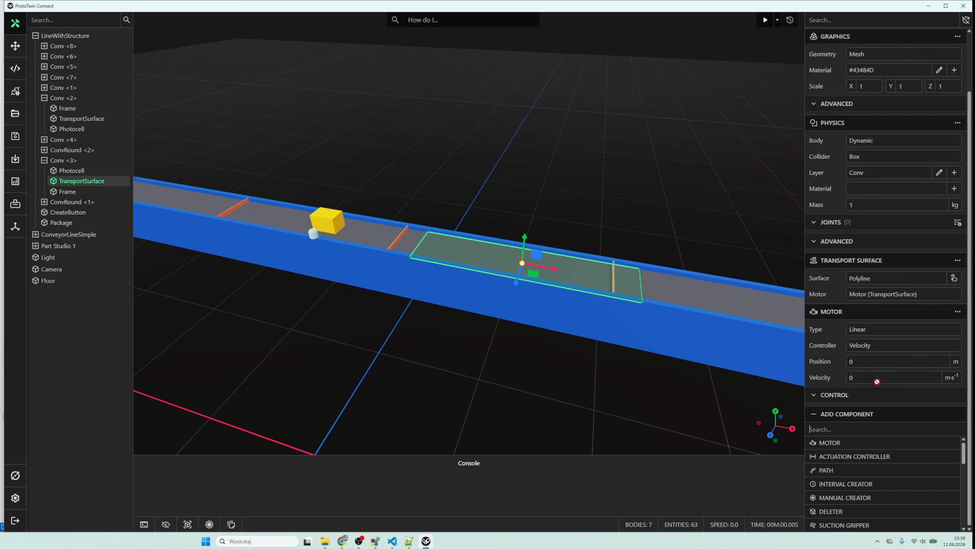
pyautogui.click(748, 393)
# - Add a Sensor to the Conv <3> Photocell, filtered to the Product layer, with Block as blocked and Clear as cleared material
pyautogui.click(614, 275)
pyautogui.click(862, 299)
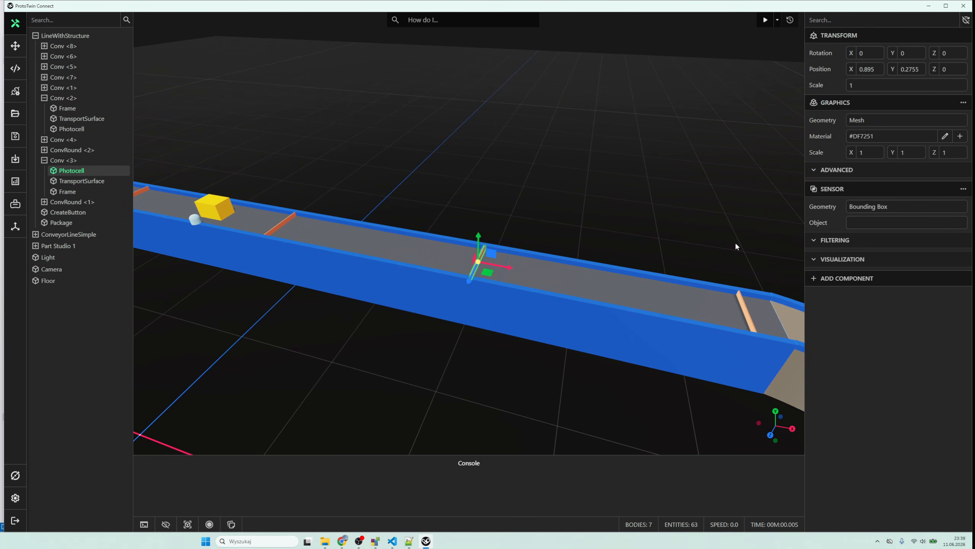
pyautogui.click(848, 286)
pyautogui.click(864, 305)
pyautogui.click(863, 381)
pyautogui.click(867, 321)
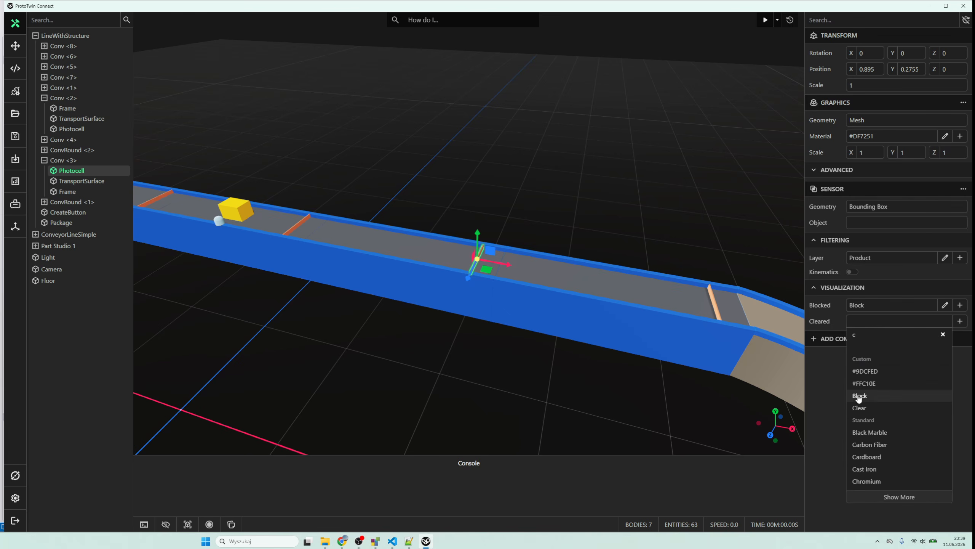
pyautogui.click(860, 408)
# - Add a Physics component to the Conv <4> TransportSurface
pyautogui.click(571, 289)
pyautogui.click(872, 192)
pyautogui.write('ph')
pyautogui.press('Return')
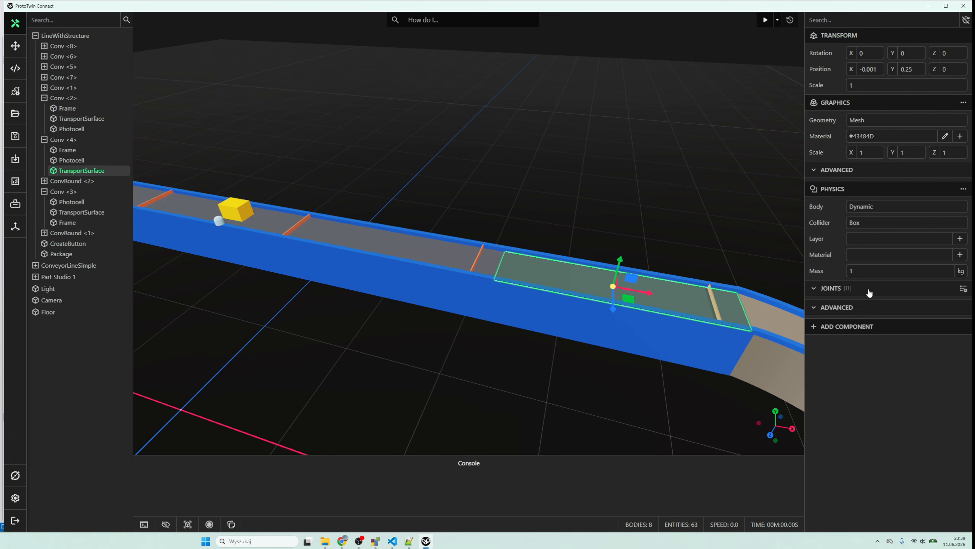
# - Add a Transport Surface component to the Conv <4> TransportSurface, pick its belt face as the surface and create its motor
pyautogui.click(862, 330)
pyautogui.click(858, 357)
pyautogui.click(960, 344)
pyautogui.click(641, 291)
pyautogui.click(960, 360)
# - Add a Sensor component to the Conv <4> Photocell, filtered to the Product layer
pyautogui.moveTo(715, 262); pyautogui.dragTo(557, 187)
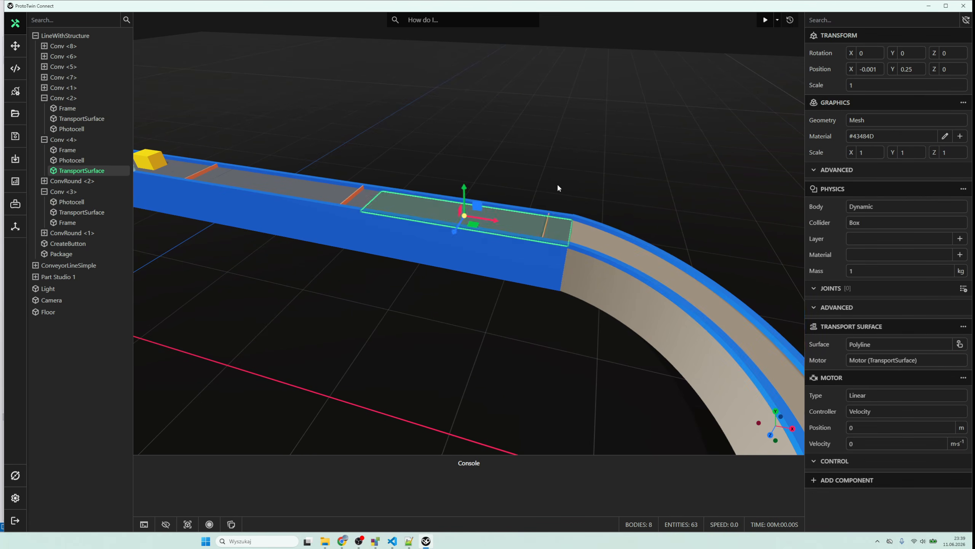
pyautogui.click(546, 227)
pyautogui.click(846, 188)
pyautogui.click(848, 213)
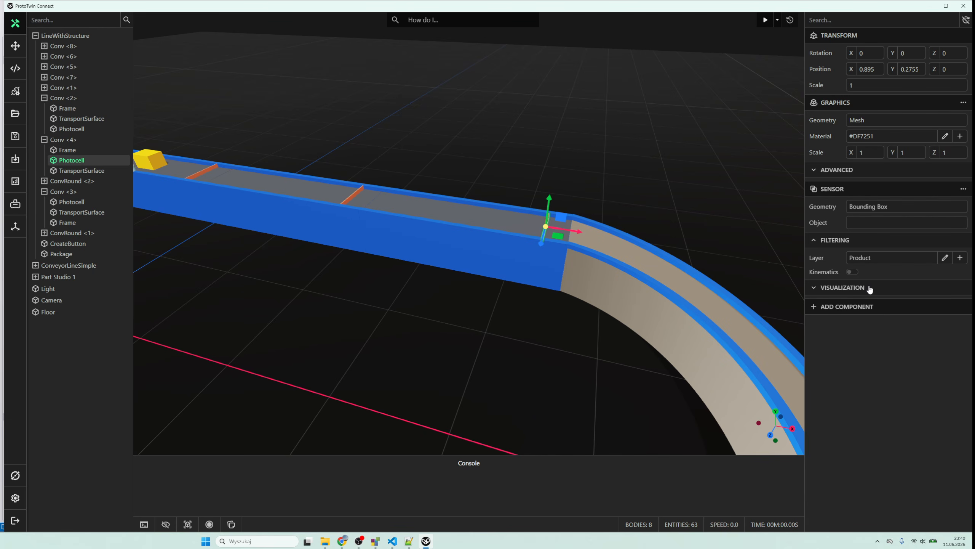
# - Set the Conv <4> Photocell sensor's blocked material to Block and its cleared material to Clear
pyautogui.click(871, 286)
pyautogui.click(871, 305)
pyautogui.write('b')
pyautogui.click(860, 380)
pyautogui.click(871, 321)
pyautogui.write('c')
pyautogui.click(865, 371)
# - Add a Physics component to the TransportSurface of the curved conveyor ConvRound <1>
pyautogui.click(637, 262)
pyautogui.moveTo(637, 263); pyautogui.dragTo(691, 232)
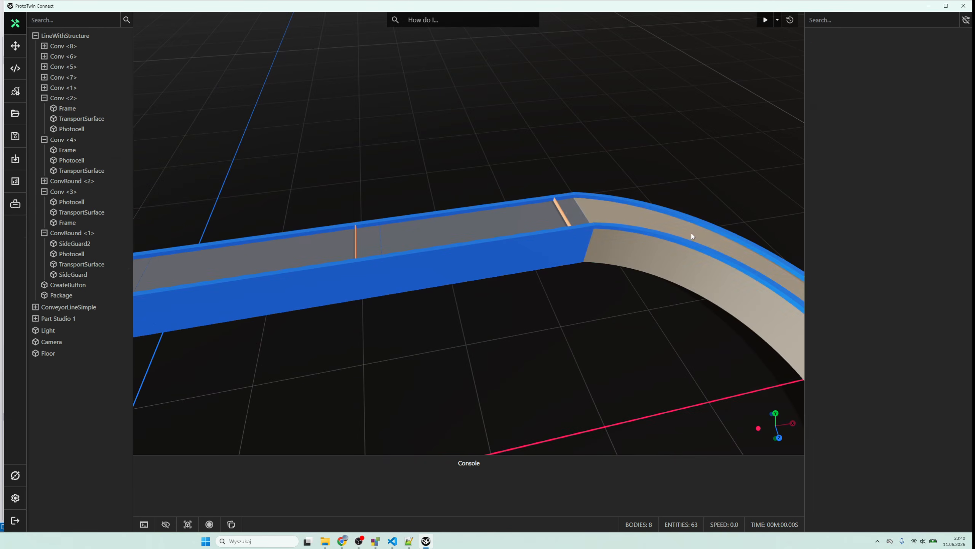
pyautogui.click(692, 233)
pyautogui.click(838, 195)
pyautogui.click(856, 293)
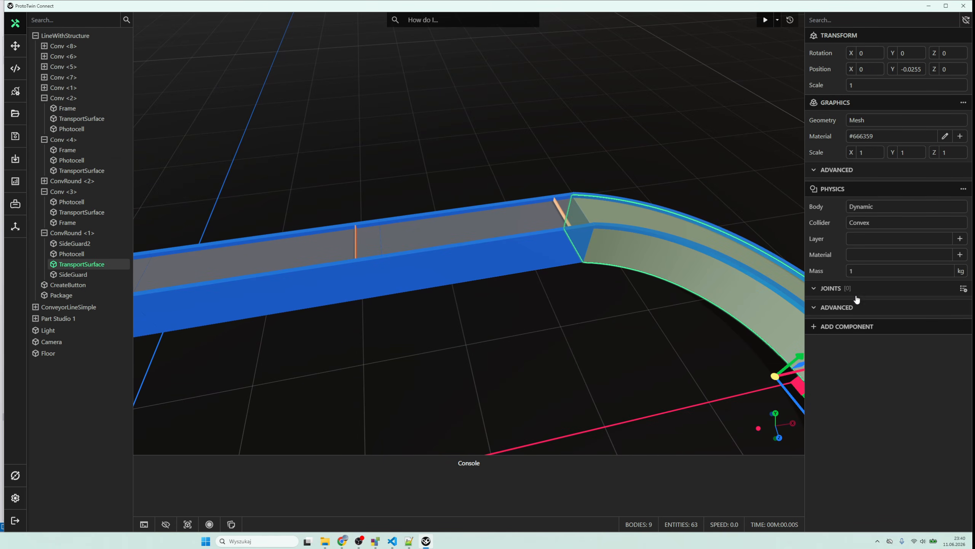
# - Add a Transport Surface component with a picked surface and a new motor to the ConvRound <1> TransportSurface
pyautogui.click(846, 326)
pyautogui.click(849, 355)
pyautogui.click(960, 344)
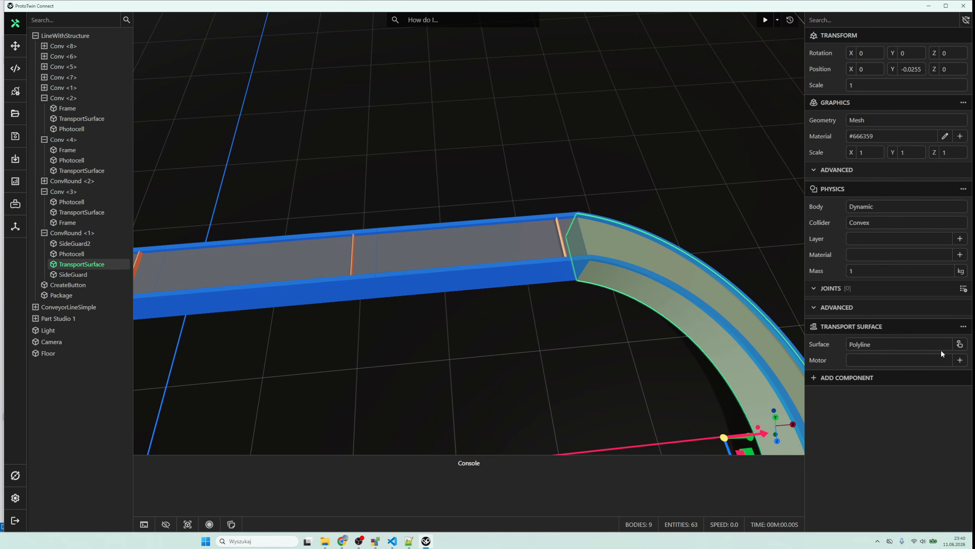
pyautogui.click(960, 360)
# - Add a Sensor component to the ConvRound <1> Photocell and filter it to the Product layer
pyautogui.scroll(-5, 499, 246)
pyautogui.scroll(6, 346, 384)
pyautogui.click(333, 303)
pyautogui.click(869, 189)
pyautogui.click(855, 228)
pyautogui.click(853, 240)
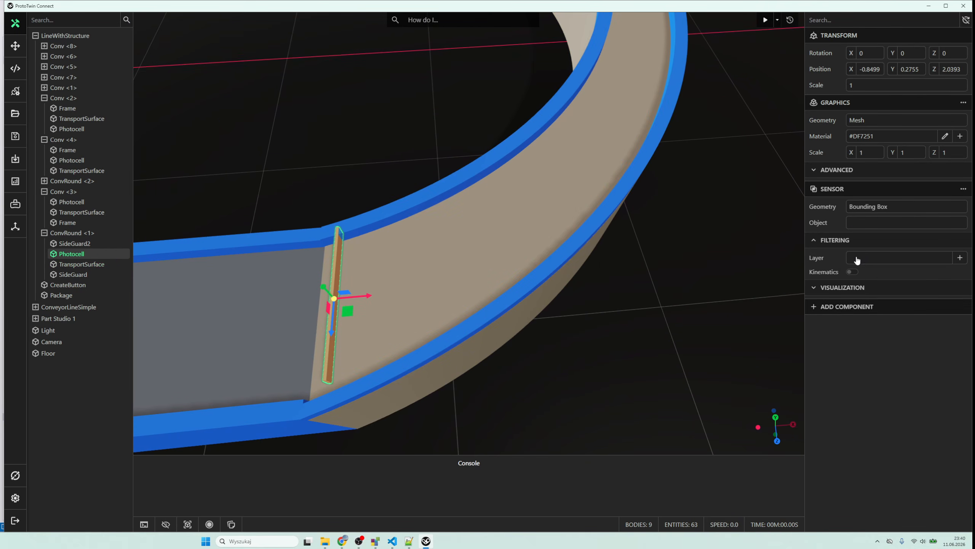
pyautogui.click(857, 259)
pyautogui.click(860, 296)
# - Set the ConvRound <1> Photocell sensor's blocked material to Block and its cleared material to Clear
pyautogui.click(843, 287)
pyautogui.click(864, 306)
pyautogui.click(865, 358)
pyautogui.click(874, 324)
pyautogui.write('c')
pyautogui.click(868, 407)
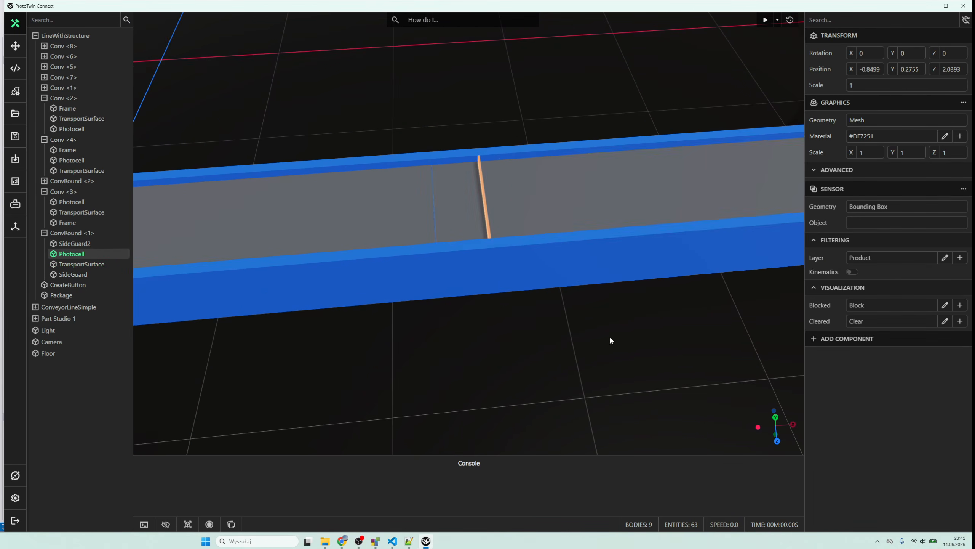
# - Add a Physics component with a Kinematic body to the Conv <5> TransportSurface
pyautogui.click(626, 204)
pyautogui.click(853, 192)
pyautogui.click(855, 209)
pyautogui.click(869, 210)
pyautogui.click(870, 240)
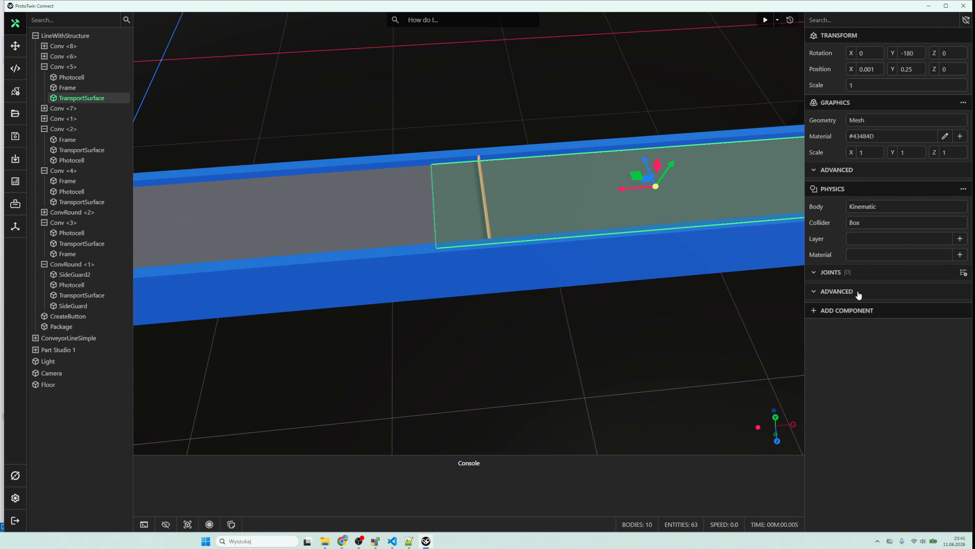
# - Add a Transport Surface component to the Conv <5> TransportSurface, pick its belt face as the surface and create its motor
pyautogui.click(862, 310)
pyautogui.click(867, 339)
pyautogui.click(961, 327)
pyautogui.click(727, 197)
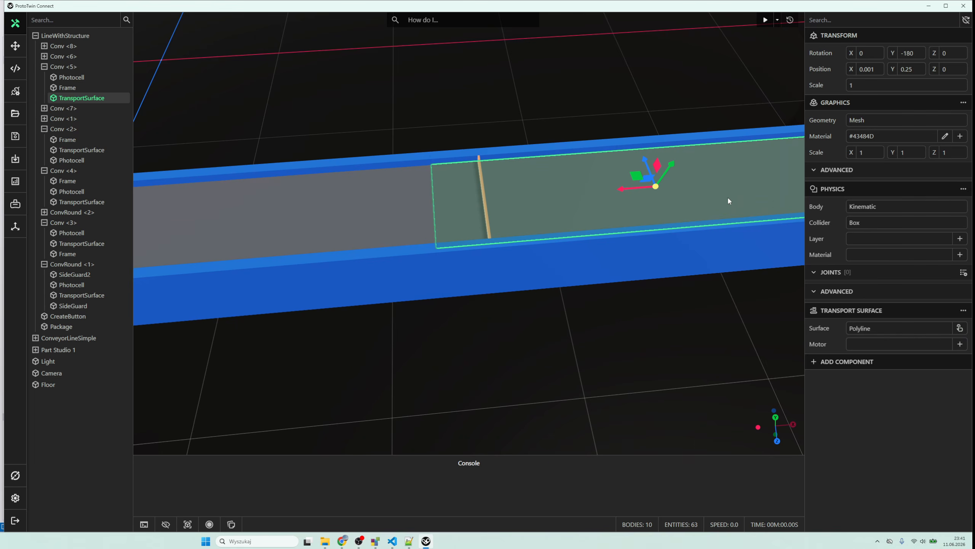
pyautogui.click(959, 343)
# - Add a Sensor component to the Conv <5> Photocell and filter it to the Product layer
pyautogui.scroll(-4, 501, 215)
pyautogui.click(477, 191)
pyautogui.click(856, 192)
pyautogui.click(851, 219)
pyautogui.click(857, 241)
pyautogui.click(859, 287)
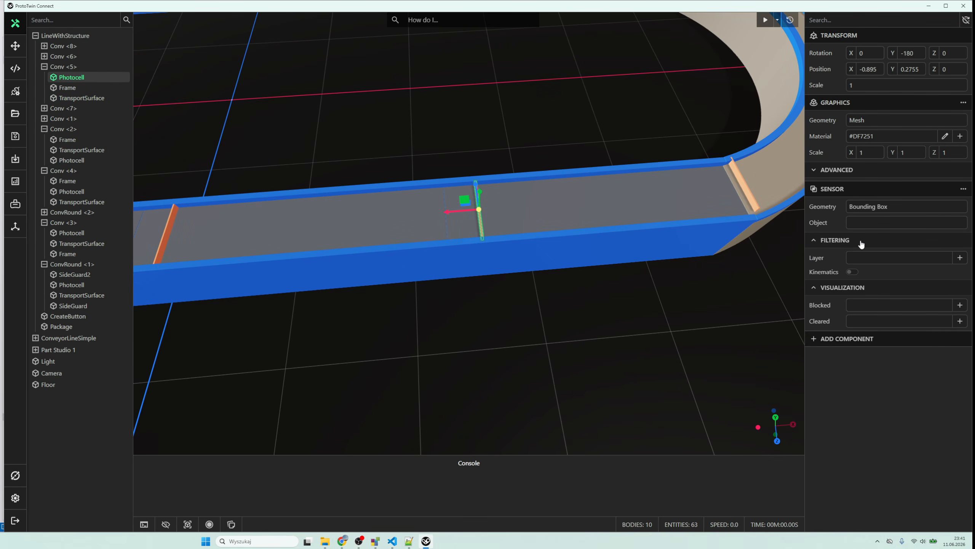
pyautogui.click(862, 258)
pyautogui.click(864, 296)
# - Set the Conv <5> Photocell sensor's blocked and cleared materials to Block and Clear
pyautogui.click(871, 306)
pyautogui.click(873, 357)
pyautogui.click(882, 323)
# - Add a Physics component with a Kinematic body to the Conv <6> TransportSurface
pyautogui.click(407, 230)
pyautogui.click(855, 191)
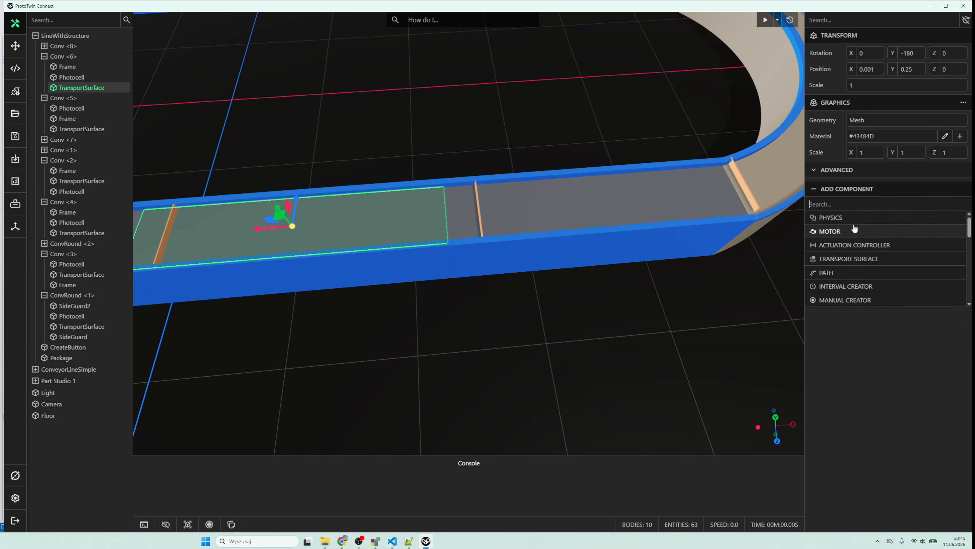
pyautogui.click(854, 220)
pyautogui.click(867, 209)
pyautogui.click(869, 242)
# - Add a Transport Surface component to the Conv <6> TransportSurface, pick its surface and create its motor
pyautogui.click(851, 310)
pyautogui.write('tra')
pyautogui.click(848, 339)
pyautogui.click(961, 327)
pyautogui.click(497, 218)
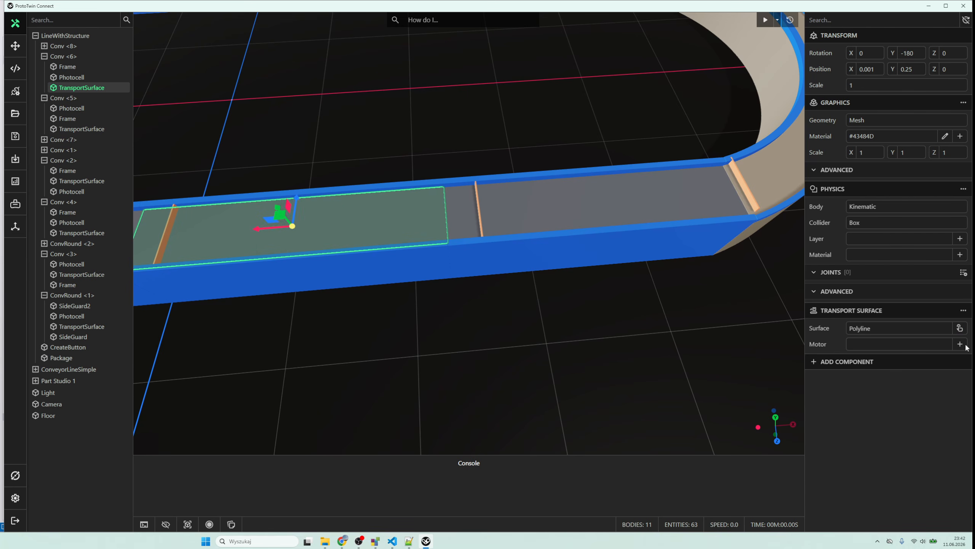
pyautogui.click(960, 344)
# - Add a Sensor component to the Conv <6> Photocell and filter it to the Product layer
pyautogui.scroll(5, 523, 178)
pyautogui.click(565, 199)
pyautogui.click(849, 192)
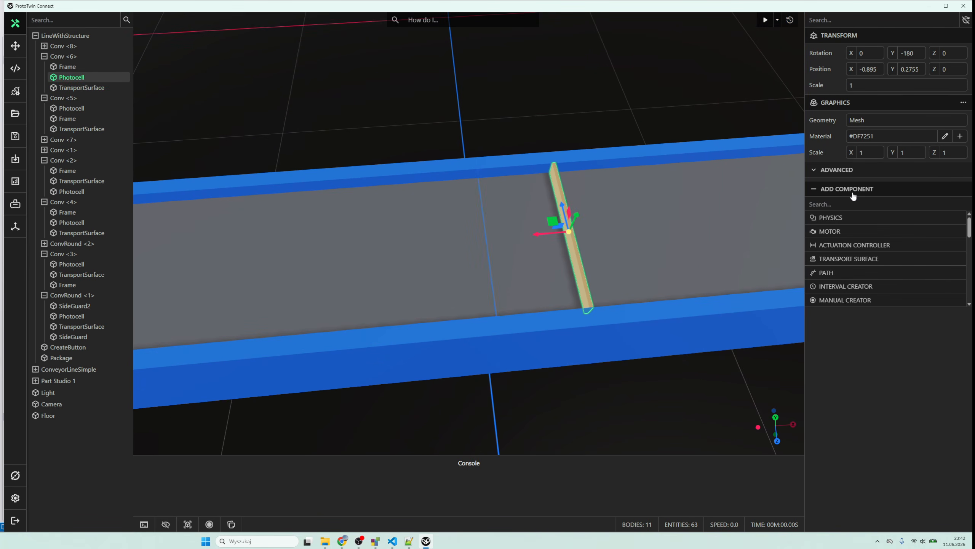
pyautogui.click(852, 220)
pyautogui.click(859, 242)
pyautogui.click(861, 258)
pyautogui.click(862, 285)
# - Set the Conv <6> Photocell sensor's blocked material to Block and its cleared material to Clear
pyautogui.click(862, 288)
pyautogui.click(872, 305)
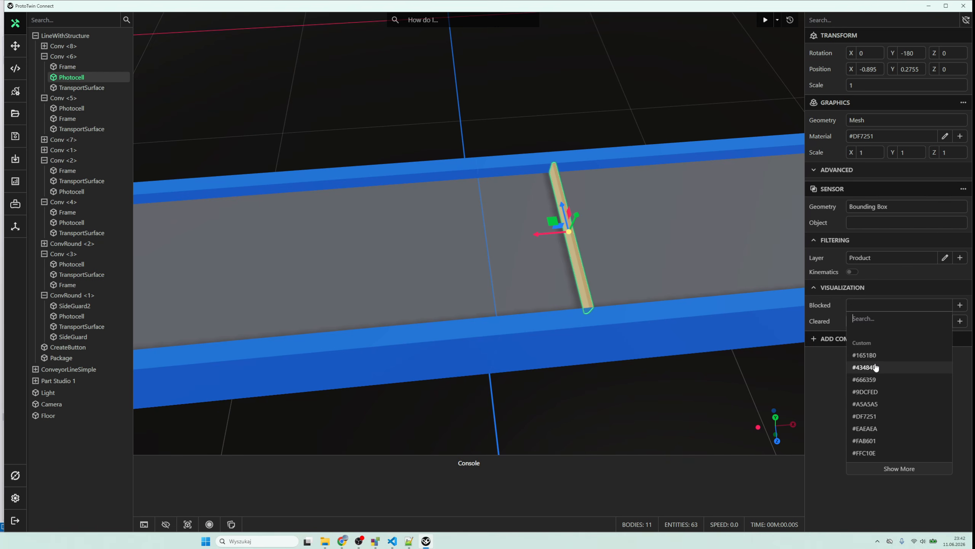
pyautogui.write('b')
pyautogui.click(877, 381)
pyautogui.click(875, 322)
pyautogui.write('c')
pyautogui.click(874, 411)
# - Add a Physics component to the Conv <7> TransportSurface with a Kinematic body and the Conv layer
pyautogui.click(445, 243)
pyautogui.click(863, 191)
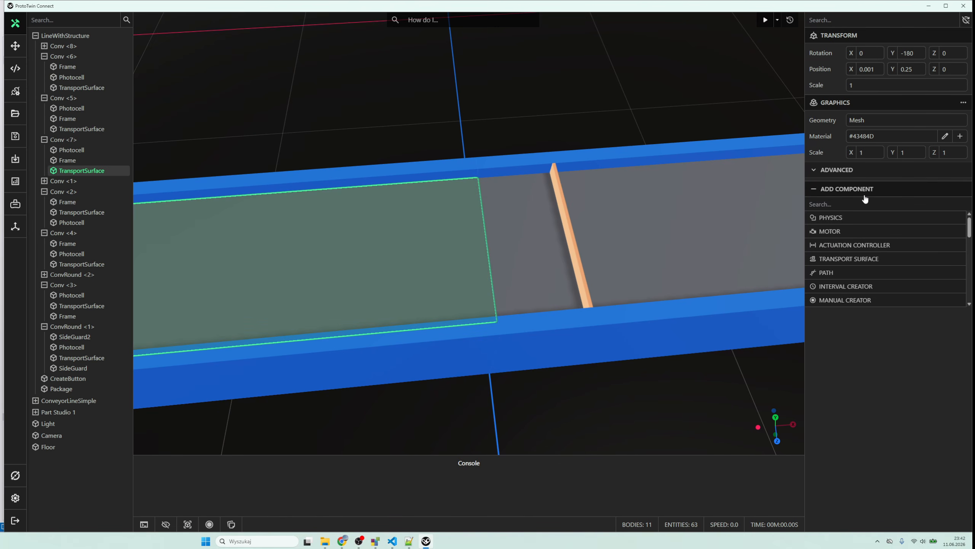
pyautogui.write('p')
pyautogui.click(865, 218)
pyautogui.click(877, 208)
pyautogui.click(881, 244)
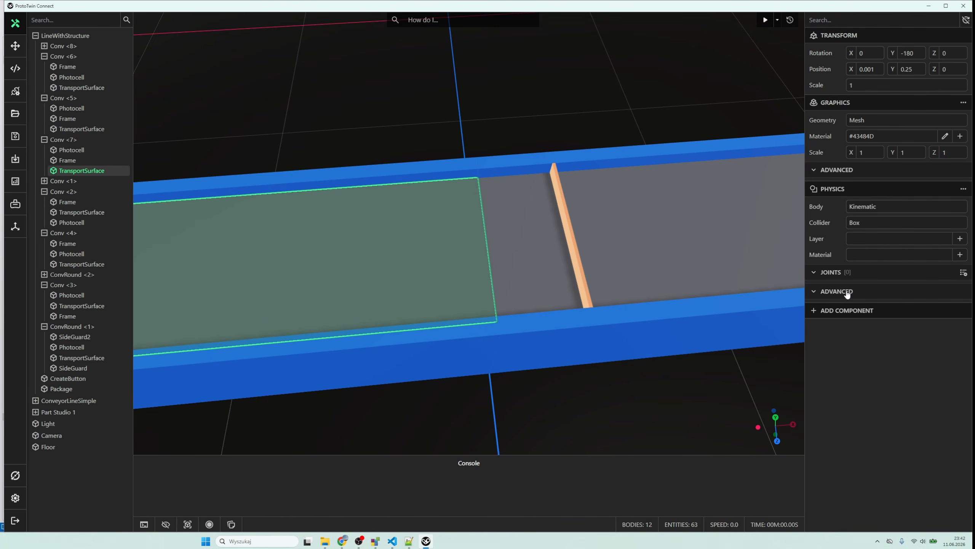
pyautogui.click(865, 239)
pyautogui.click(866, 265)
# - Add a Transport Surface component to the Conv <7> TransportSurface, pick its belt face as the surface and create its motor
pyautogui.click(852, 312)
pyautogui.write('t')
pyautogui.click(864, 343)
pyautogui.click(958, 329)
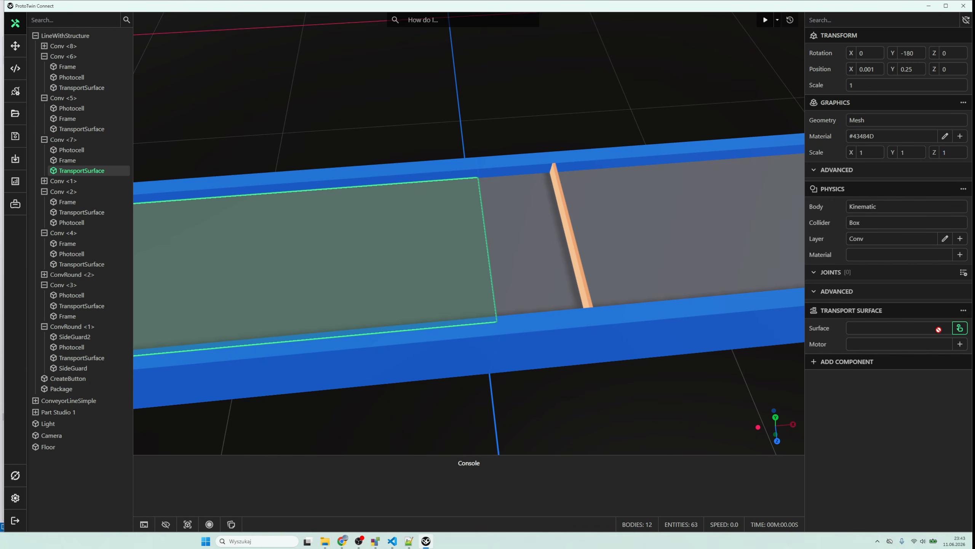
pyautogui.scroll(-10, 468, 233)
pyautogui.click(959, 330)
pyautogui.click(412, 239)
pyautogui.scroll(5, 461, 217)
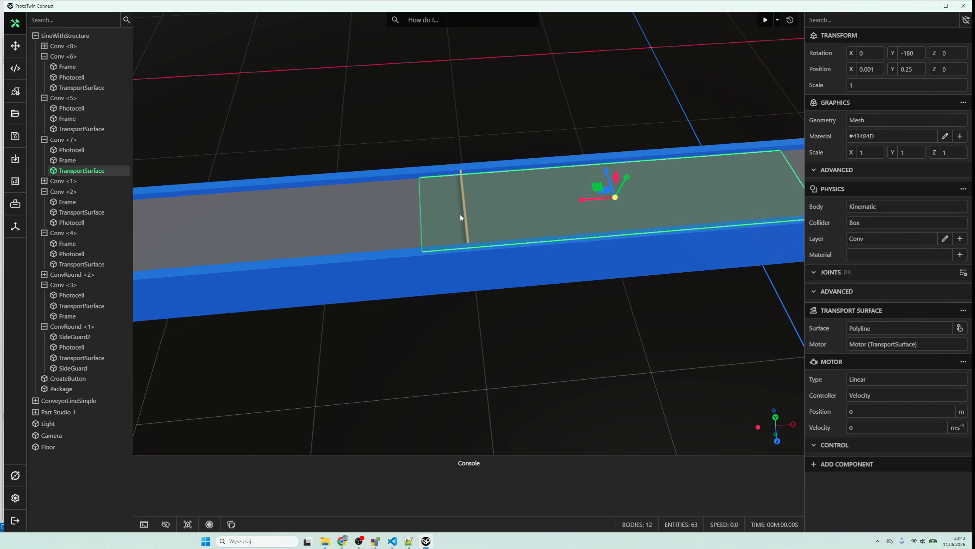
# - Add a Sensor component to the Conv <7> Photocell and filter it to the Product layer
pyautogui.click(476, 154)
pyautogui.click(461, 176)
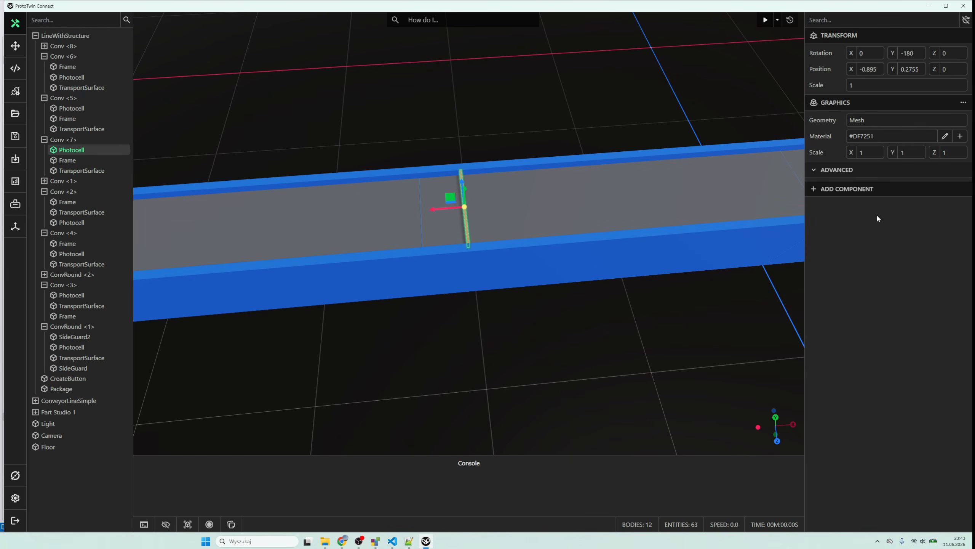
pyautogui.click(863, 190)
pyautogui.click(858, 217)
pyautogui.click(853, 240)
pyautogui.click(864, 258)
pyautogui.click(868, 295)
# - Set the Conv <7> Photocell sensor's blocked material to Block and its cleared material to Clear
pyautogui.click(852, 287)
pyautogui.click(866, 306)
pyautogui.write('b')
pyautogui.click(863, 379)
pyautogui.click(872, 322)
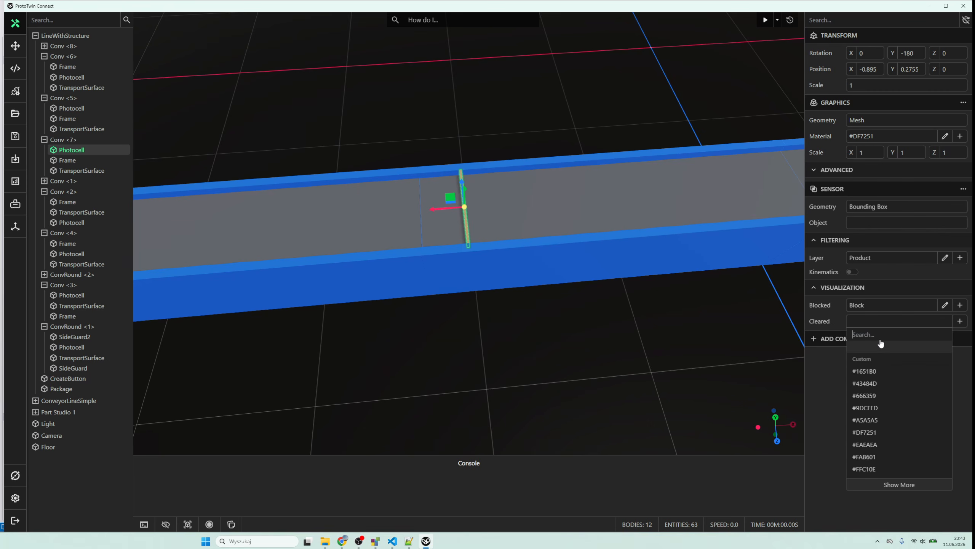
pyautogui.click(866, 380)
# - Add a Physics component with a Kinematic body to the Conv <8> TransportSurface
pyautogui.scroll(-5, 410, 306)
pyautogui.click(415, 238)
pyautogui.click(870, 190)
pyautogui.click(875, 217)
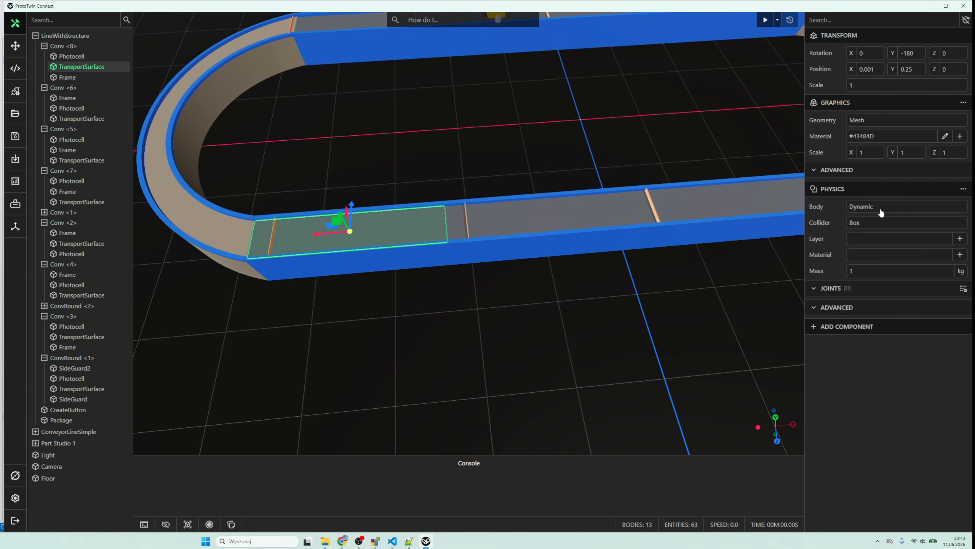
pyautogui.click(879, 209)
pyautogui.click(877, 234)
# - Add a Transport Surface component to the Conv <8> TransportSurface, pick its belt face as the surface and create its motor
pyautogui.click(861, 310)
pyautogui.click(865, 366)
pyautogui.click(961, 328)
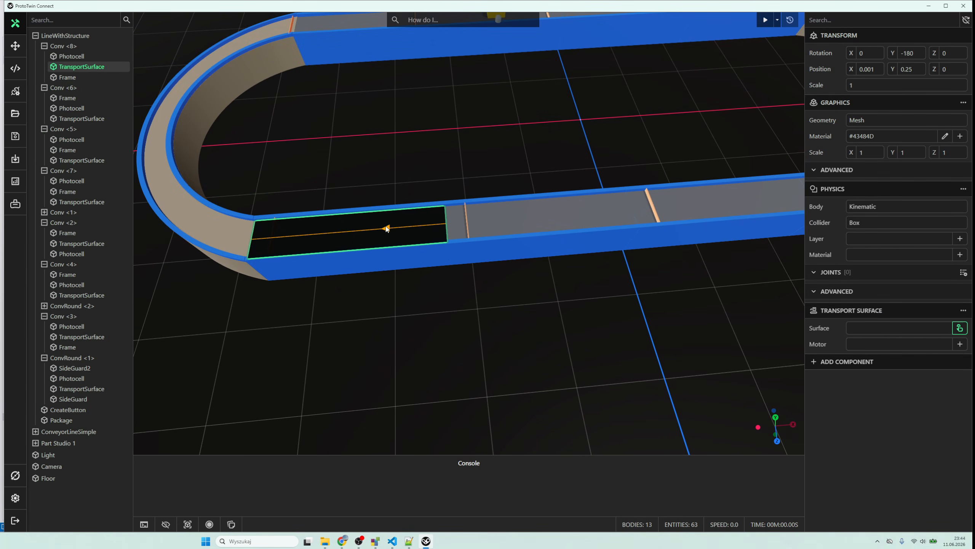
pyautogui.click(390, 229)
pyautogui.click(960, 345)
# - Add a Sensor to the Conv <8> Photocell, filtered to the Product layer, with blocked material Block and cleared material Clear
pyautogui.click(274, 229)
pyautogui.click(274, 230)
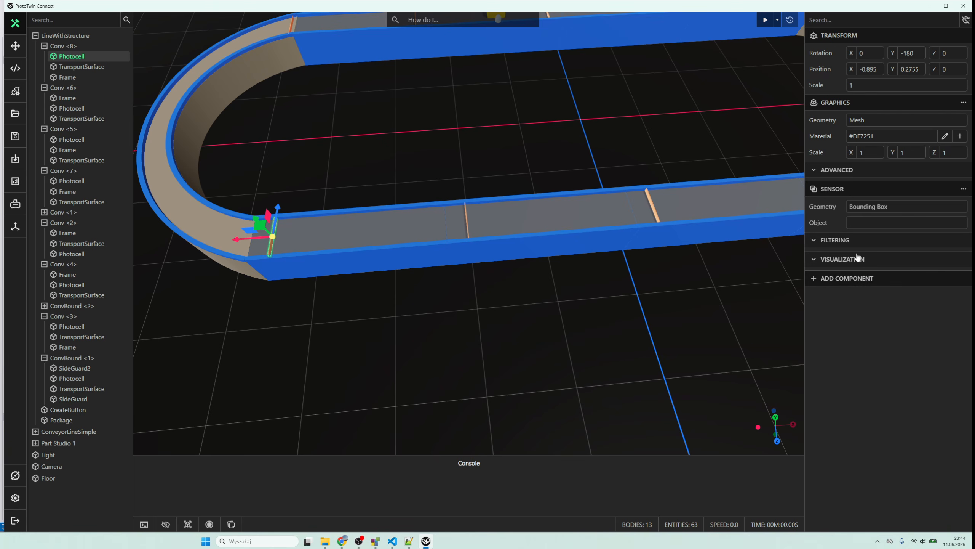
pyautogui.click(856, 240)
pyautogui.click(844, 287)
pyautogui.click(891, 305)
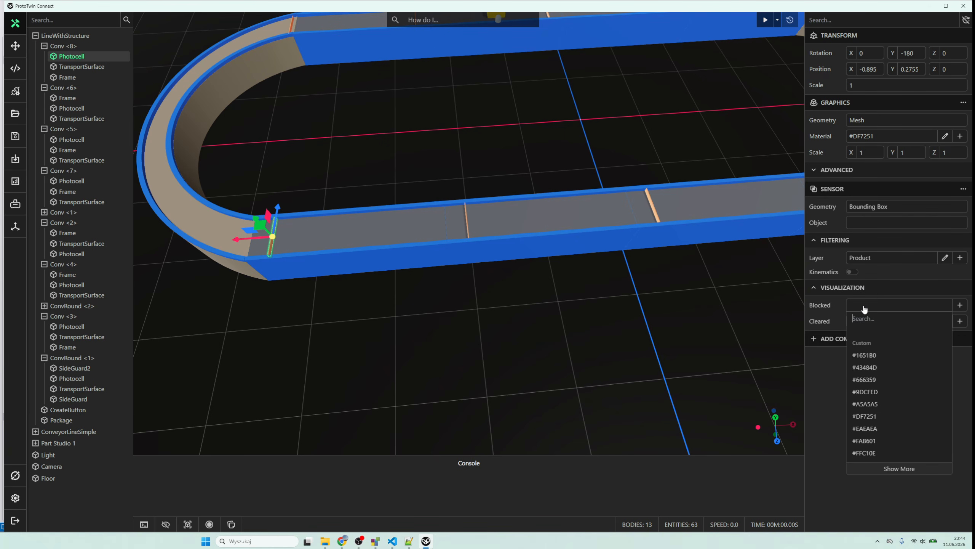
pyautogui.click(875, 372)
pyautogui.click(866, 321)
pyautogui.click(869, 390)
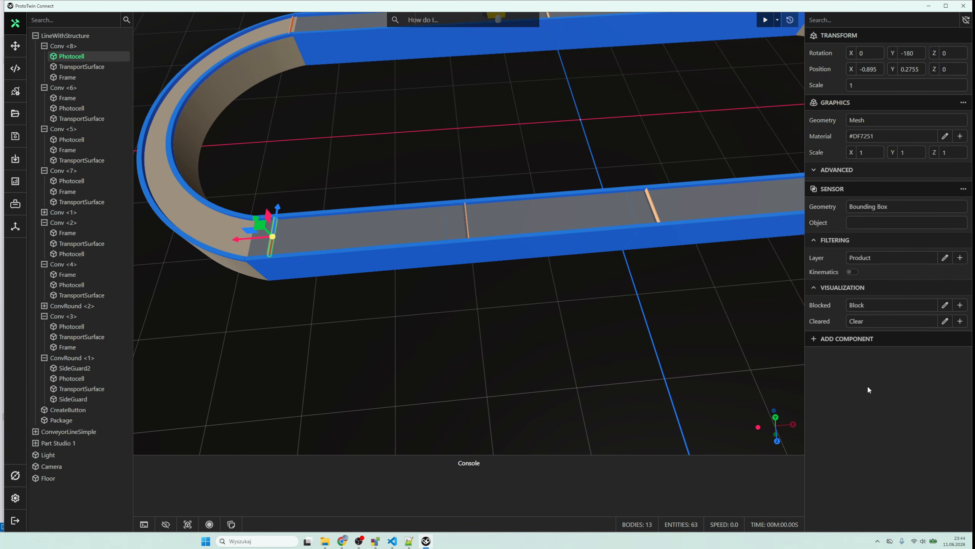
# - Add a Physics component to the ConvRound <2> TransportSurface with a Kinematic body, Convex collider and the Conv layer
pyautogui.click(298, 237)
pyautogui.click(231, 235)
pyautogui.click(863, 194)
pyautogui.click(864, 208)
pyautogui.click(871, 207)
pyautogui.click(872, 243)
pyautogui.click(876, 239)
pyautogui.click(880, 262)
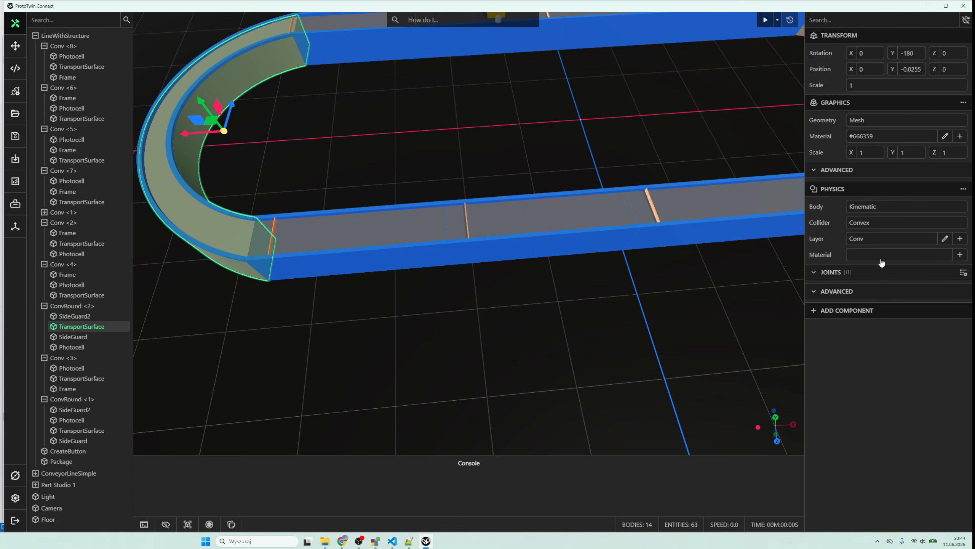
# - Add a Transport Surface component to the ConvRound <2> TransportSurface, pick its curved belt face as the surface and create its motor
pyautogui.click(846, 310)
pyautogui.click(860, 340)
pyautogui.click(961, 328)
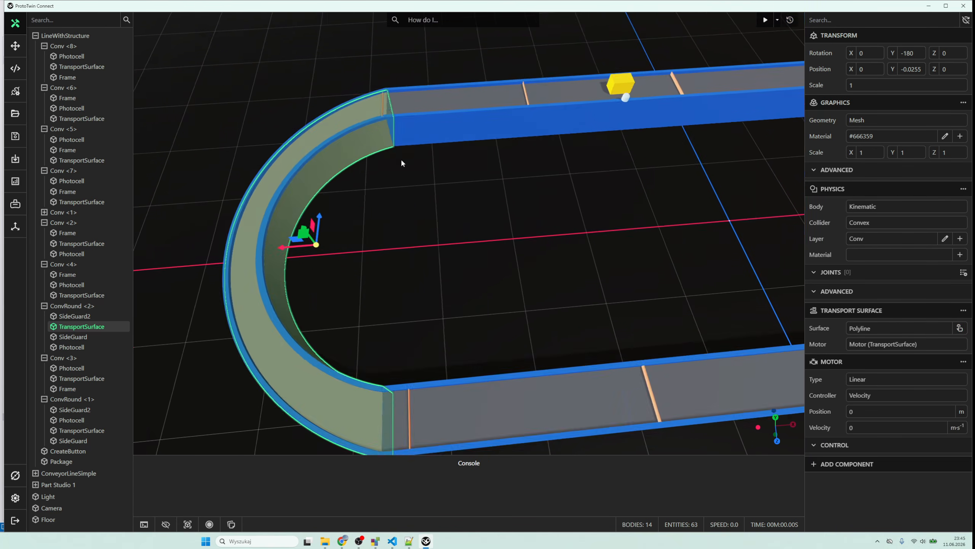
# - Add a Sensor component to the ConvRound <2> Photocell and filter it to the Product layer
pyautogui.doubleClick(71, 347)
pyautogui.click(847, 187)
pyautogui.click(850, 260)
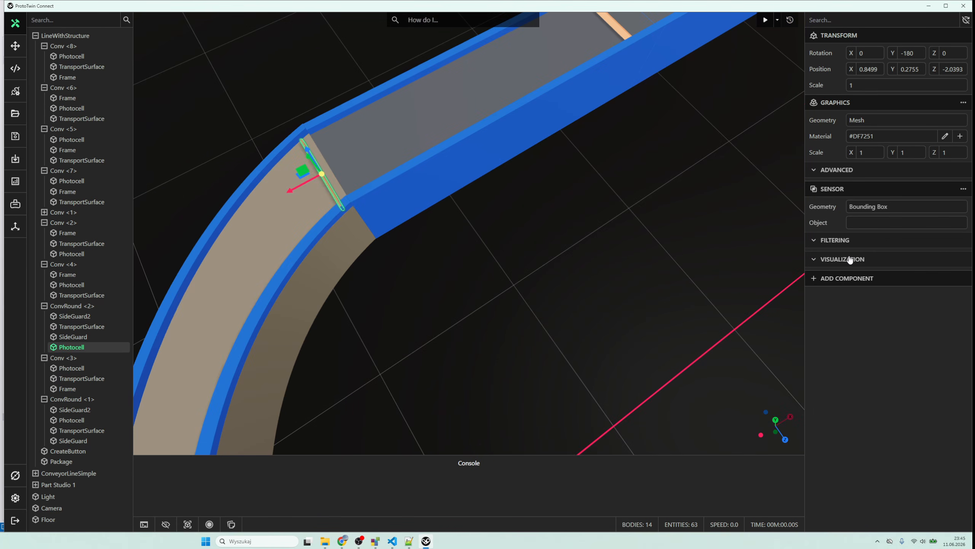
pyautogui.click(850, 242)
pyautogui.click(855, 258)
pyautogui.click(866, 296)
# - Set the ConvRound <2> Photocell sensor's blocked material to Block and its cleared material to Clear
pyautogui.click(866, 289)
pyautogui.click(867, 305)
pyautogui.click(873, 370)
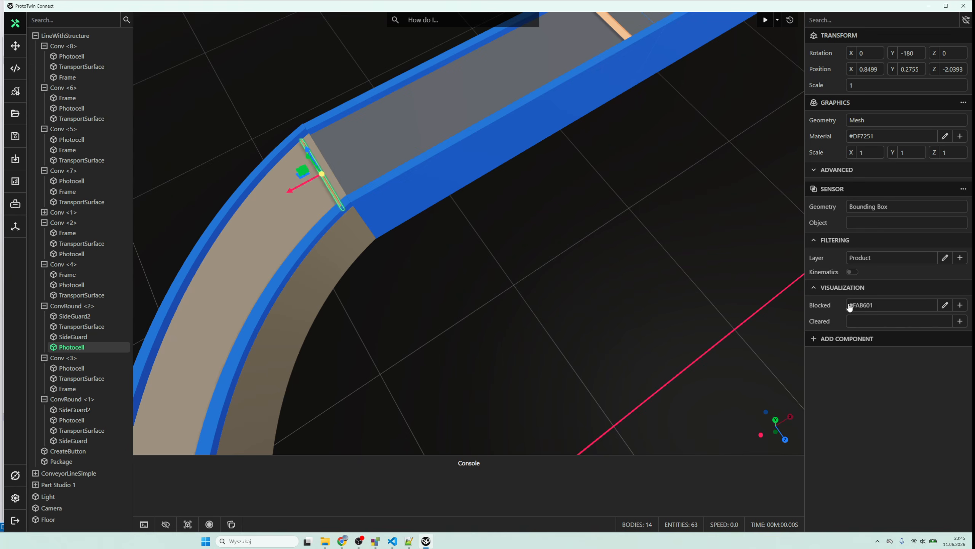
pyautogui.click(922, 306)
pyautogui.click(875, 380)
pyautogui.click(875, 322)
pyautogui.click(874, 406)
# - Check the Conv <1> TransportSurface's physics settings and set the Conv <3> TransportSurface's body to Kinematic
pyautogui.click(406, 218)
pyautogui.click(408, 153)
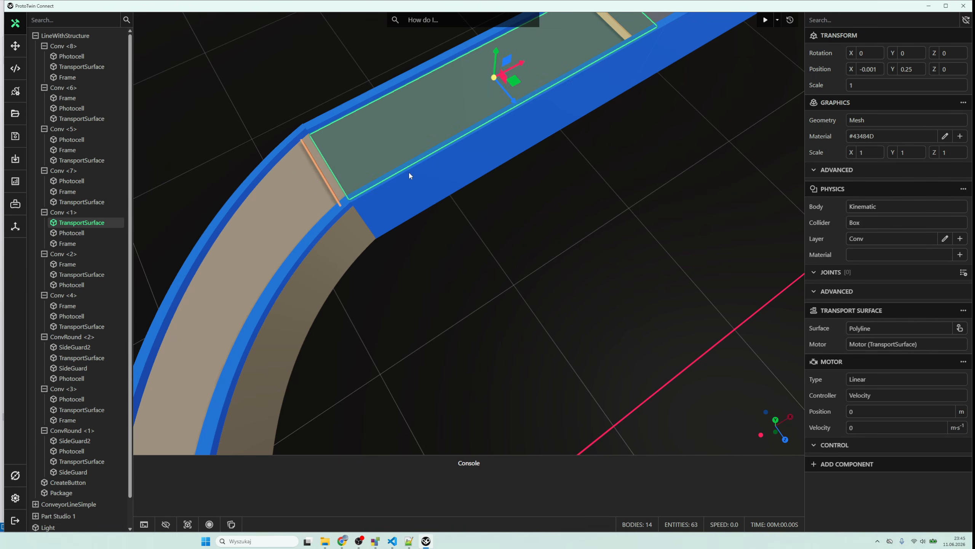
pyautogui.scroll(-6, 558, 238)
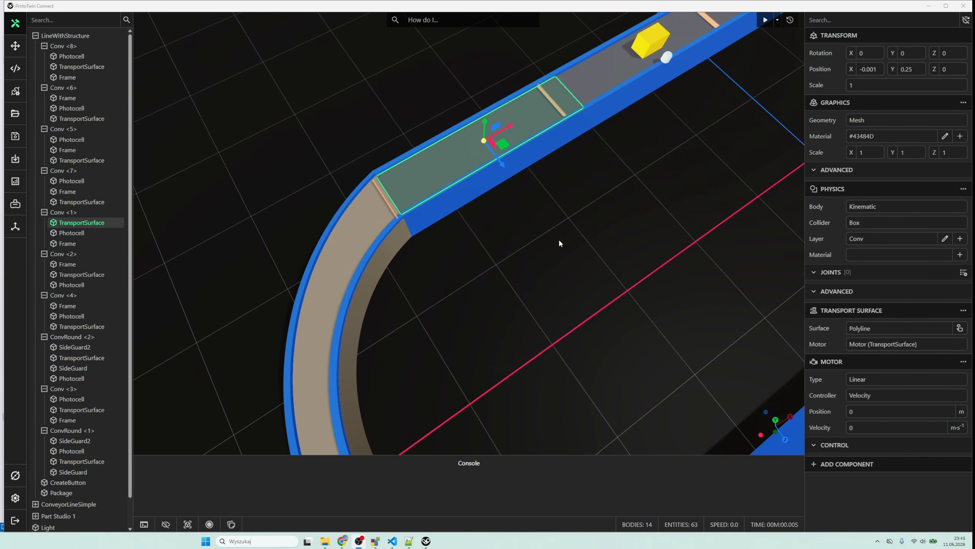
pyautogui.click(526, 157)
pyautogui.click(640, 146)
pyautogui.click(864, 209)
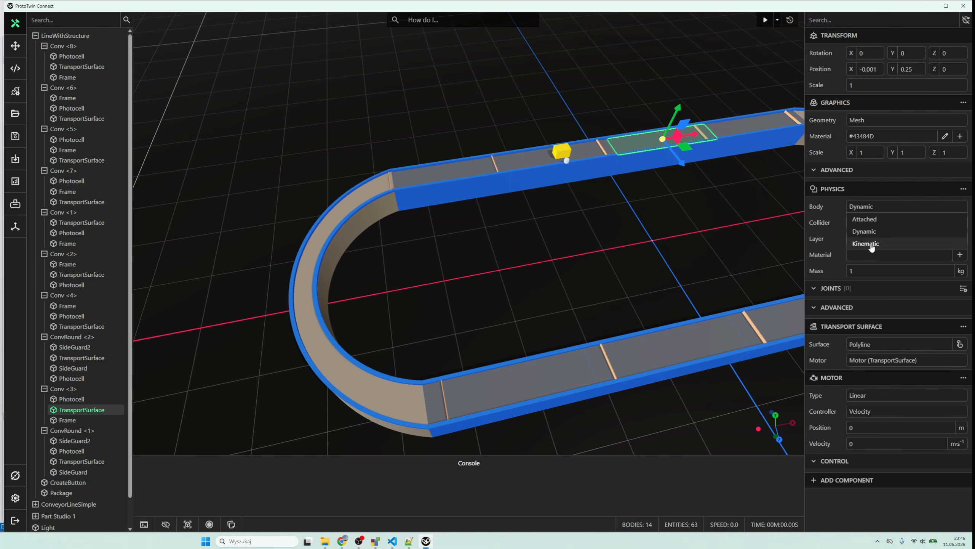
pyautogui.click(871, 245)
# - Set the physics bodies of the Conv <4> and ConvRound <1> TransportSurfaces to Kinematic
pyautogui.moveTo(745, 129); pyautogui.dragTo(616, 158)
pyautogui.click(619, 156)
pyautogui.click(866, 208)
pyautogui.click(868, 244)
pyautogui.click(721, 146)
pyautogui.click(866, 208)
pyautogui.click(868, 244)
# - Assign the Conv <6> and Conv <5> TransportSurfaces to the Conv physics layer
pyautogui.moveTo(598, 234); pyautogui.dragTo(493, 190)
pyautogui.click(634, 265)
pyautogui.click(500, 293)
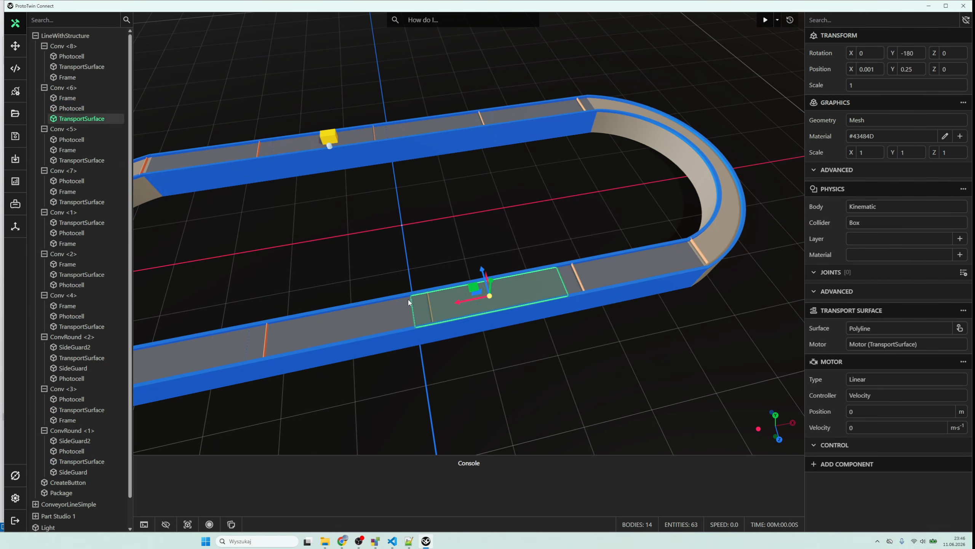
pyautogui.click(415, 313)
pyautogui.click(469, 301)
pyautogui.click(860, 243)
pyautogui.click(857, 264)
pyautogui.click(633, 265)
pyautogui.click(866, 244)
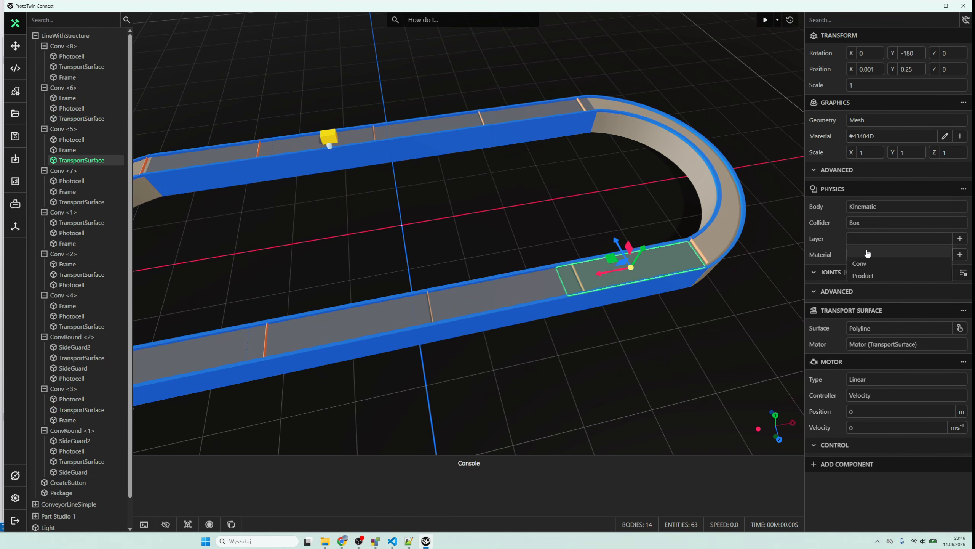
pyautogui.click(866, 264)
# - Assign the Conv <4> TransportSurface to the Conv layer and check the layers of ConvRound <1>, Conv <3> and Conv <7>
pyautogui.click(729, 204)
pyautogui.click(879, 244)
pyautogui.click(562, 108)
pyautogui.click(872, 241)
pyautogui.click(872, 271)
pyautogui.click(438, 124)
pyautogui.click(333, 329)
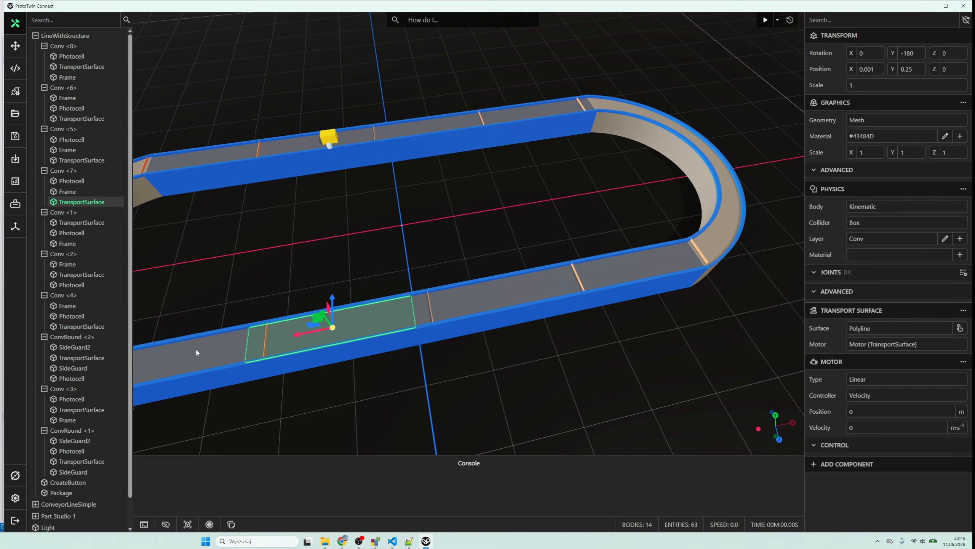
# - Assign the Conv <8> TransportSurface to the Conv layer and check the layer of the Conv <1> TransportSurface
pyautogui.moveTo(196, 353); pyautogui.dragTo(443, 264)
pyautogui.click(443, 263)
pyautogui.click(872, 241)
pyautogui.click(873, 272)
pyautogui.click(314, 285)
pyautogui.click(387, 96)
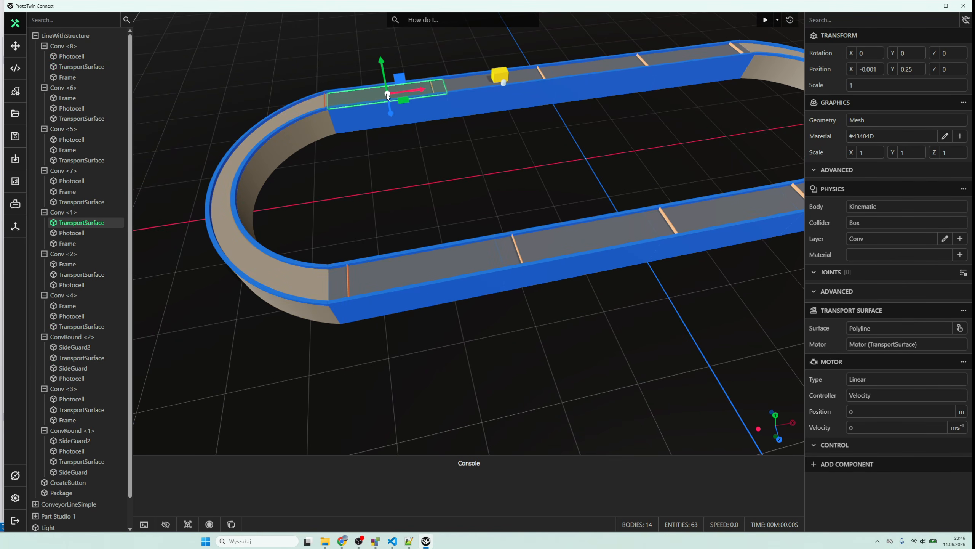
pyautogui.click(445, 134)
# - Add a Physics component to the yellow Package with a Dynamic body and the Product layer
pyautogui.click(503, 75)
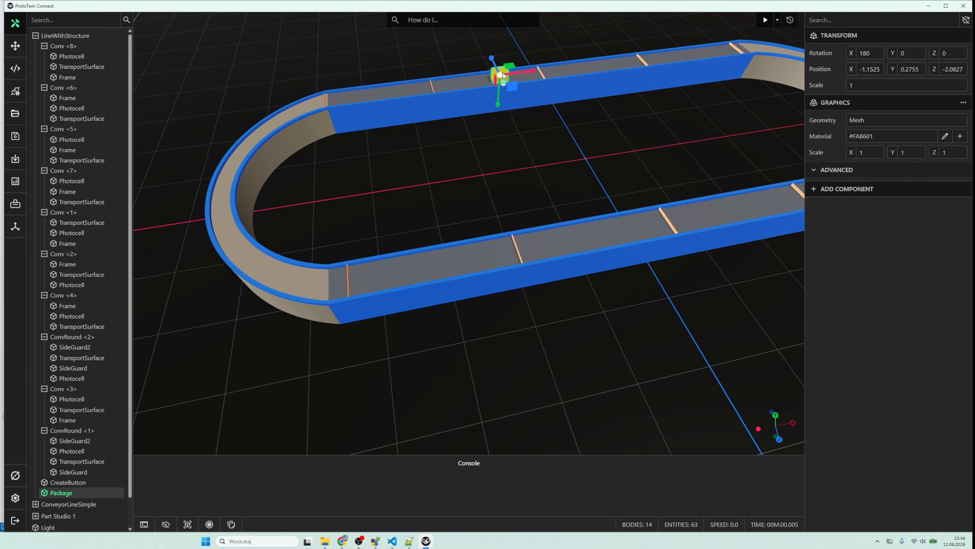
pyautogui.click(860, 194)
pyautogui.click(846, 218)
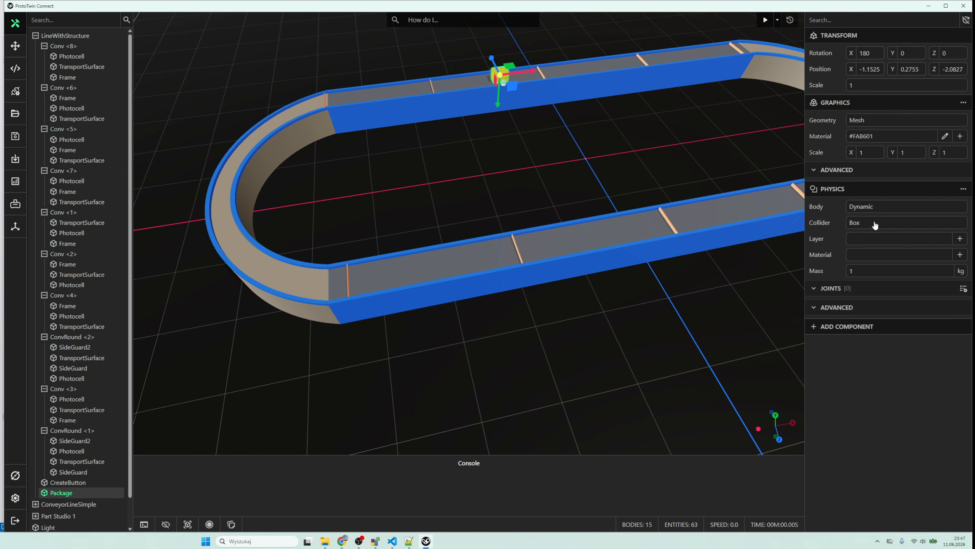
pyautogui.click(868, 243)
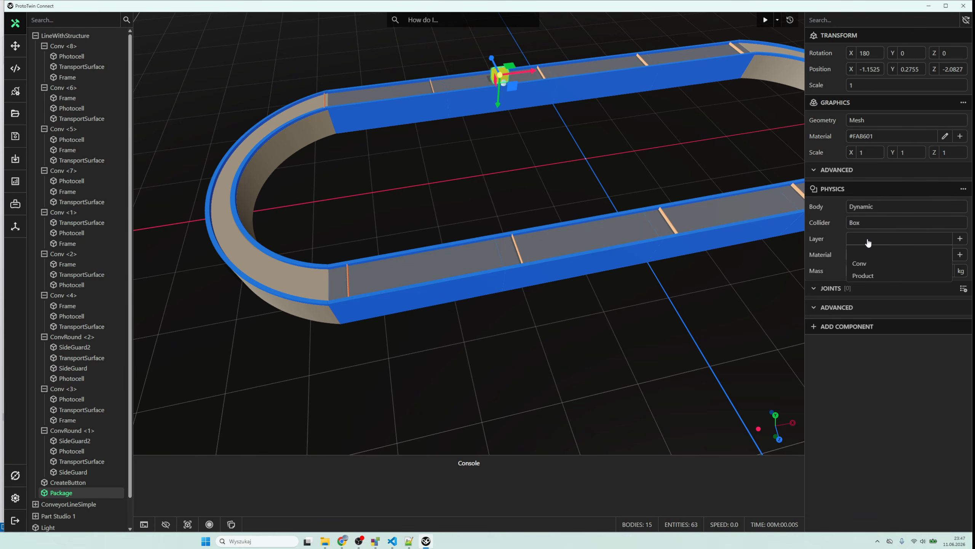
pyautogui.click(864, 276)
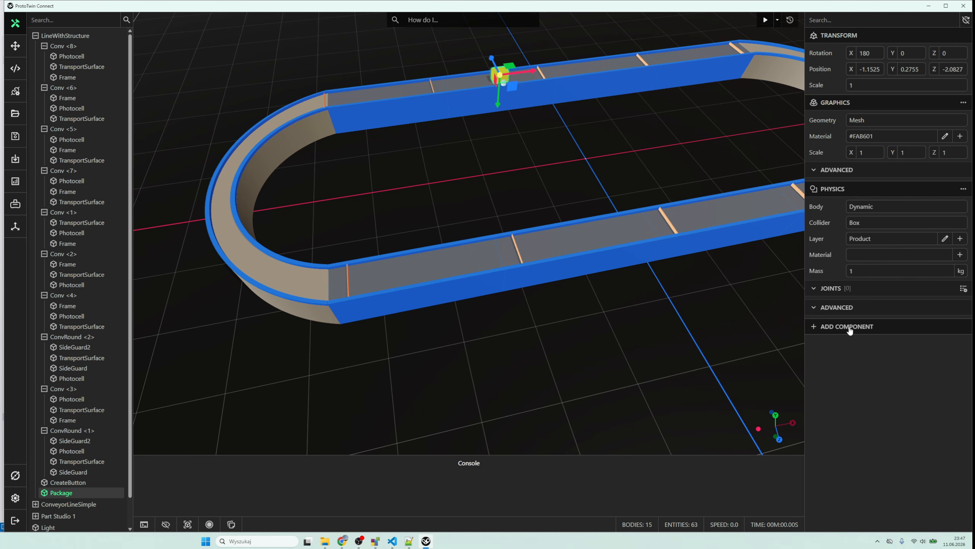
pyautogui.click(492, 160)
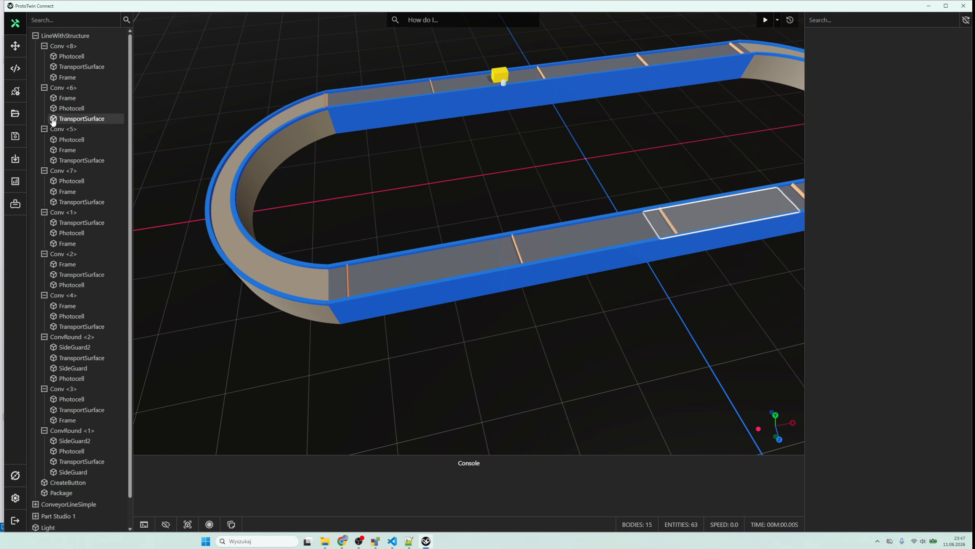
# - Save the model over the existing ConvLoop.ptm file in the temp folder
pyautogui.click(15, 137)
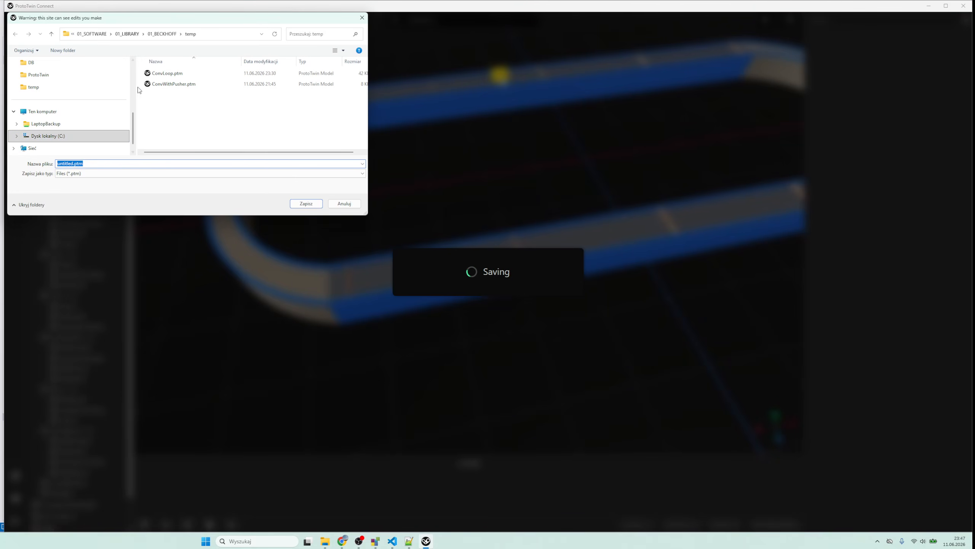
pyautogui.doubleClick(169, 74)
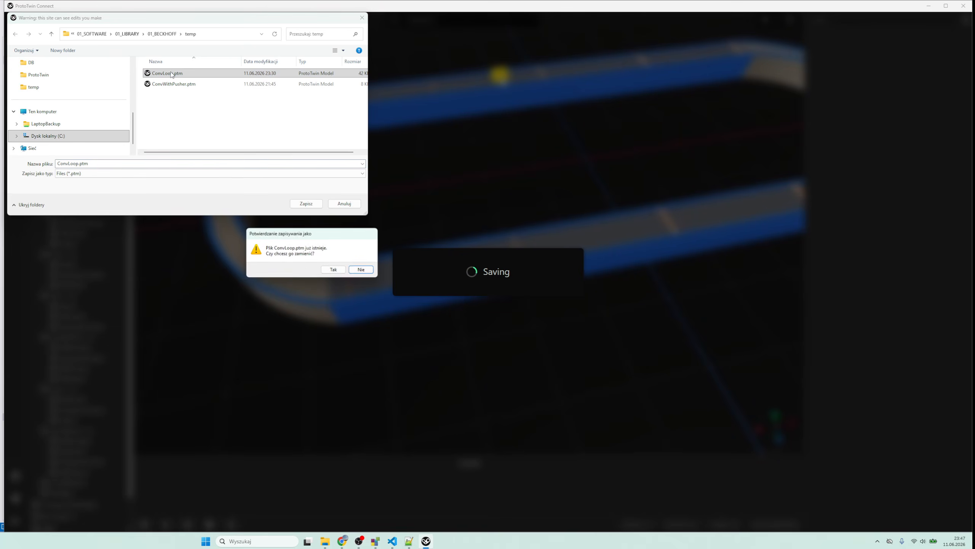
pyautogui.click(333, 269)
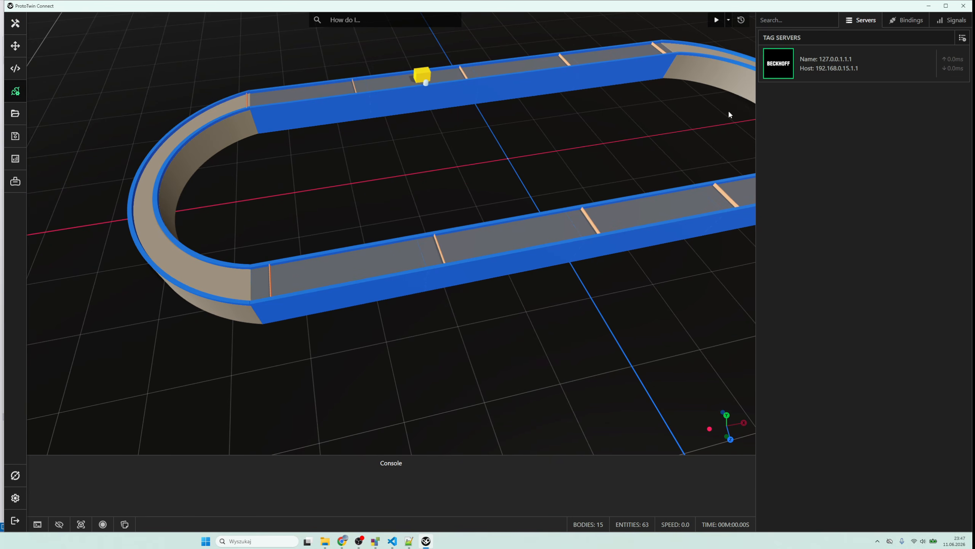
# - Export the tag bindings to a CSV file named bindings.csv in the temp folder
pyautogui.click(899, 22)
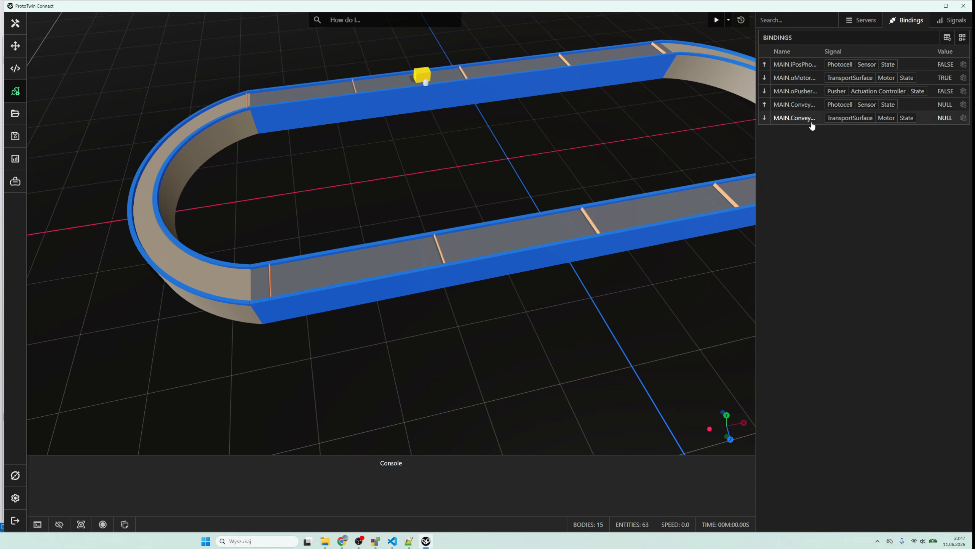
pyautogui.click(945, 38)
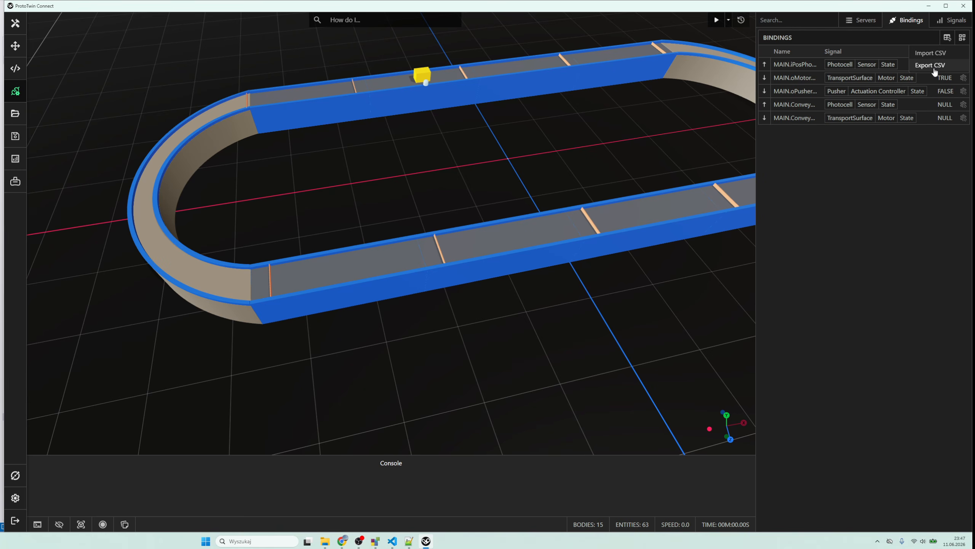
pyautogui.click(931, 65)
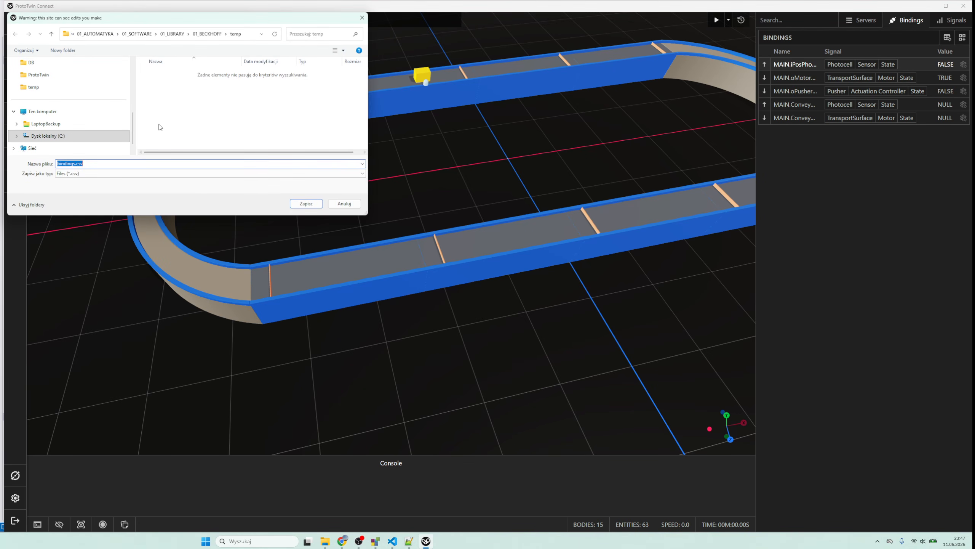
pyautogui.click(305, 203)
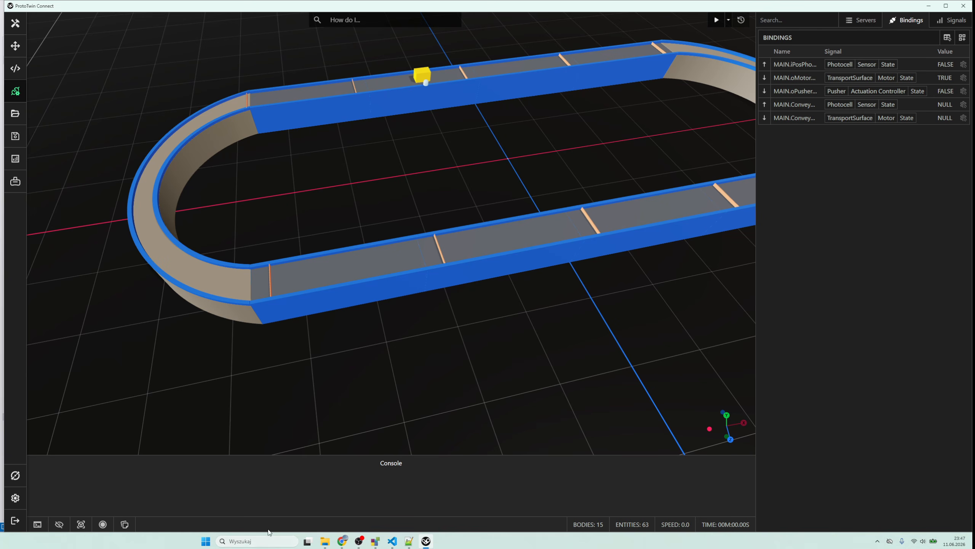
# - Switch to Google Drive and upload bindings.csv from the local temp folder to the Work > Temp folder
pyautogui.click(325, 541)
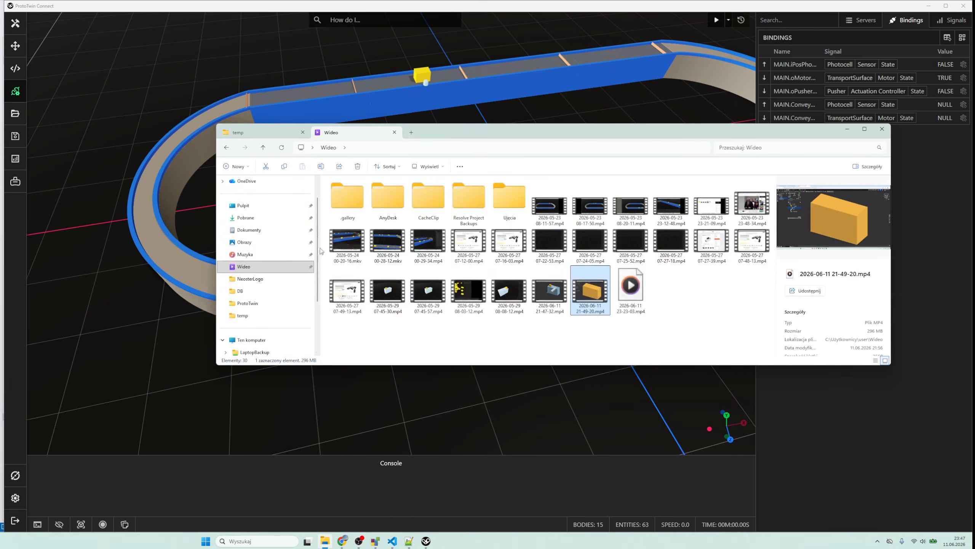
pyautogui.click(395, 132)
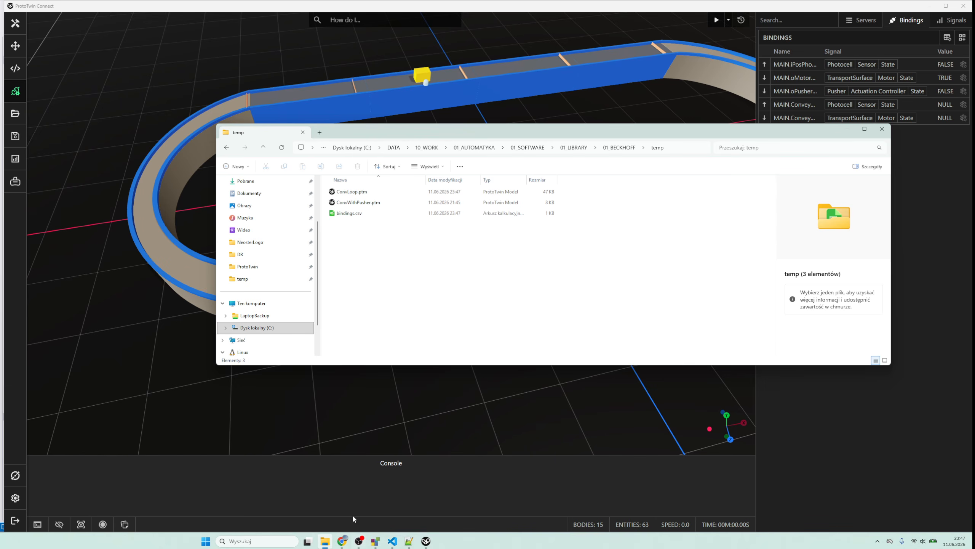
pyautogui.moveTo(344, 535)
pyautogui.click(339, 517)
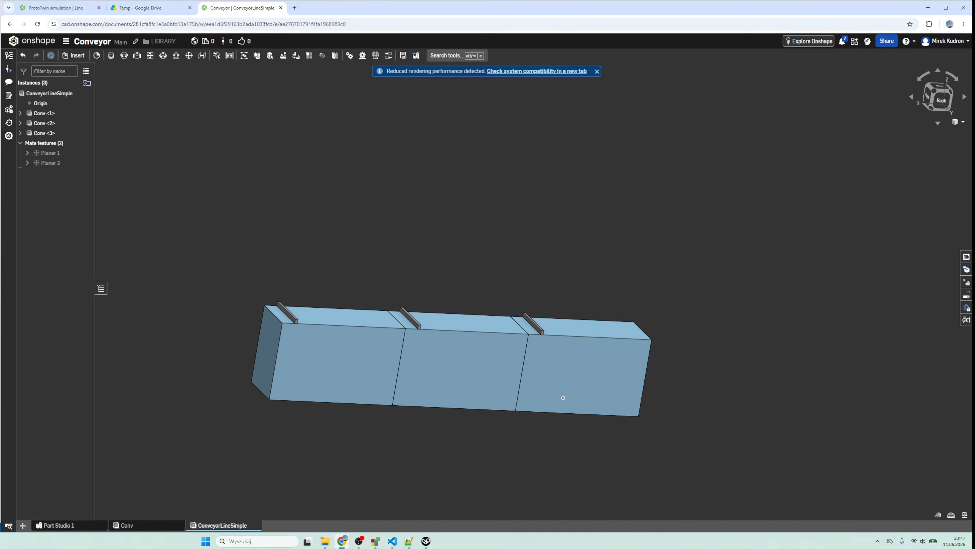
pyautogui.click(325, 541)
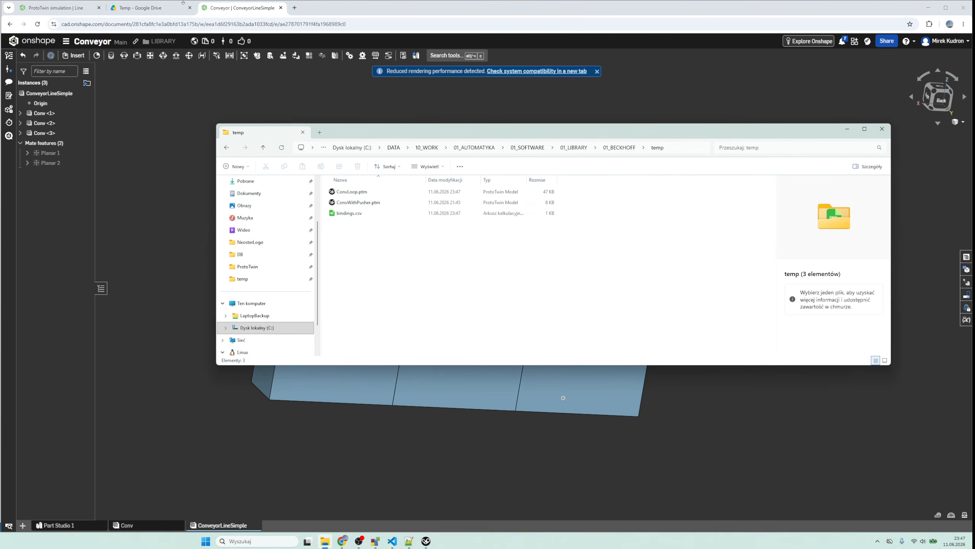
pyautogui.click(145, 9)
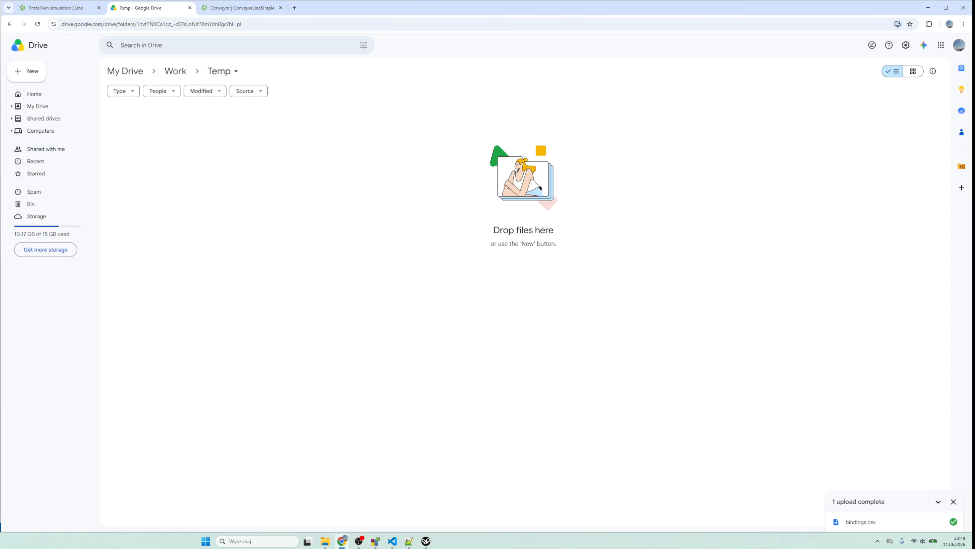
pyautogui.hotkey('alt', 'Tab')
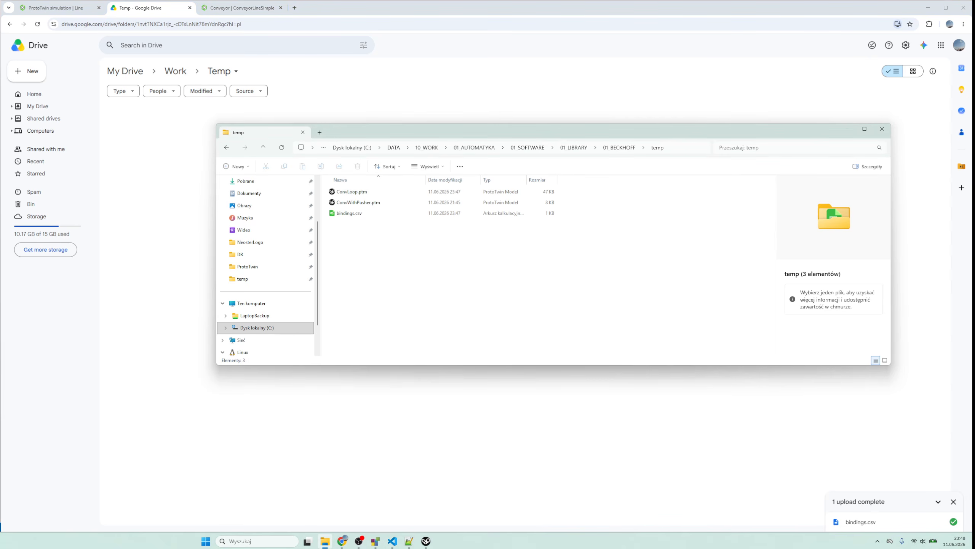
# - Upload bindings.csv again from the local temp folder into the open Temp folder on Google Drive
pyautogui.click(325, 541)
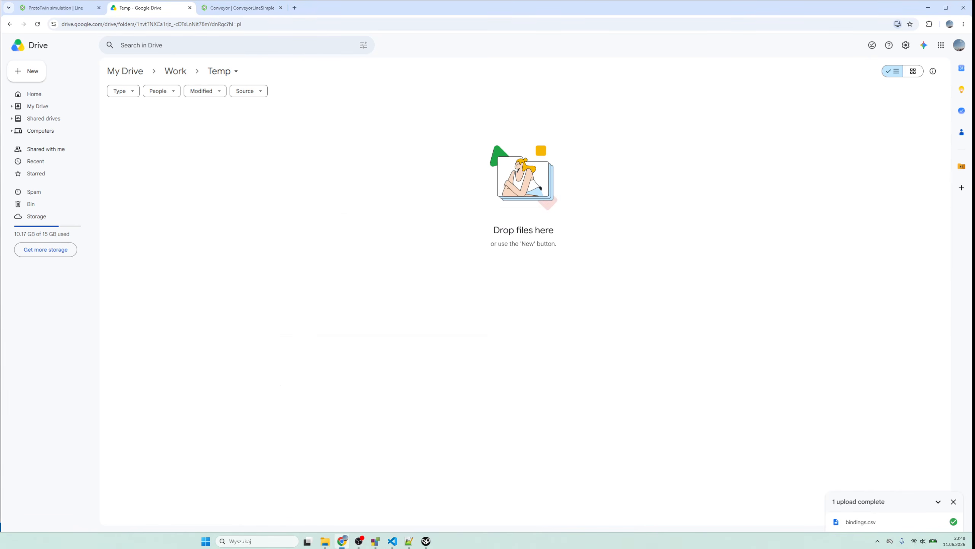
pyautogui.click(325, 541)
pyautogui.moveTo(342, 215); pyautogui.dragTo(175, 213)
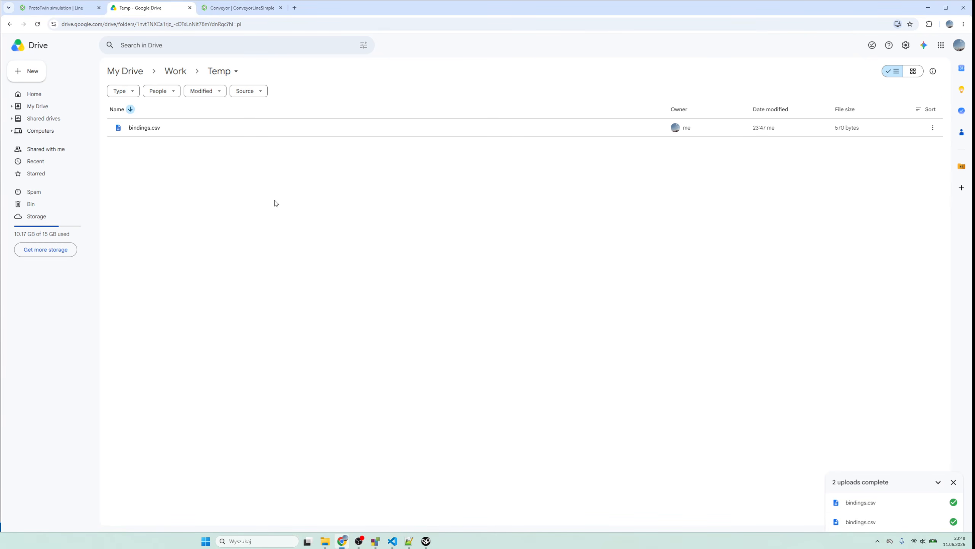
# - Open the uploaded bindings.csv from the Drive Temp folder in Google Sheets
pyautogui.click(151, 132)
pyautogui.doubleClick(150, 131)
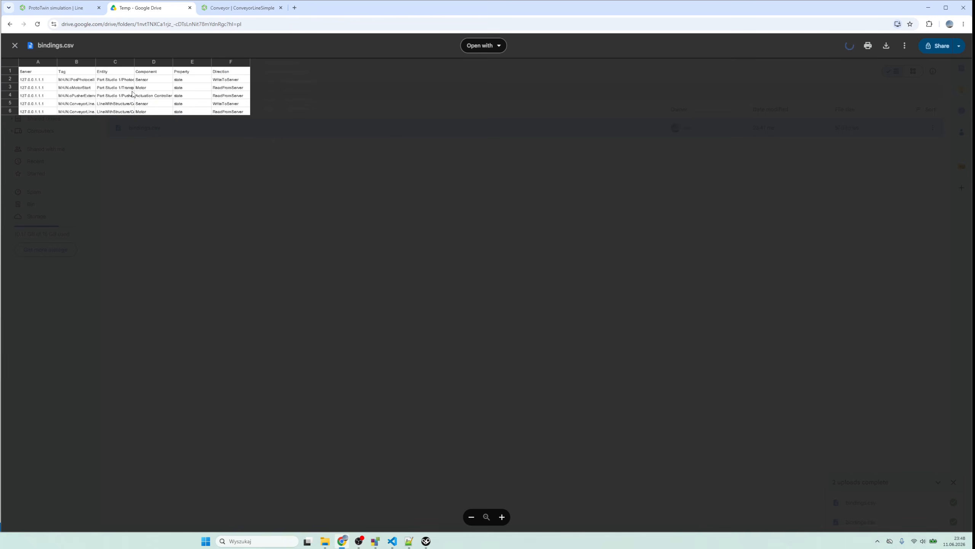
pyautogui.click(474, 45)
pyautogui.click(453, 98)
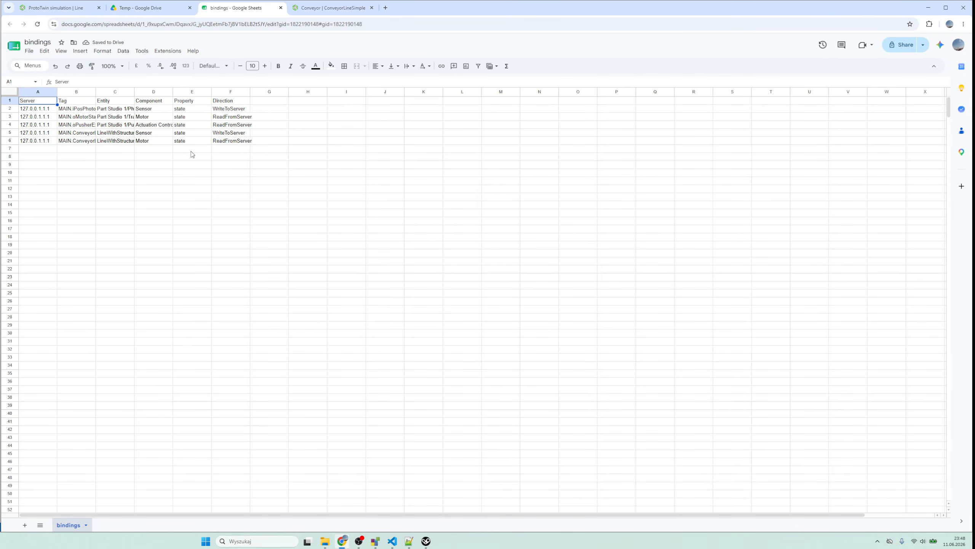
pyautogui.click(154, 205)
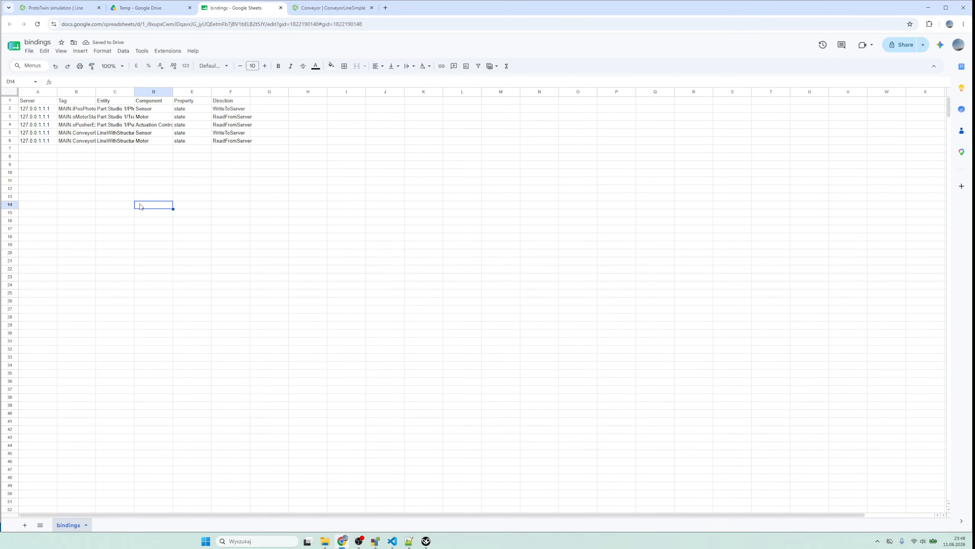
# - Insert one empty column before the Server column, and widen the Tag and Entity columns
pyautogui.rightClick(43, 92)
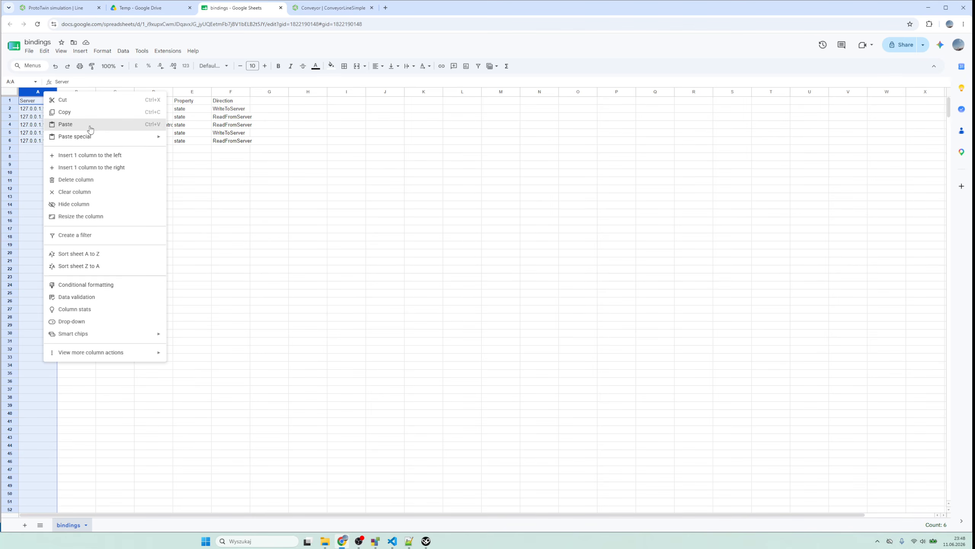
pyautogui.click(88, 155)
pyautogui.click(74, 181)
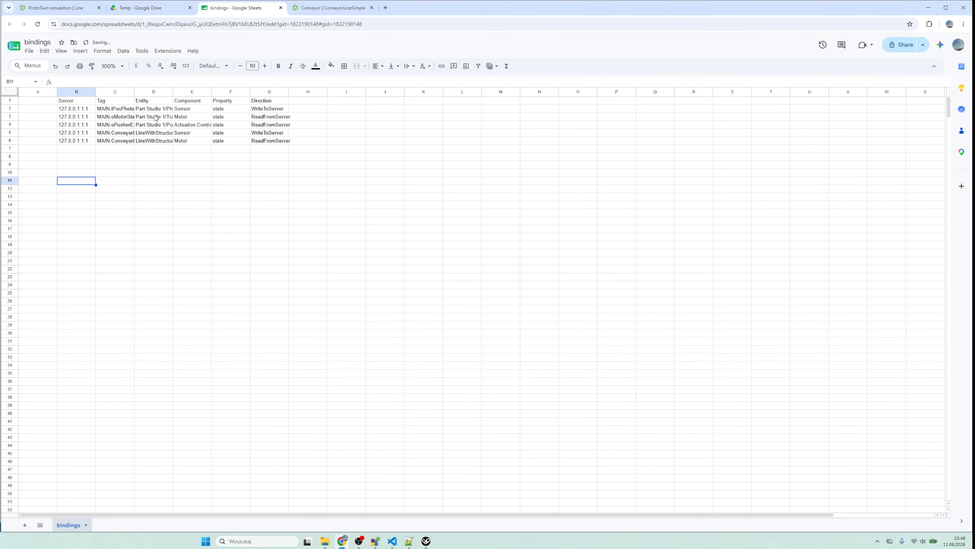
pyautogui.doubleClick(173, 92)
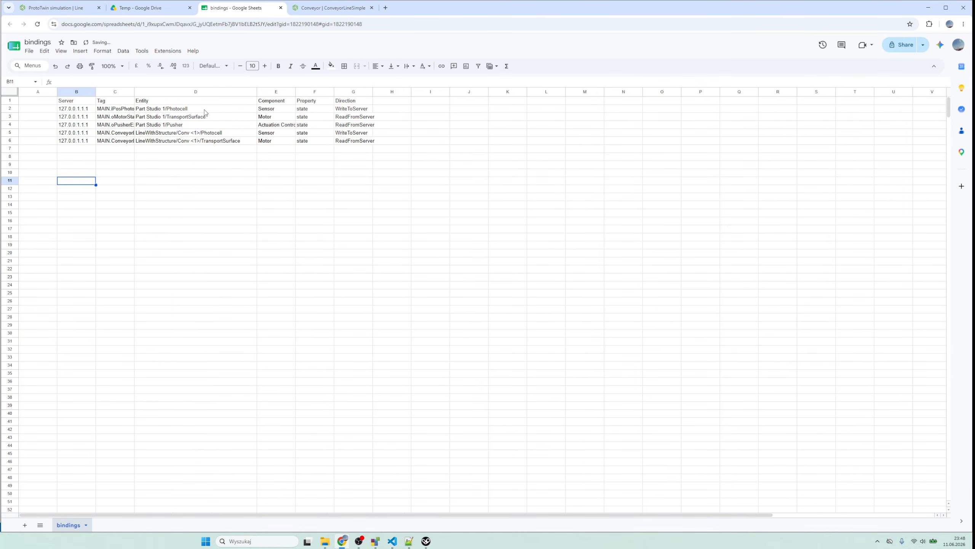
pyautogui.moveTo(134, 92); pyautogui.dragTo(181, 92)
# - Clear the three Part Studio 1 bindings in A2:G4 and widen the Tag column further to fit the full tag names
pyautogui.moveTo(30, 109); pyautogui.dragTo(415, 131)
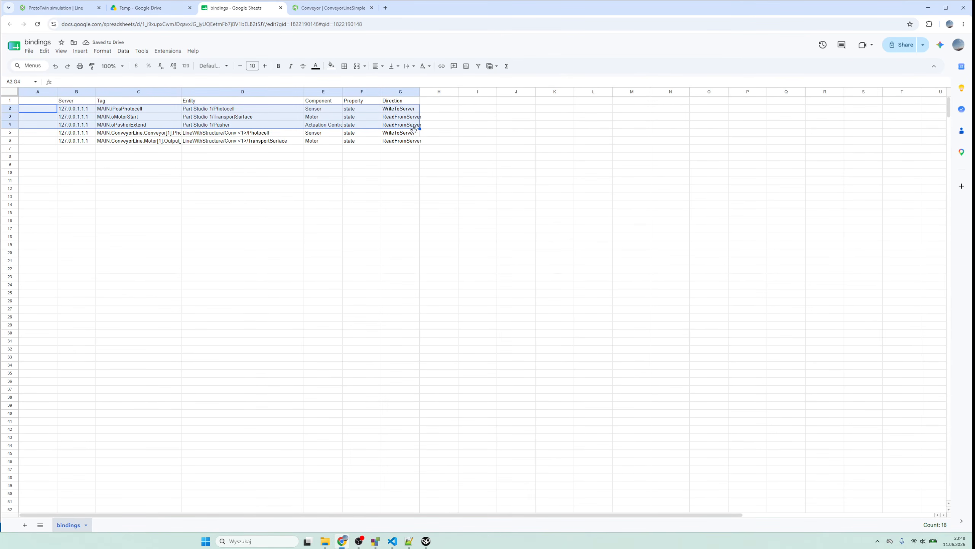
pyautogui.press('Delete')
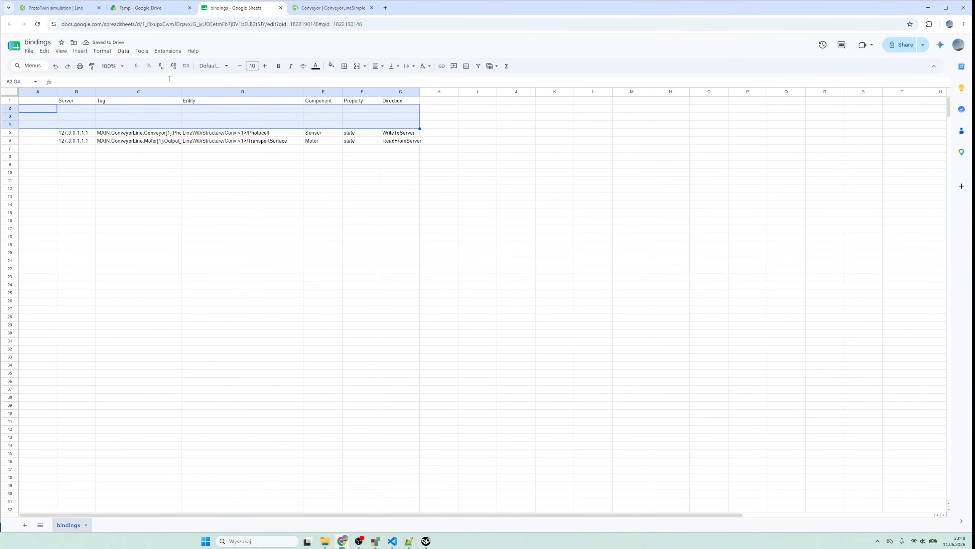
pyautogui.moveTo(182, 93); pyautogui.dragTo(314, 116)
pyautogui.click(245, 173)
# - Delete the emptied rows 2 to 4 so the LineWithStructure bindings directly follow the header
pyautogui.moveTo(9, 124); pyautogui.dragTo(12, 112)
pyautogui.rightClick(11, 111)
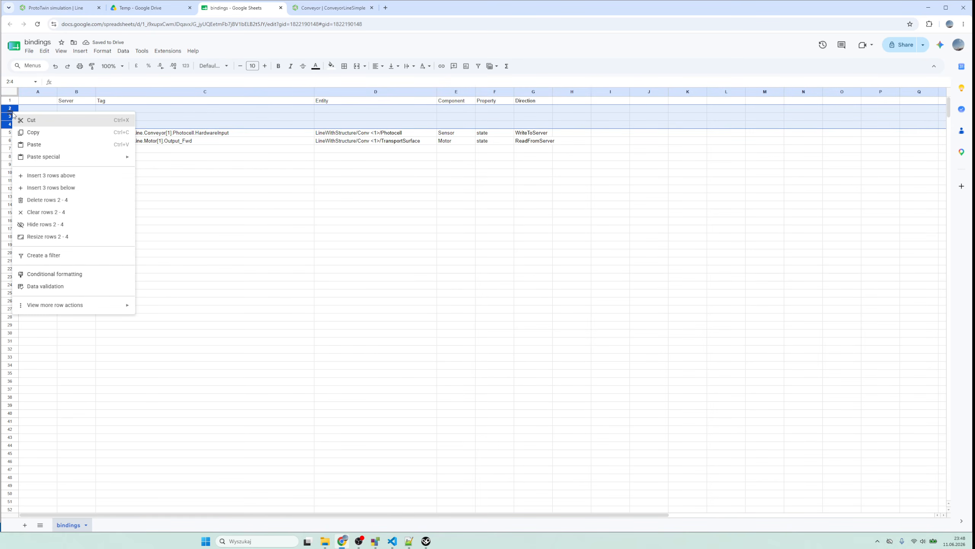
pyautogui.click(44, 203)
pyautogui.click(174, 206)
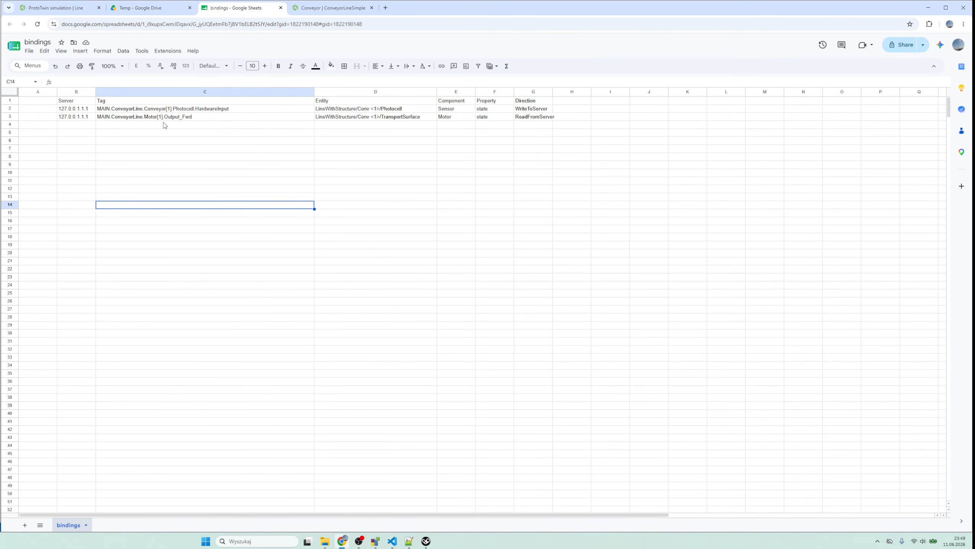
# - Enter the conveyor index 2 in A2 and A3, beside the photocell and motor bindings
pyautogui.click(50, 114)
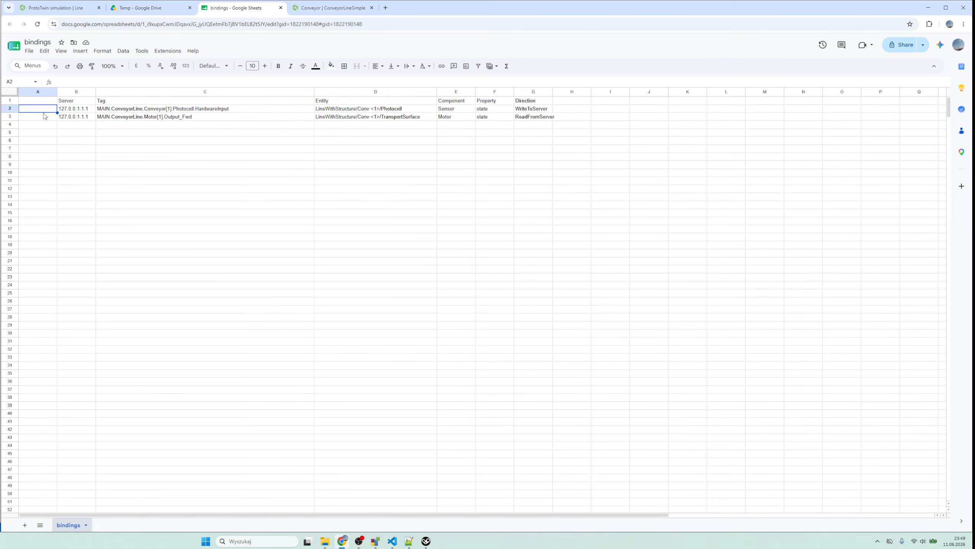
pyautogui.write('2')
pyautogui.press('Return')
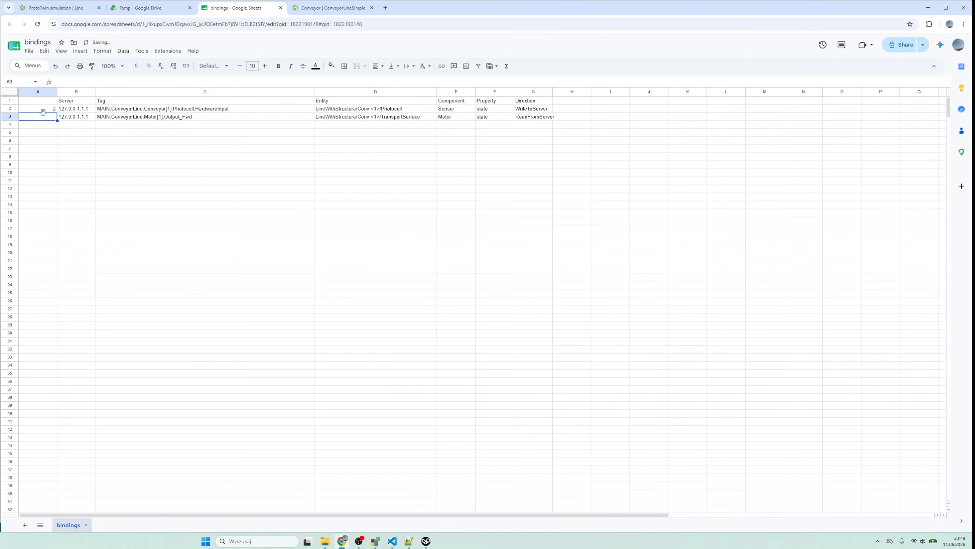
pyautogui.write('2')
pyautogui.press('Return')
# - Convert the photocell tag in C2 to the formula ="MAIN.ConveyorLine.Conveyor["&A2&" ].Photocell.HardwareInput", taking its index from A2
pyautogui.click(104, 109)
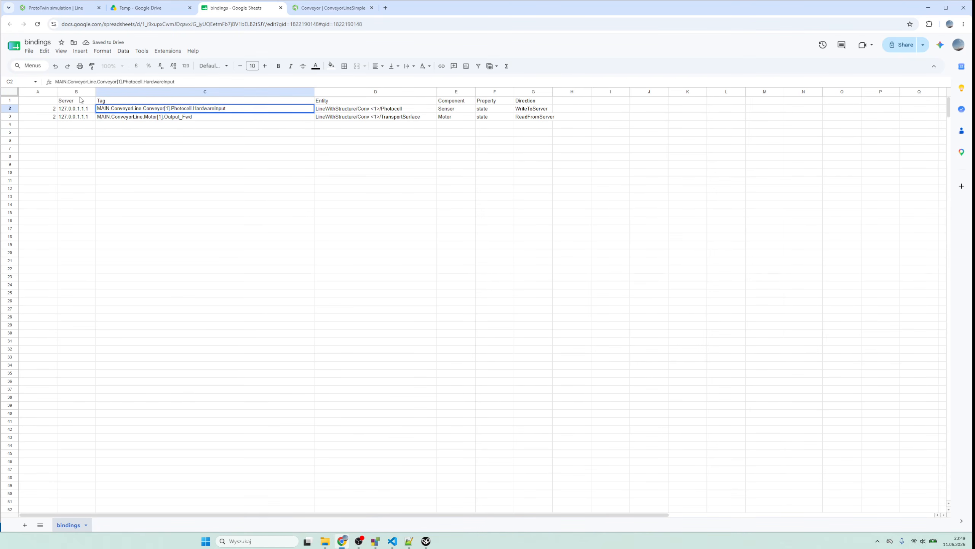
pyautogui.press('F2')
pyautogui.press('Home')
pyautogui.write('=')
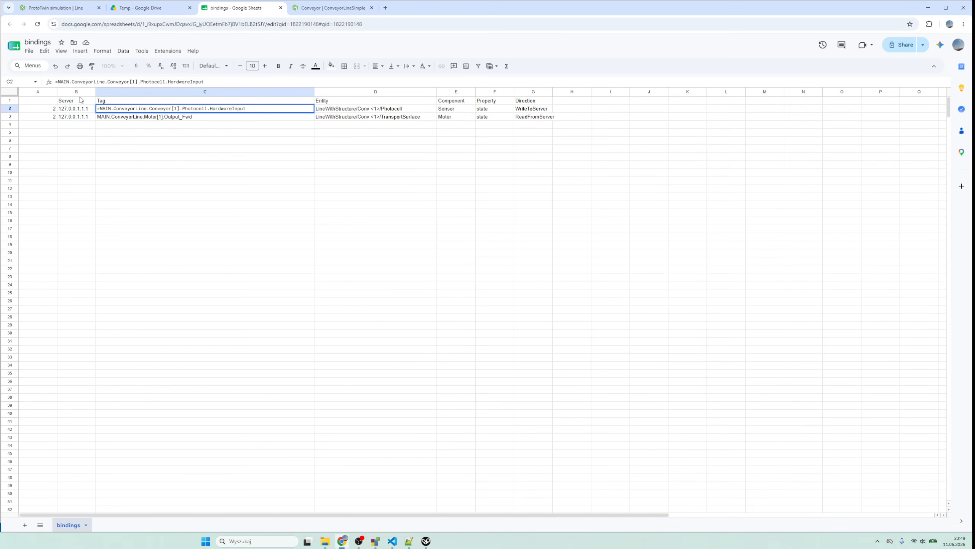
pyautogui.write('"')
pyautogui.press('Right')
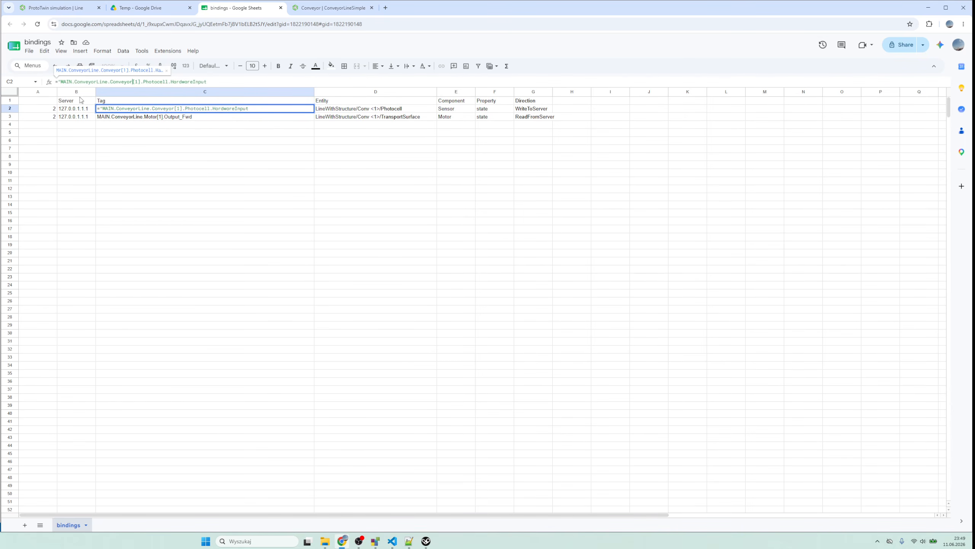
pyautogui.write('"')
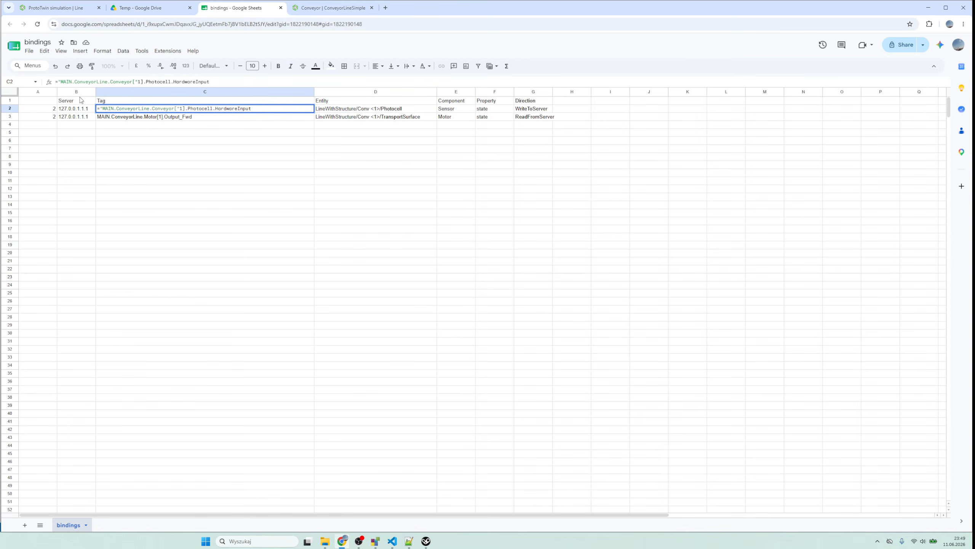
pyautogui.write('%')
pyautogui.press('BackSpace')
pyautogui.write('&')
pyautogui.press('Delete')
pyautogui.click(53, 110)
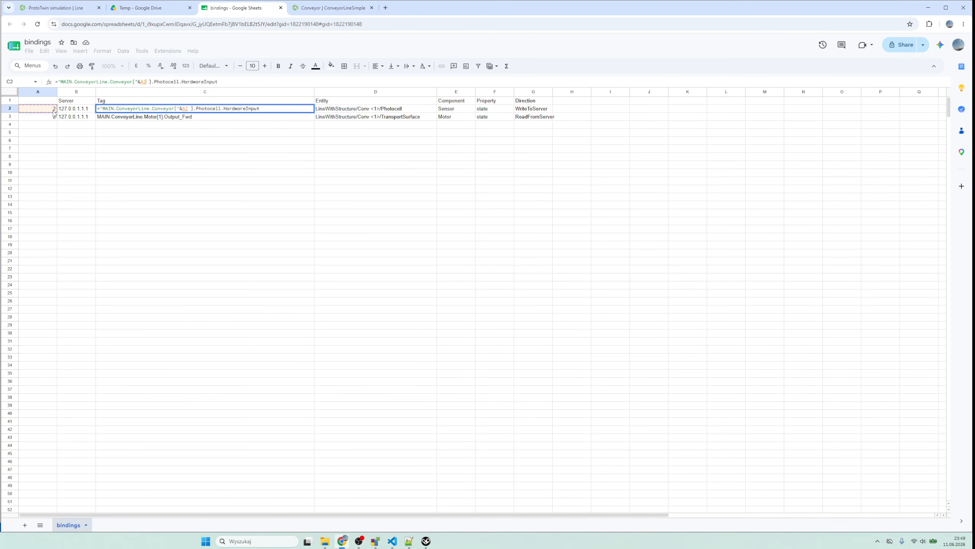
pyautogui.write('&"')
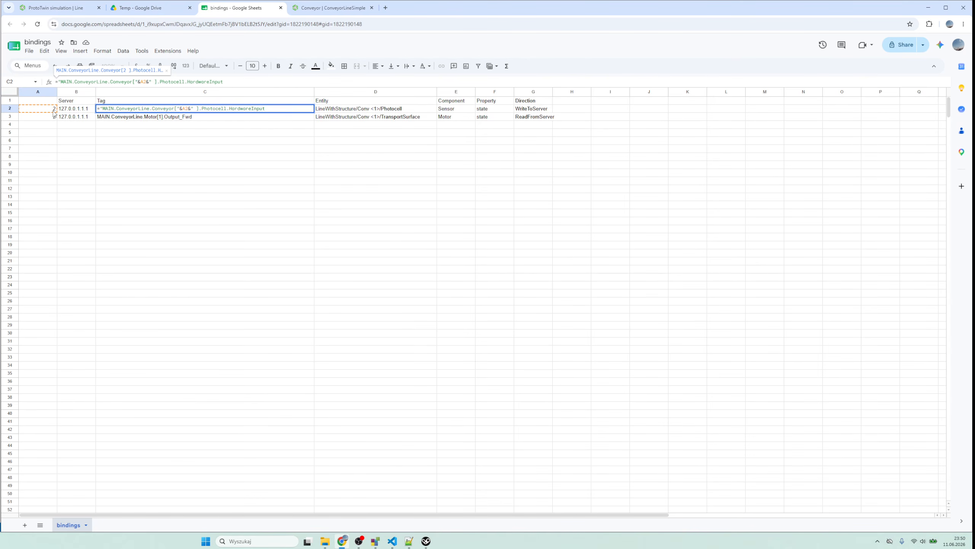
pyautogui.press('Return')
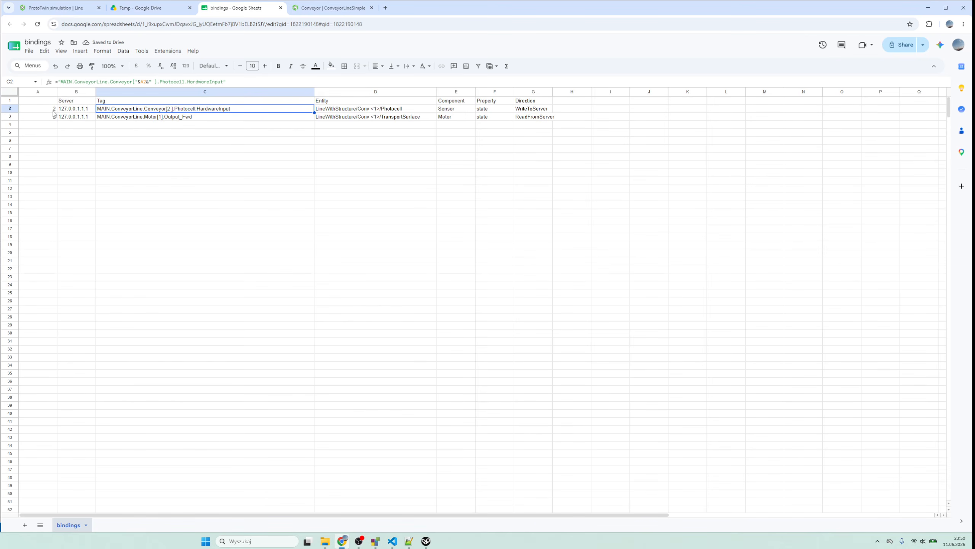
# - Convert the motor tag in C3 to the formula ="MAIN.ConveyorLine.Motor["&A3&" ].Output_Fwd", taking its index from A3
pyautogui.press('Down')
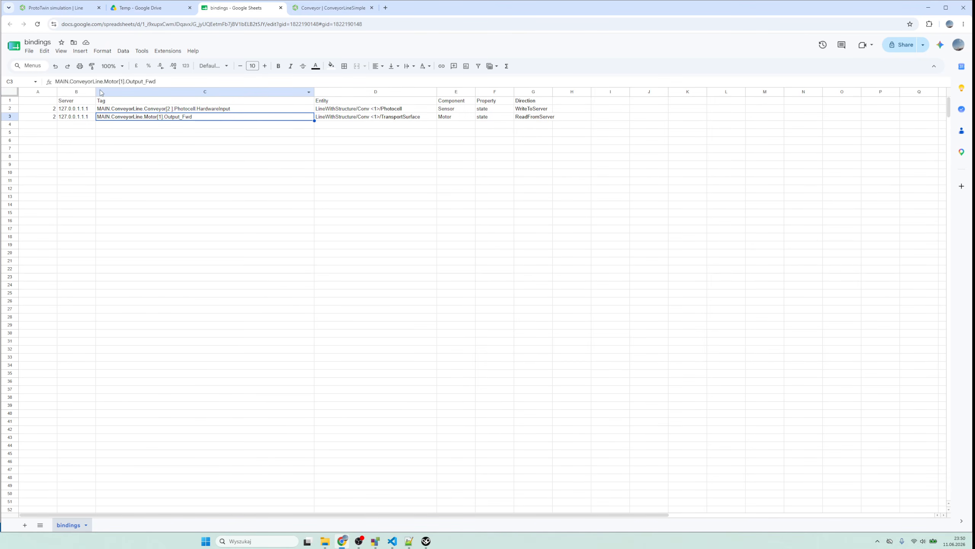
pyautogui.press('Return')
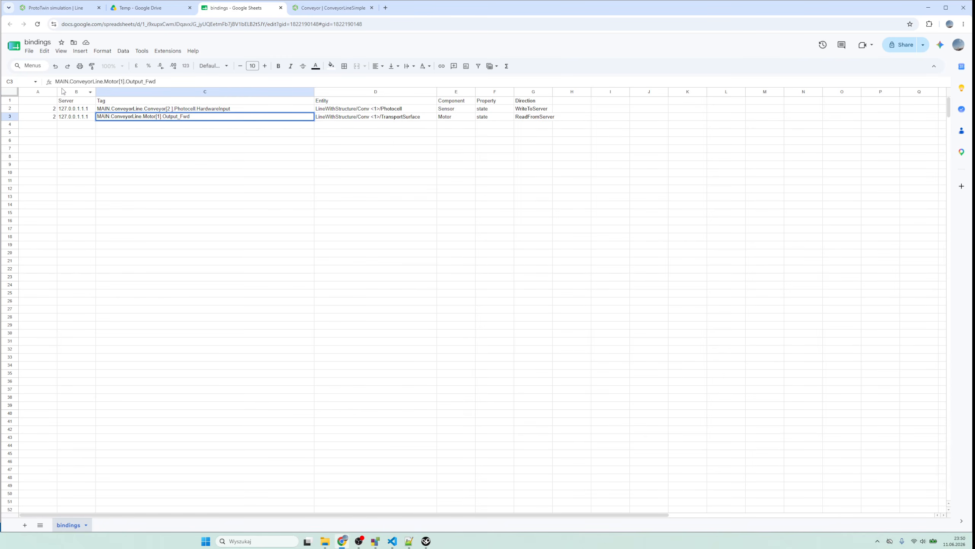
pyautogui.press('Home')
pyautogui.write('="')
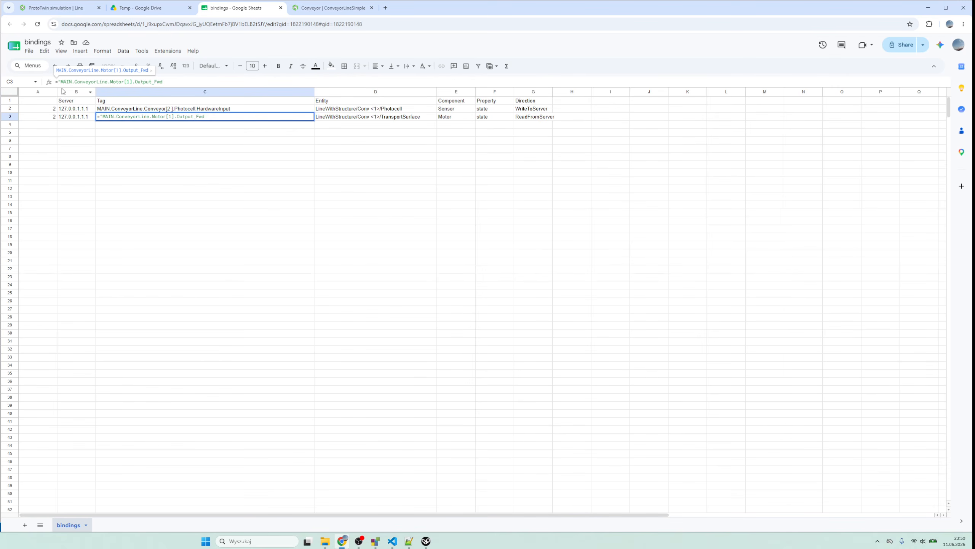
pyautogui.write('"')
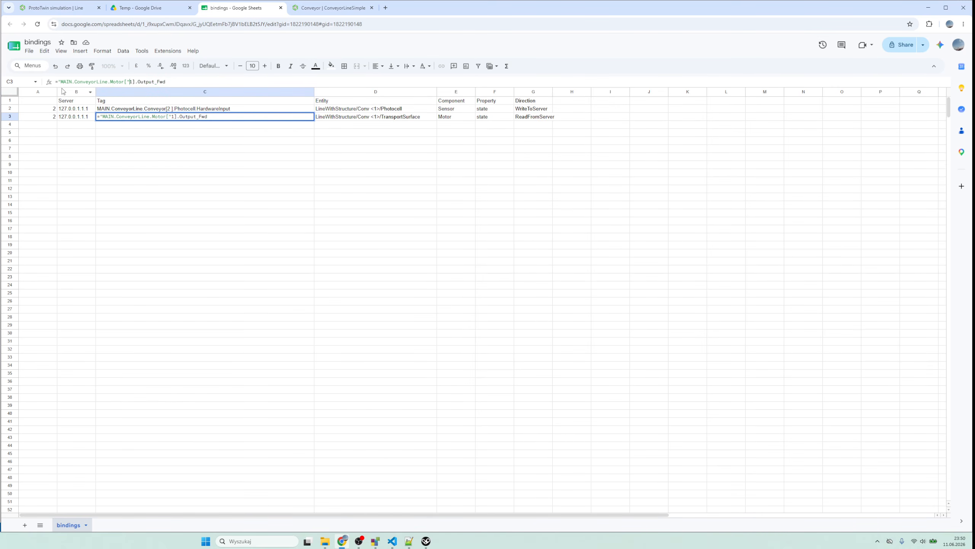
pyautogui.write('&')
pyautogui.press('Delete')
pyautogui.click(45, 121)
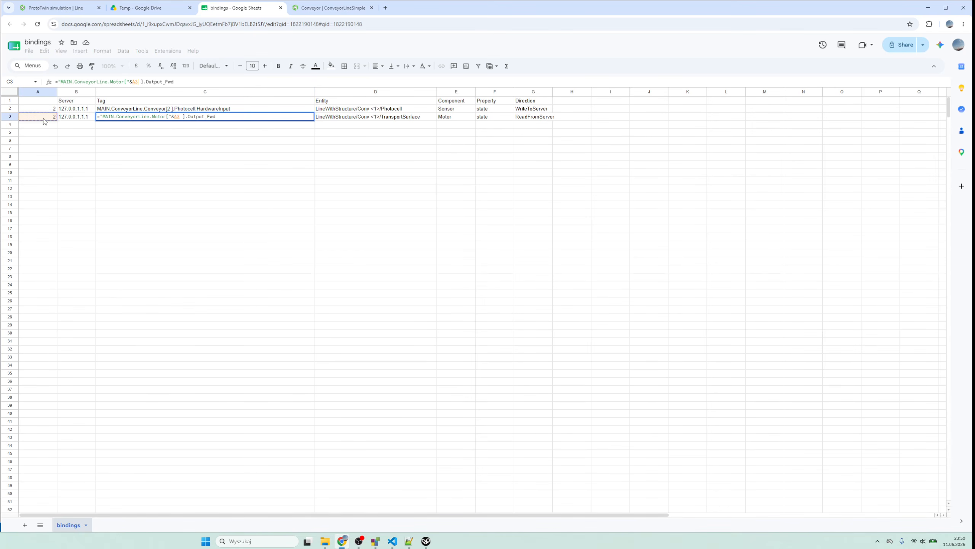
pyautogui.write('&')
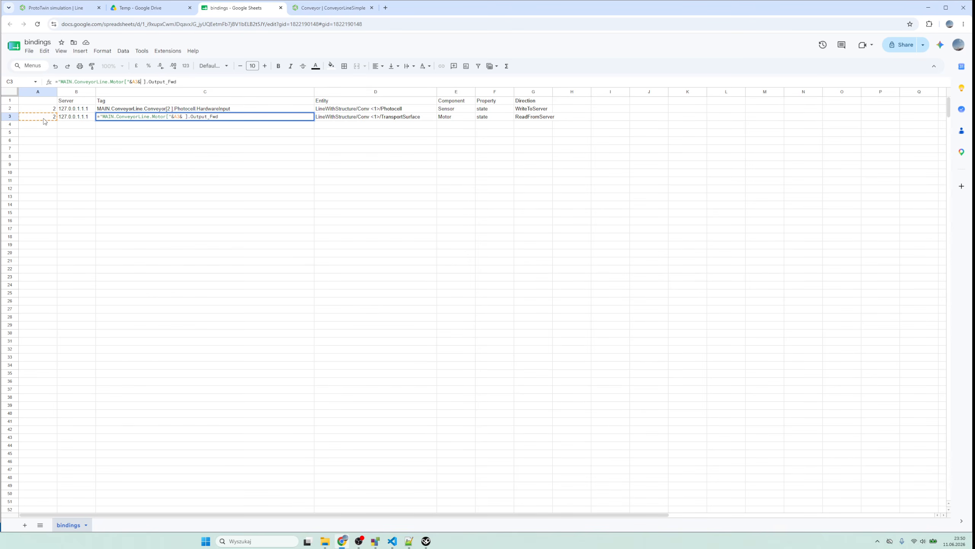
pyautogui.write('"')
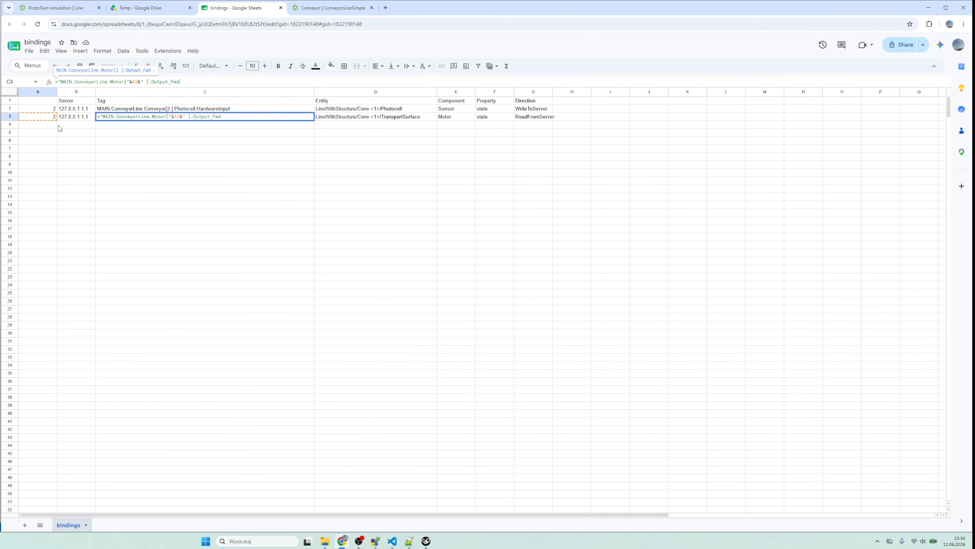
pyautogui.press('Return')
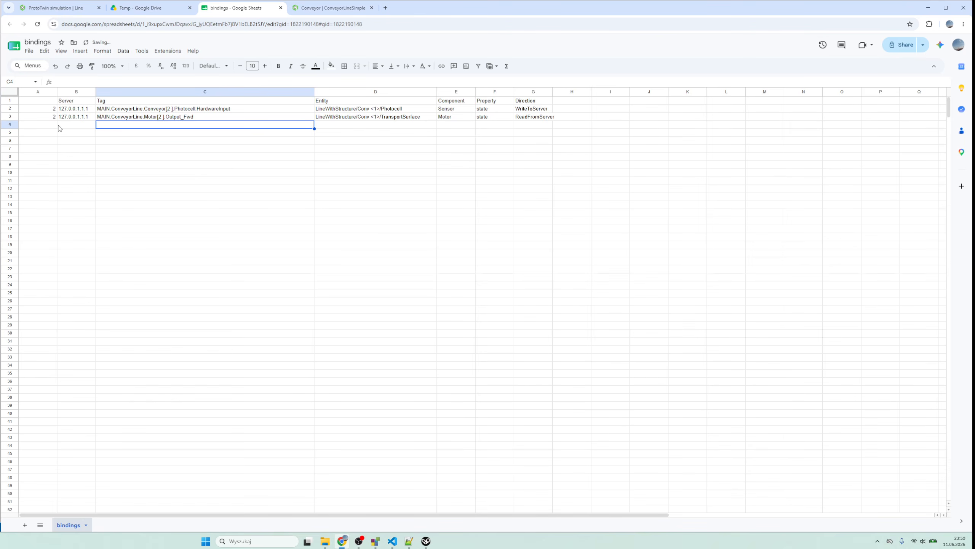
# - Convert the photocell entity in D2 to the formula ="LineWithStructure/Conv <"&A2&">/Photocell", taking its number from A2
pyautogui.press('Up')
pyautogui.press('Up')
pyautogui.press('Right')
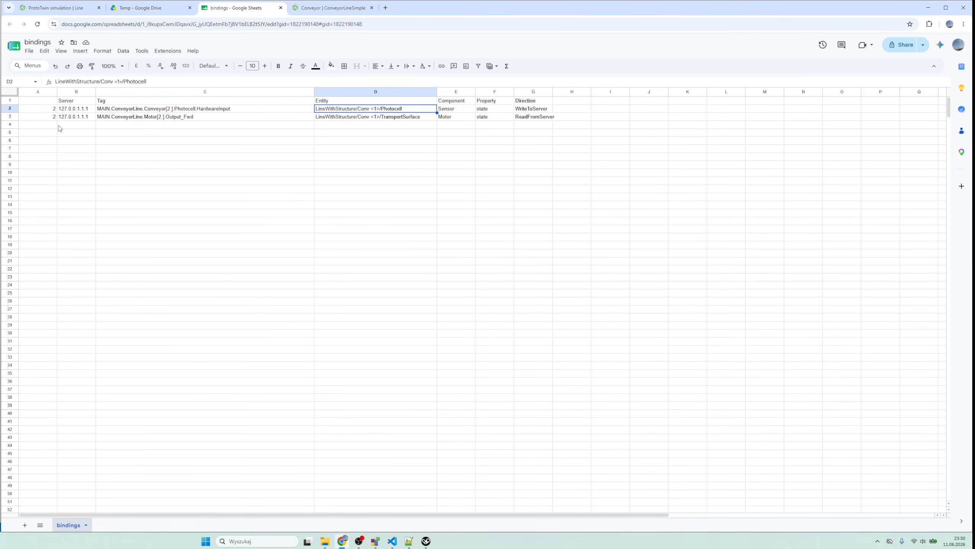
pyautogui.press('Left')
pyautogui.press('Right')
pyautogui.press('F2')
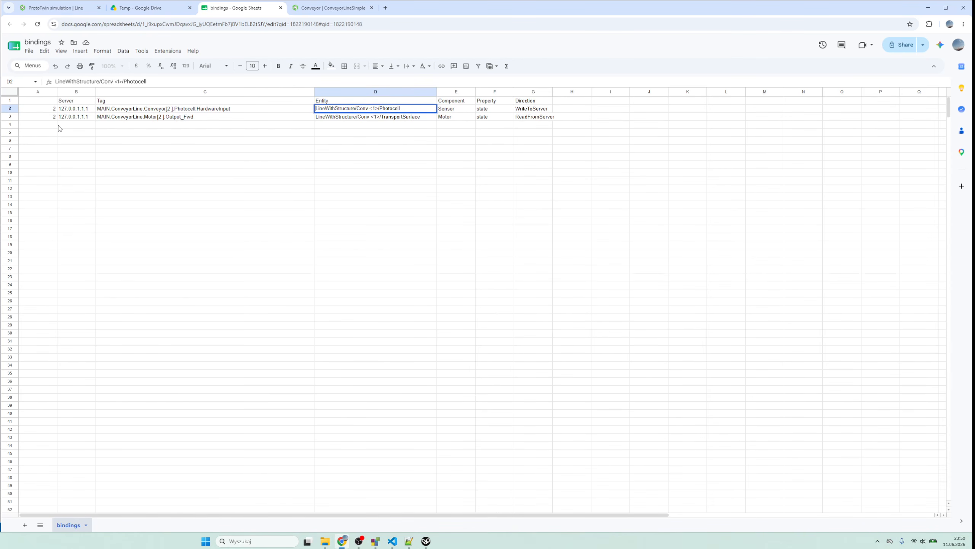
pyautogui.write('=')
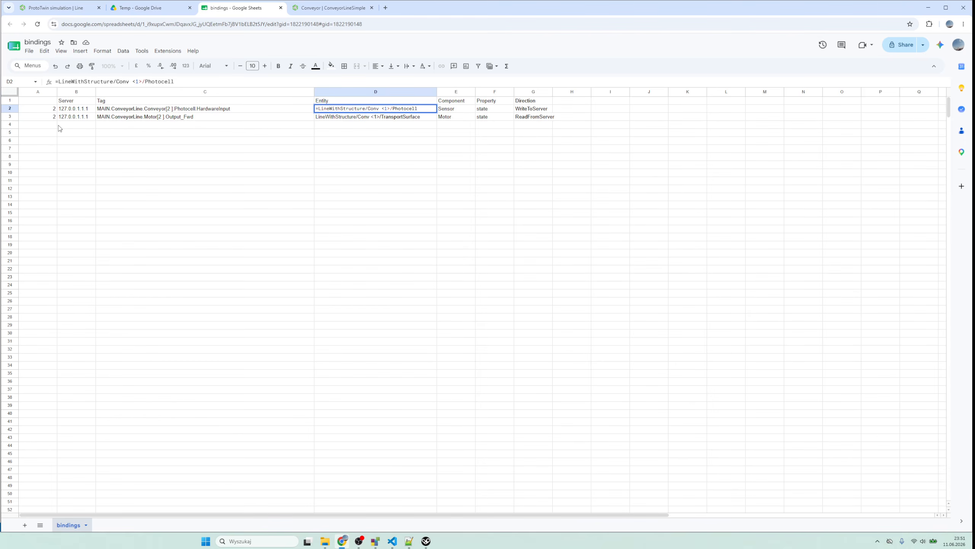
pyautogui.write('"')
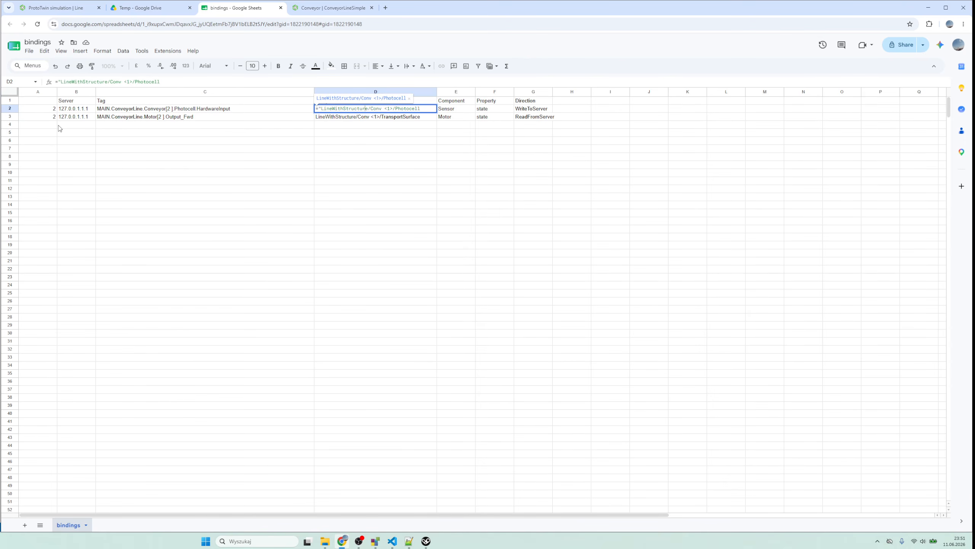
pyautogui.press('Right')
pyautogui.press('Right')
pyautogui.press('Right')
pyautogui.press('Right')
pyautogui.press('Right')
pyautogui.press('Right')
pyautogui.write('"')
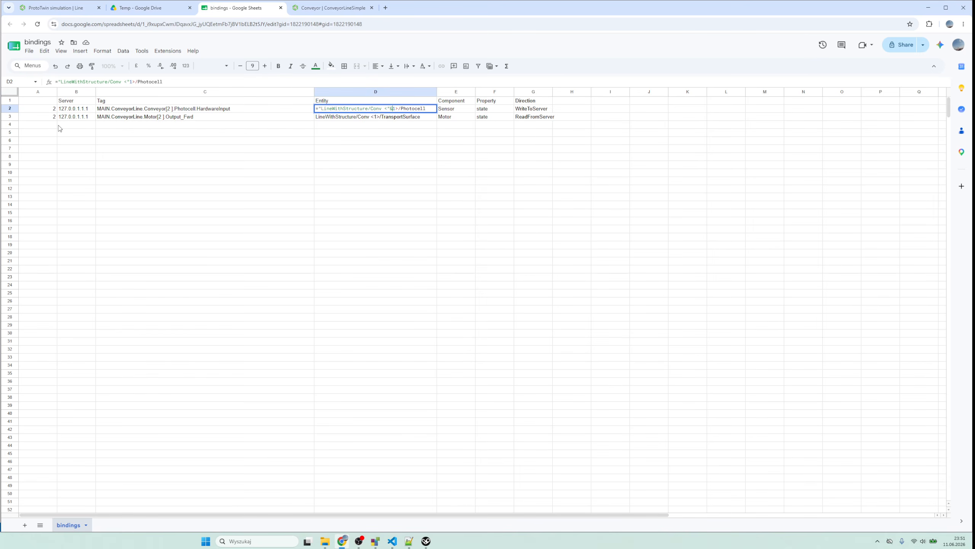
pyautogui.write('&')
pyautogui.press('Delete')
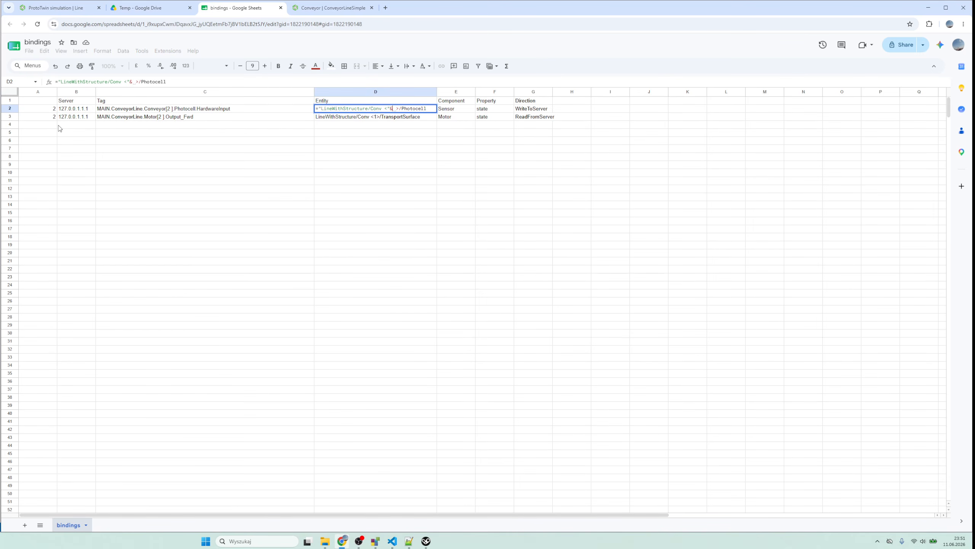
pyautogui.click(38, 109)
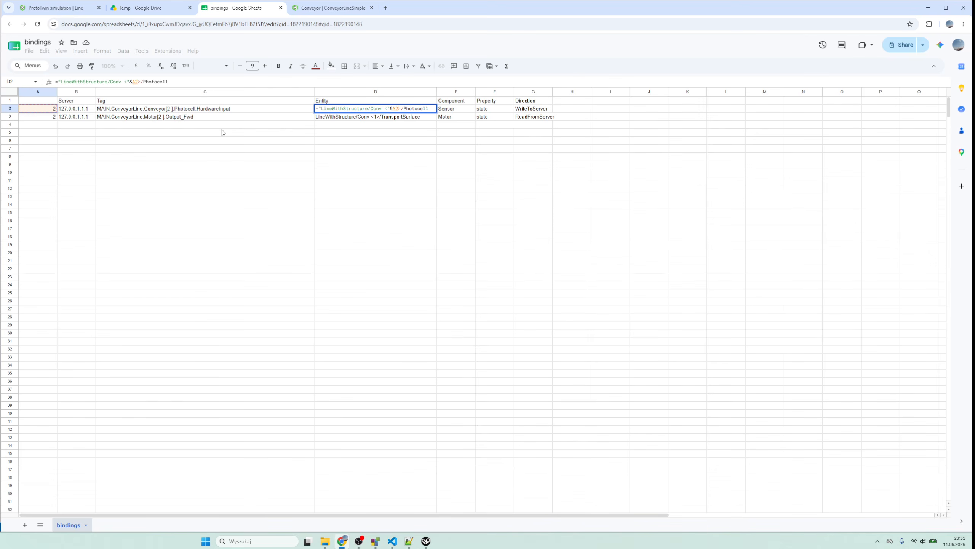
pyautogui.write('"')
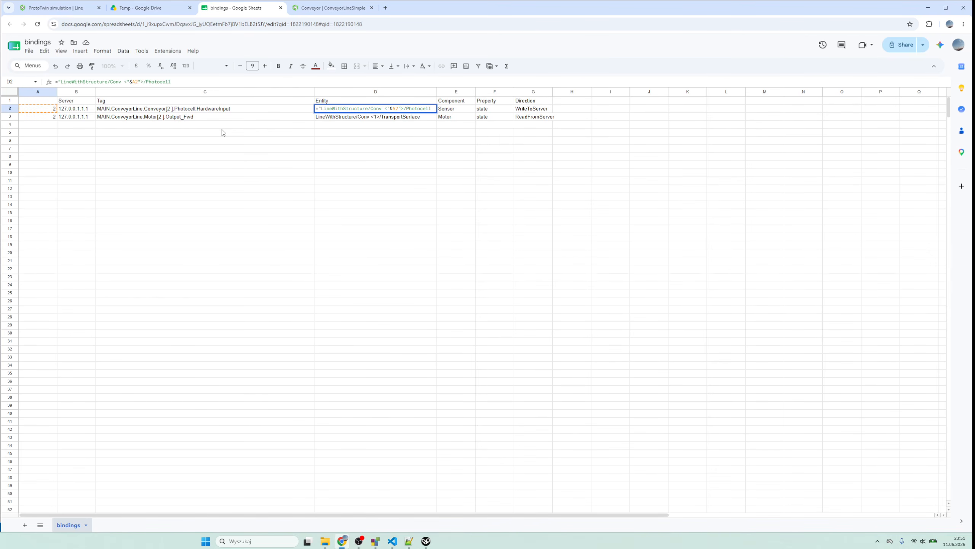
pyautogui.press('Left')
pyautogui.write('&')
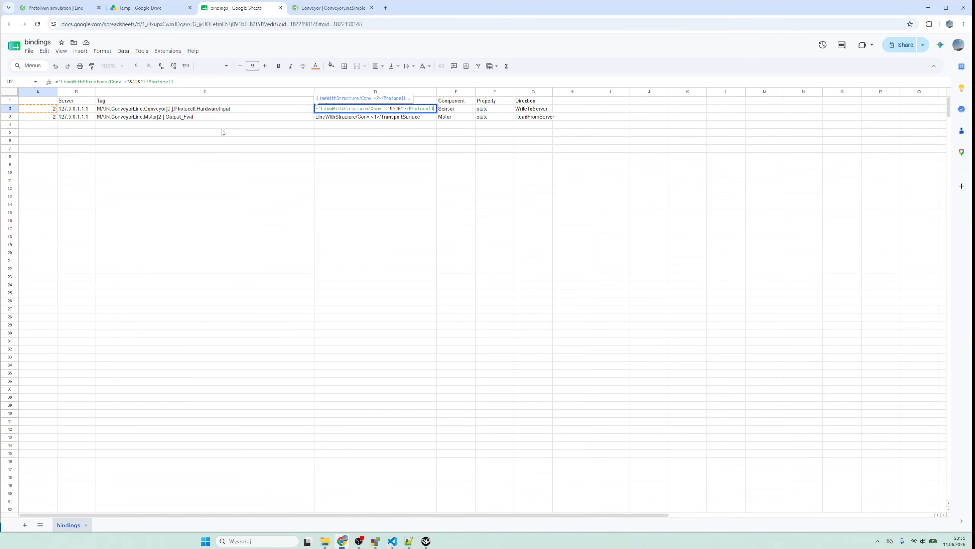
pyautogui.press('Return')
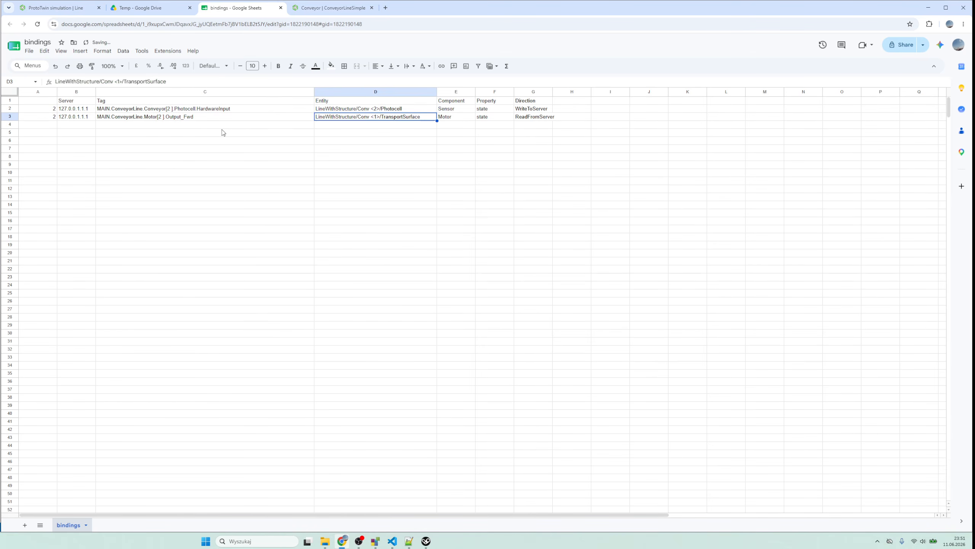
# - Convert the motor entity text in D3 to a formula that joins the TransportSurface path with the index from A3
pyautogui.press('F2')
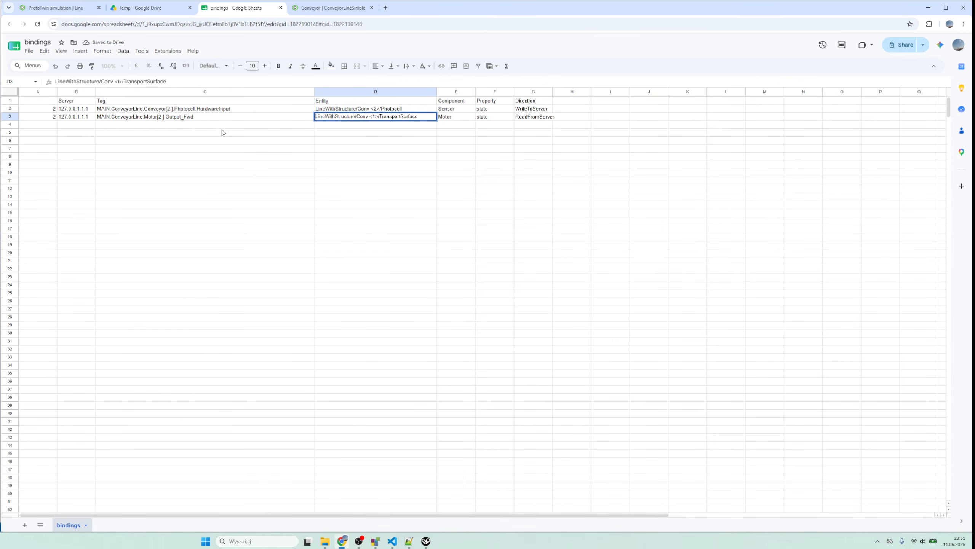
pyautogui.write('=')
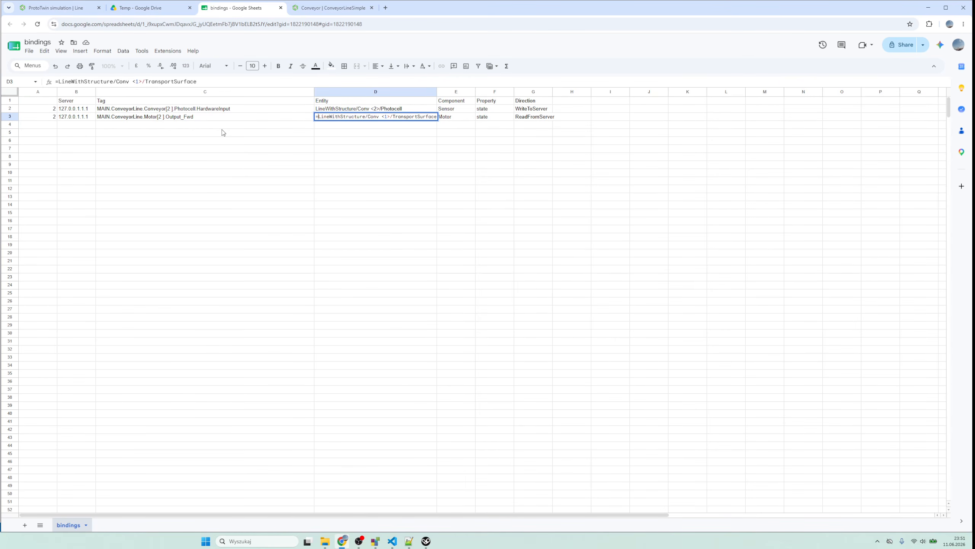
pyautogui.write('"')
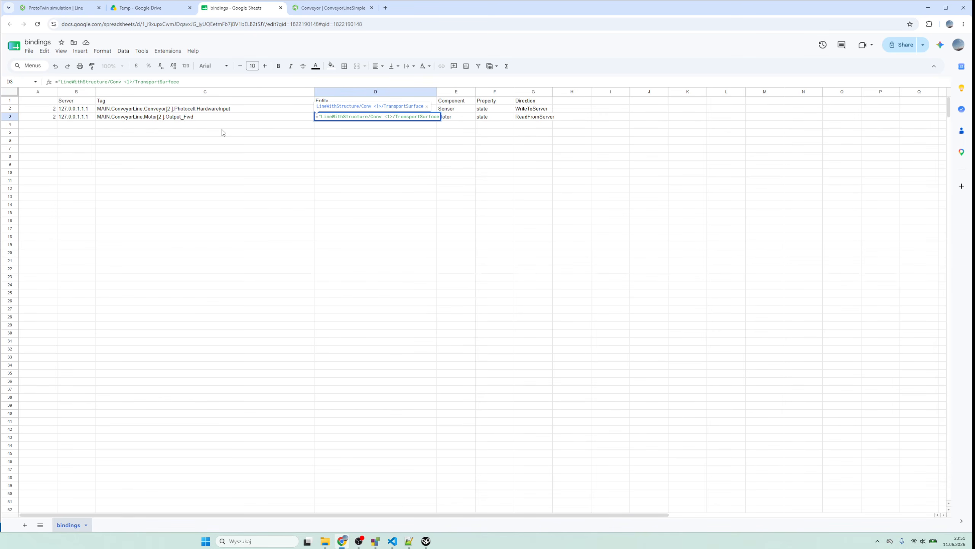
pyautogui.press('Right')
pyautogui.press('Right')
pyautogui.press('Right')
pyautogui.press('Right')
pyautogui.press('Right')
pyautogui.press('Right')
pyautogui.press('Right')
pyautogui.press('Right')
pyautogui.press('Right')
pyautogui.write('"')
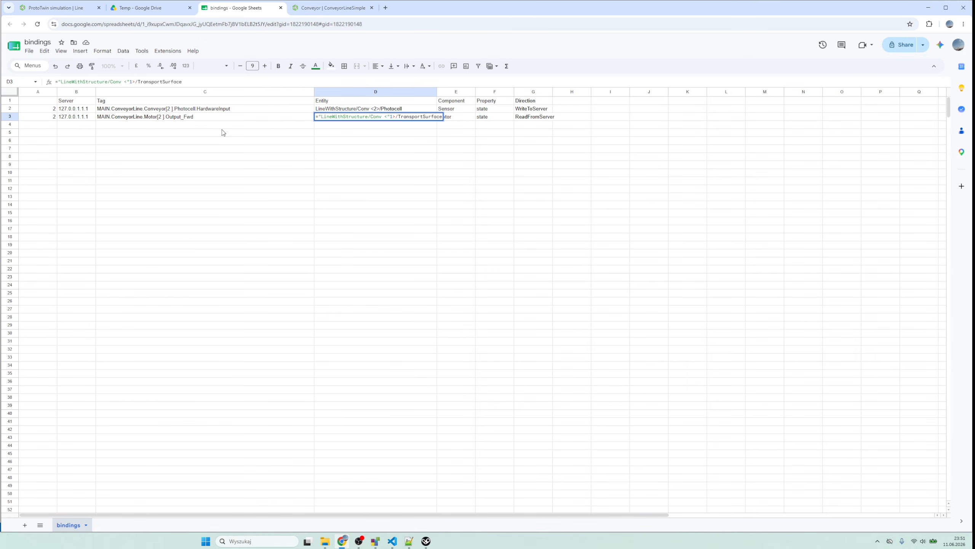
pyautogui.write('&')
pyautogui.press('Delete')
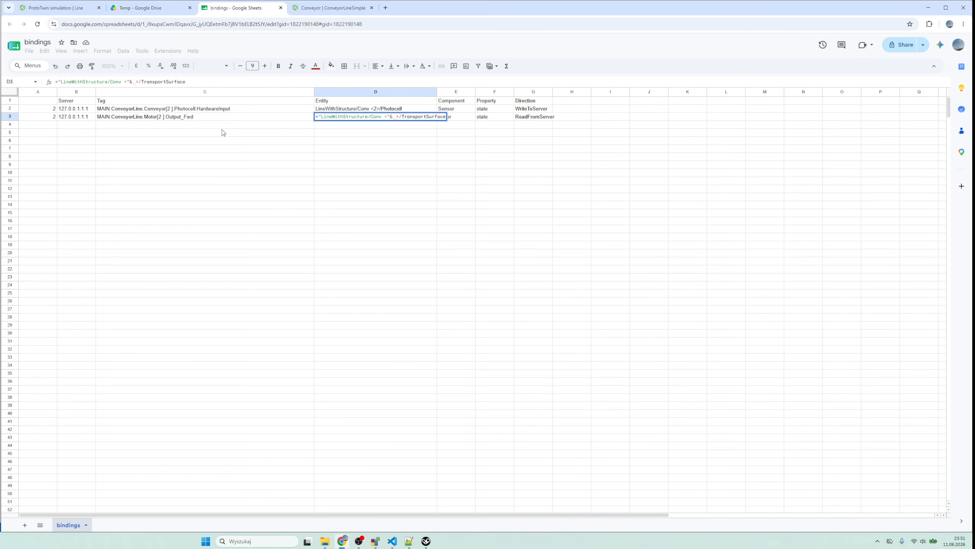
pyautogui.click(46, 118)
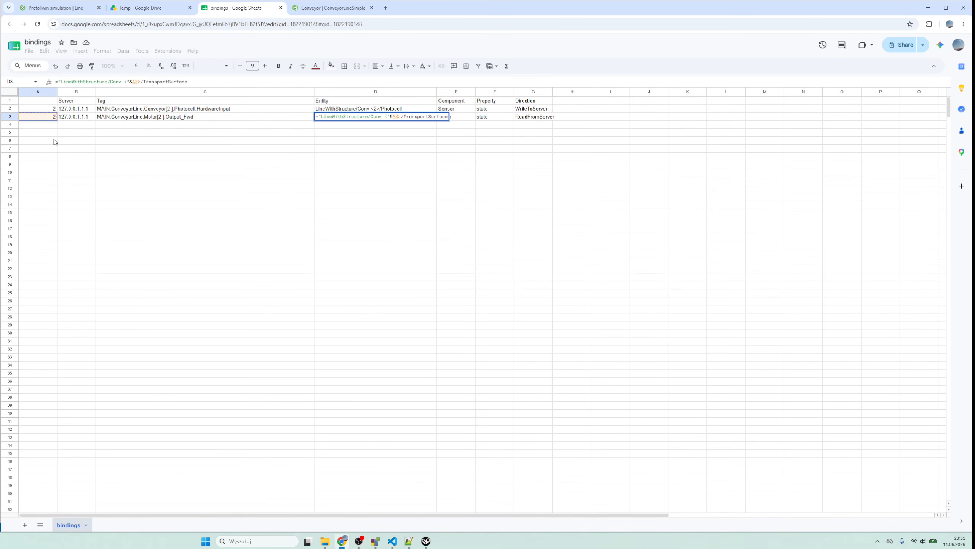
pyautogui.write('"')
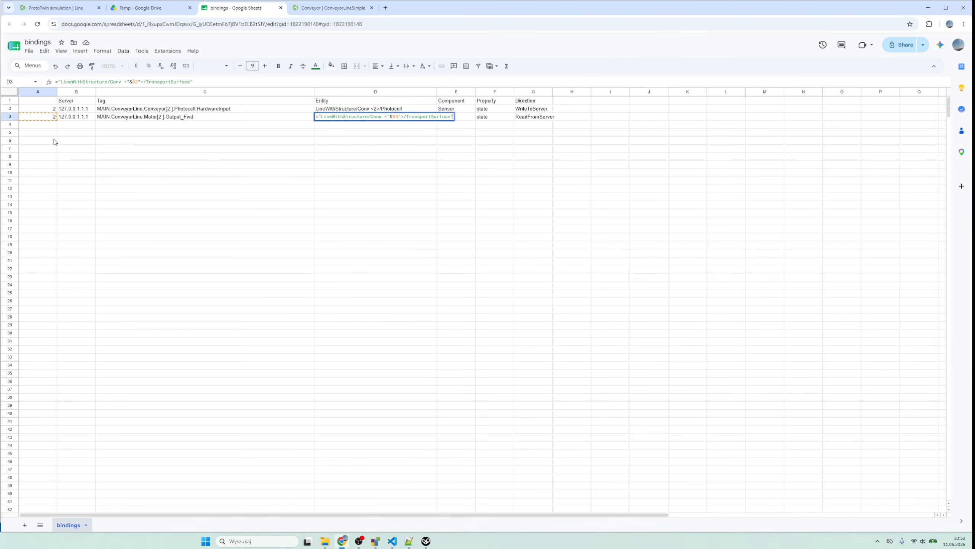
pyautogui.press('Return')
# - Add the missing & after A3 in D3, making the formula ="LineWithStructure/Conv <"&A3&">/TransportSurface"
pyautogui.press('Up')
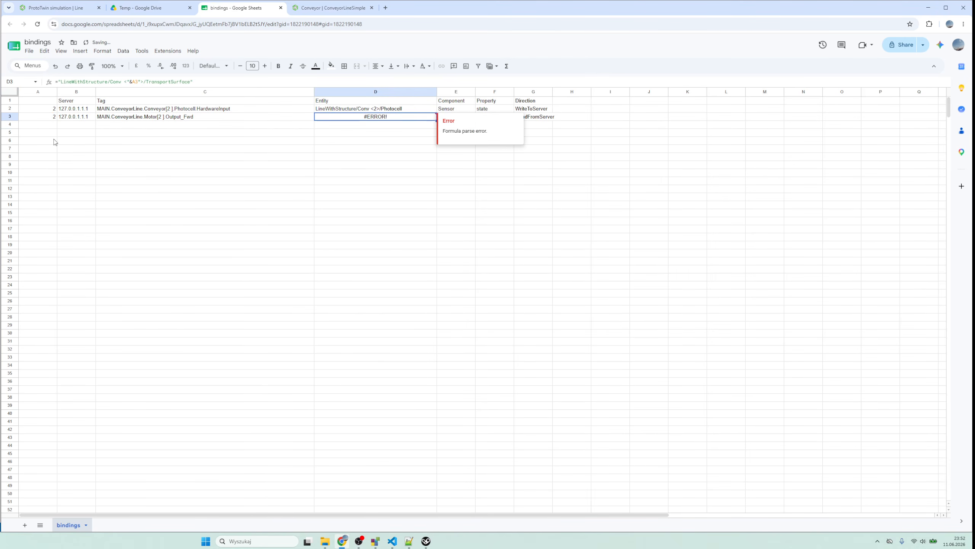
pyautogui.click(144, 83)
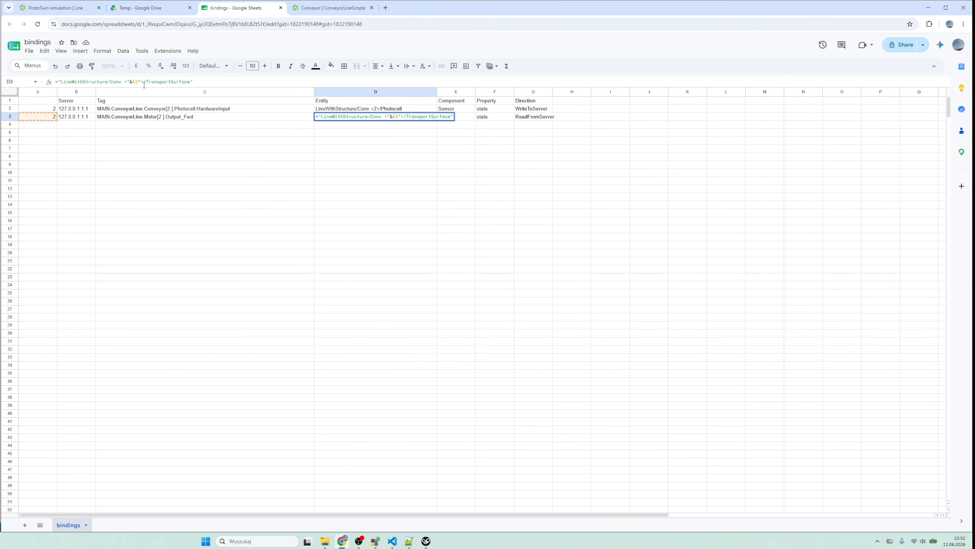
pyautogui.write('&')
pyautogui.press('Return')
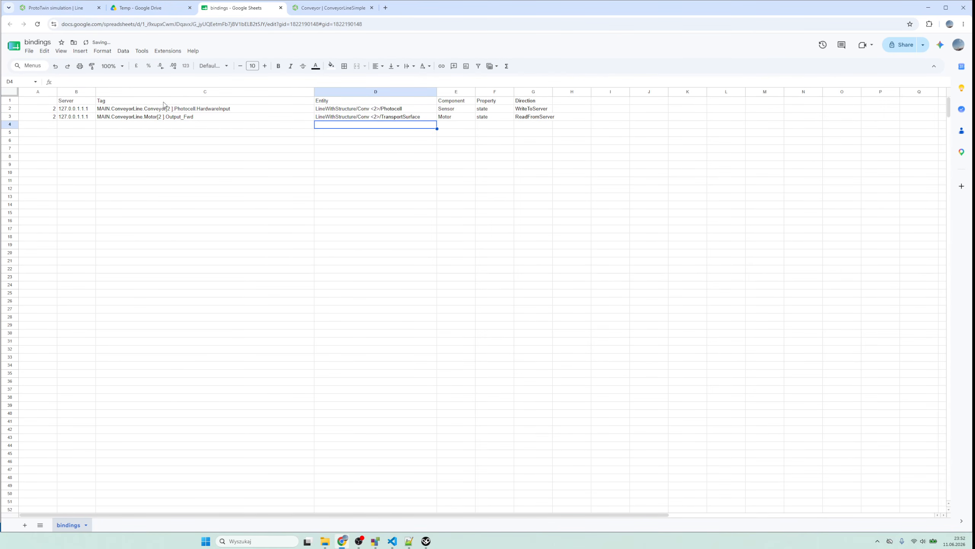
pyautogui.press('Up')
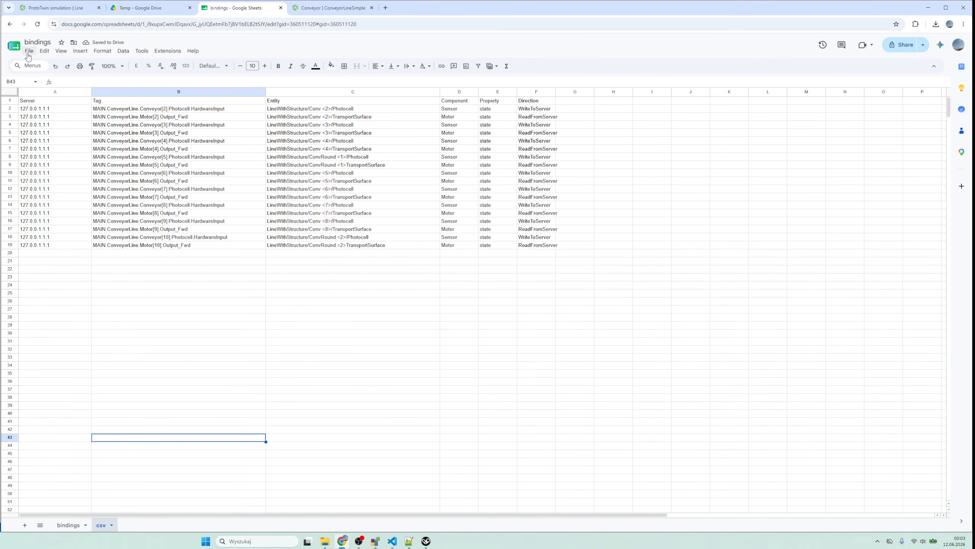
# - Download the csv sheet as comma-separated values, overwriting bindings - csv.csv in the temp folder
pyautogui.click(30, 51)
pyautogui.moveTo(73, 145)
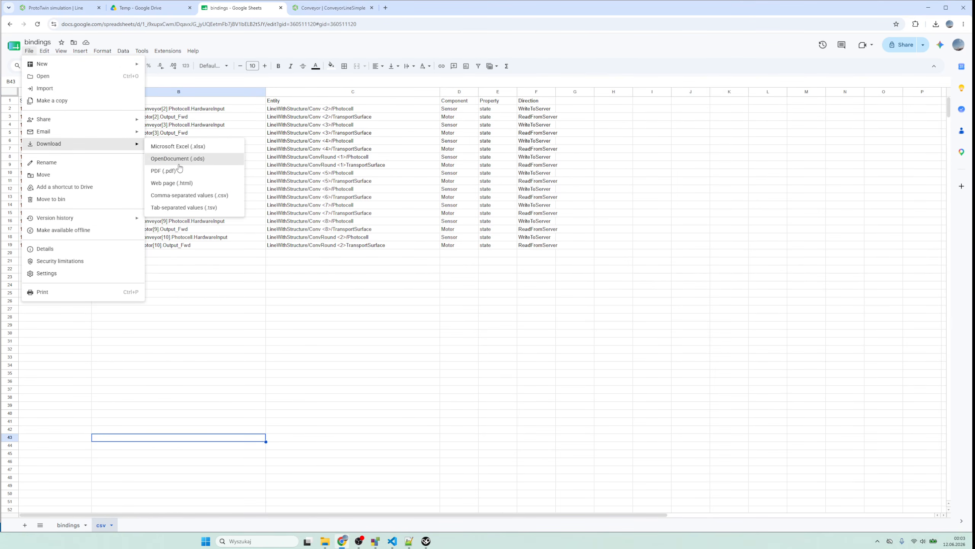
pyautogui.click(193, 195)
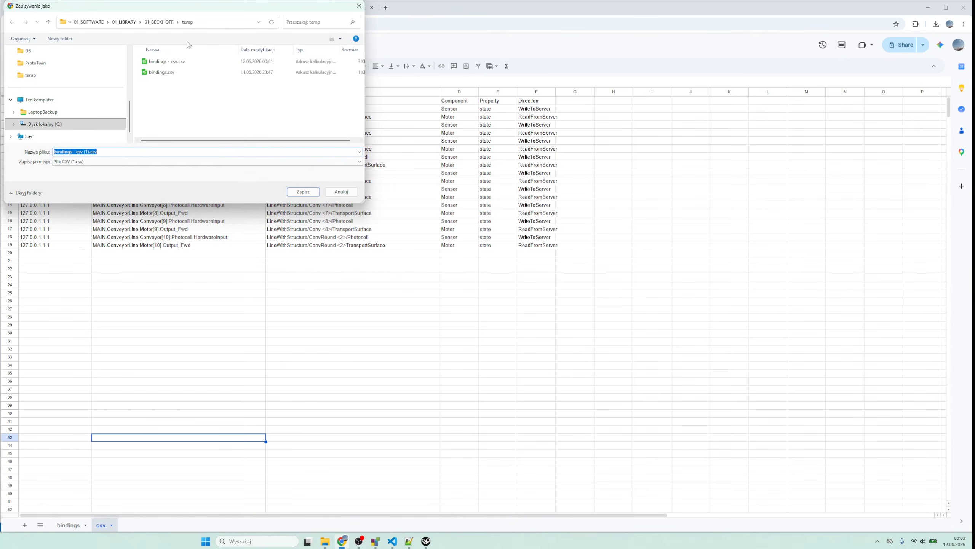
pyautogui.click(183, 66)
pyautogui.click(314, 191)
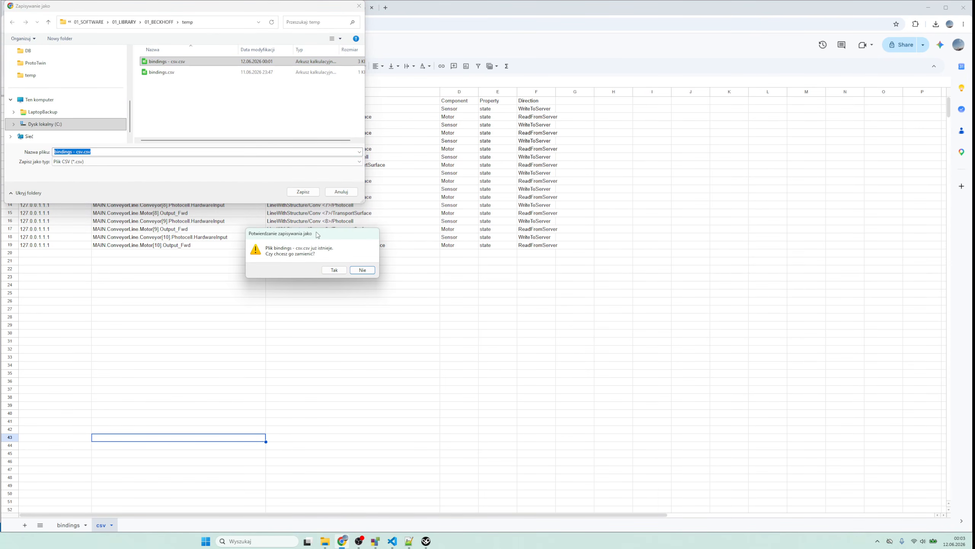
pyautogui.click(335, 270)
# - Switch to ProtoTwin Connect and import the bindings from the downloaded CSV file
pyautogui.click(426, 541)
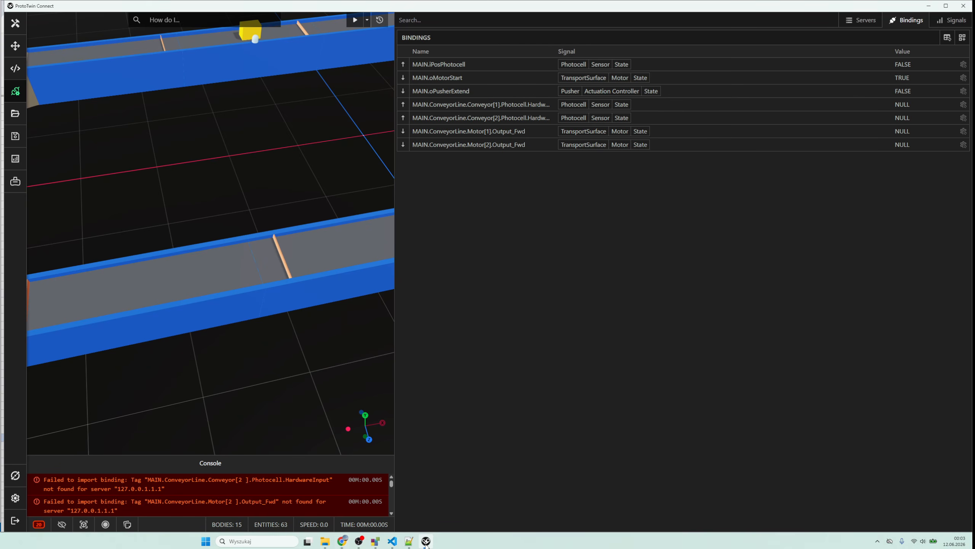
pyautogui.click(946, 37)
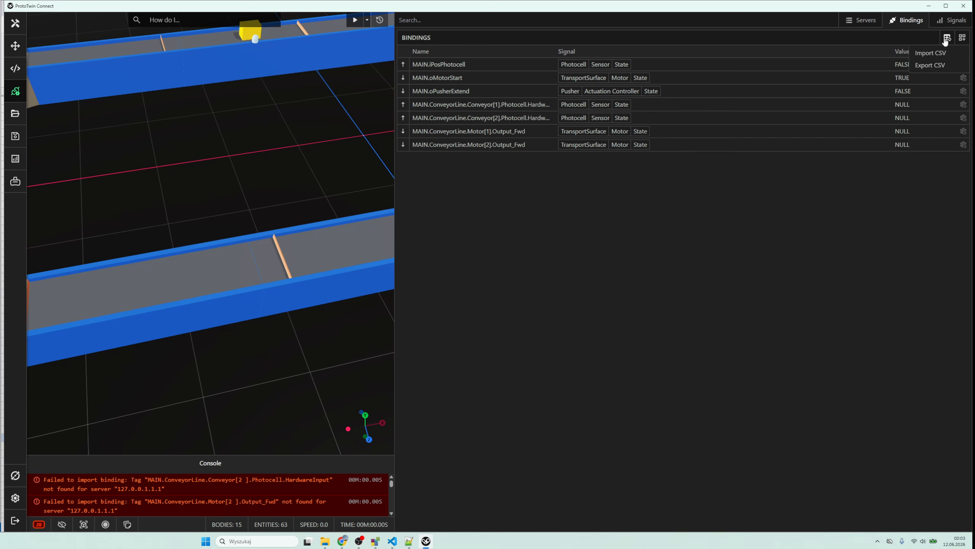
pyautogui.click(933, 53)
pyautogui.doubleClick(194, 76)
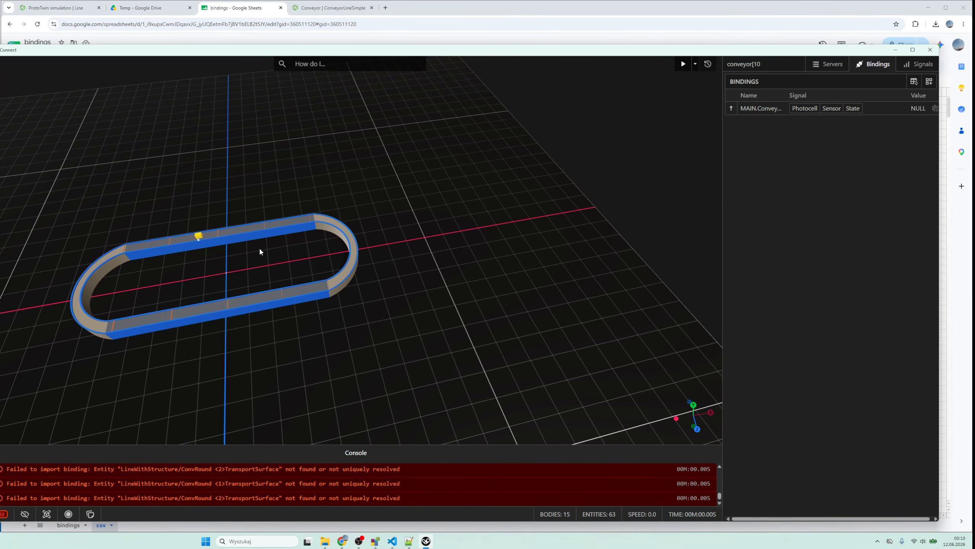
# - Hide the console, add a Push Button component to CreateButton, and change its button type from Toggle
pyautogui.scroll(10, 203, 251)
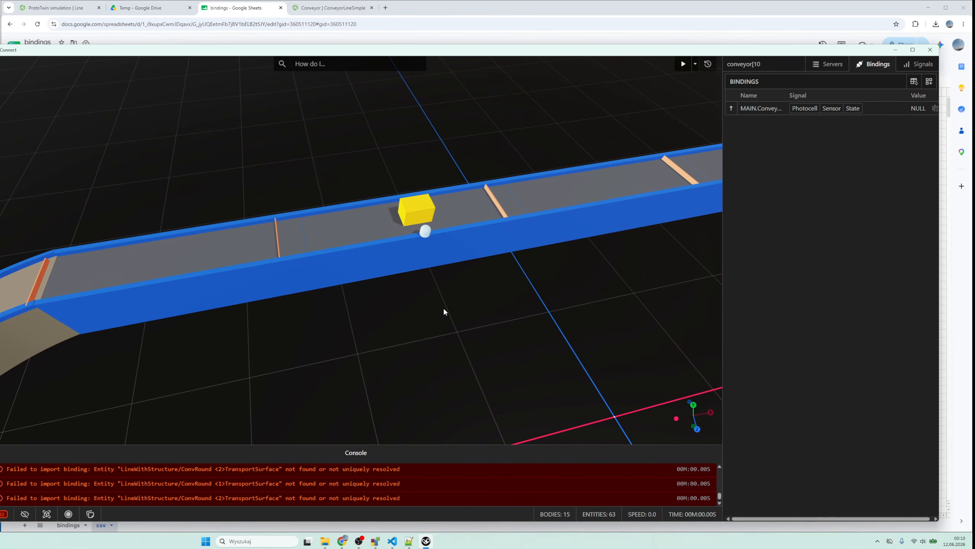
pyautogui.click(3, 514)
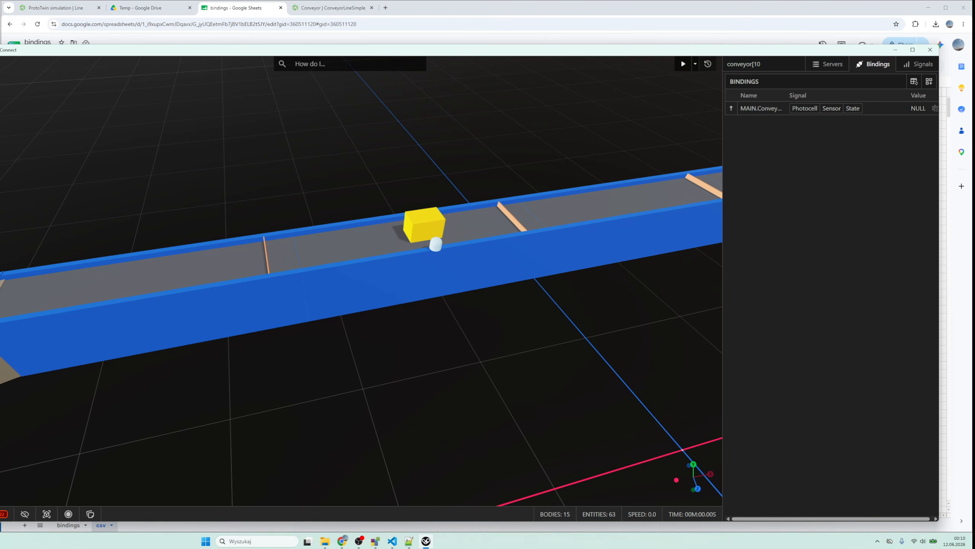
pyautogui.click(436, 243)
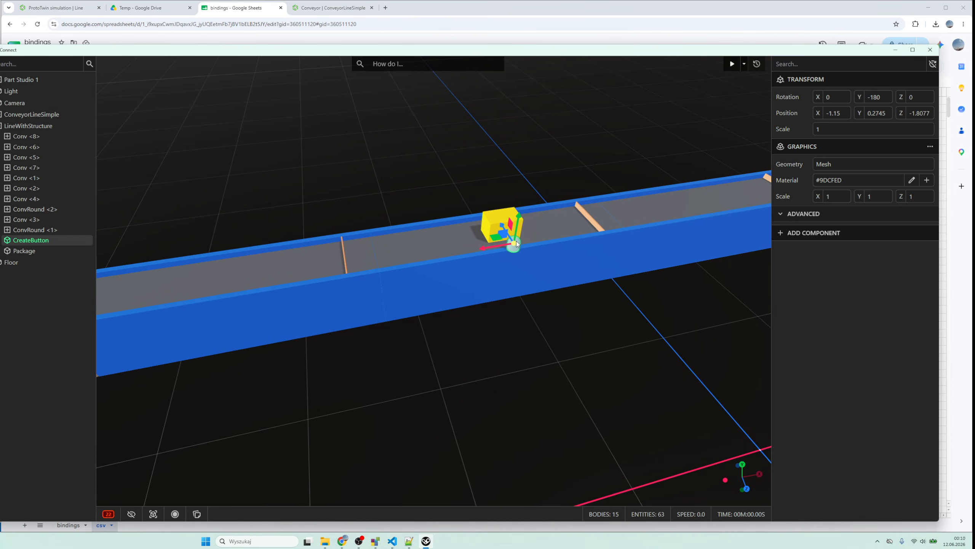
pyautogui.click(822, 233)
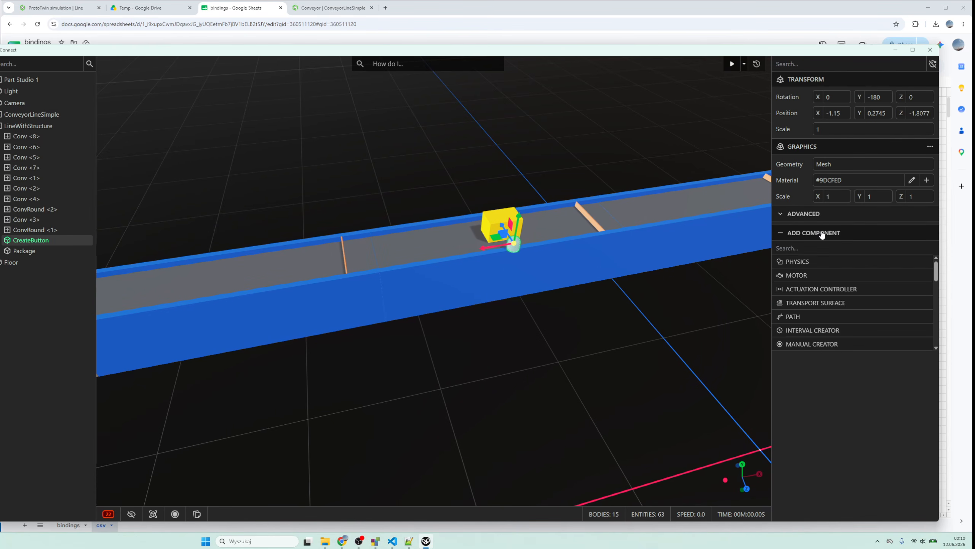
pyautogui.write('but')
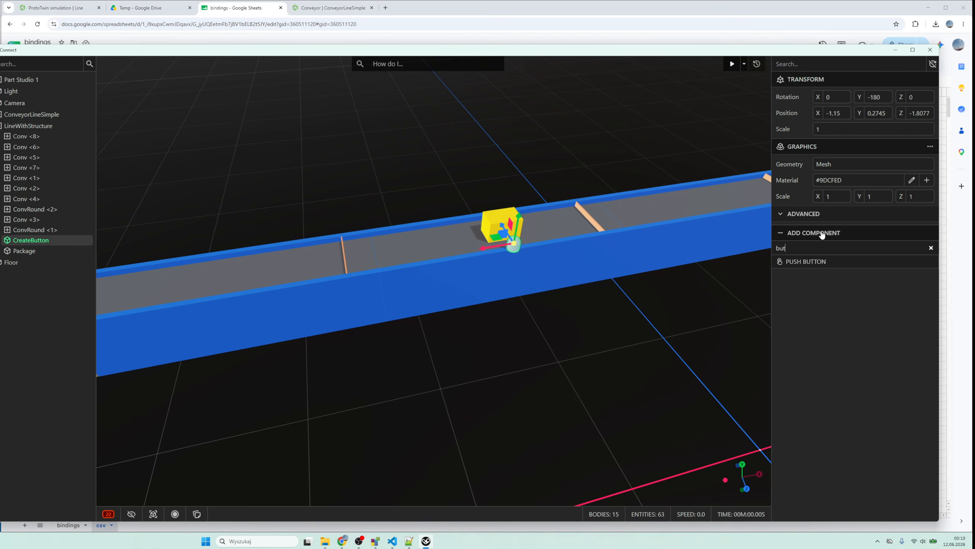
pyautogui.click(820, 262)
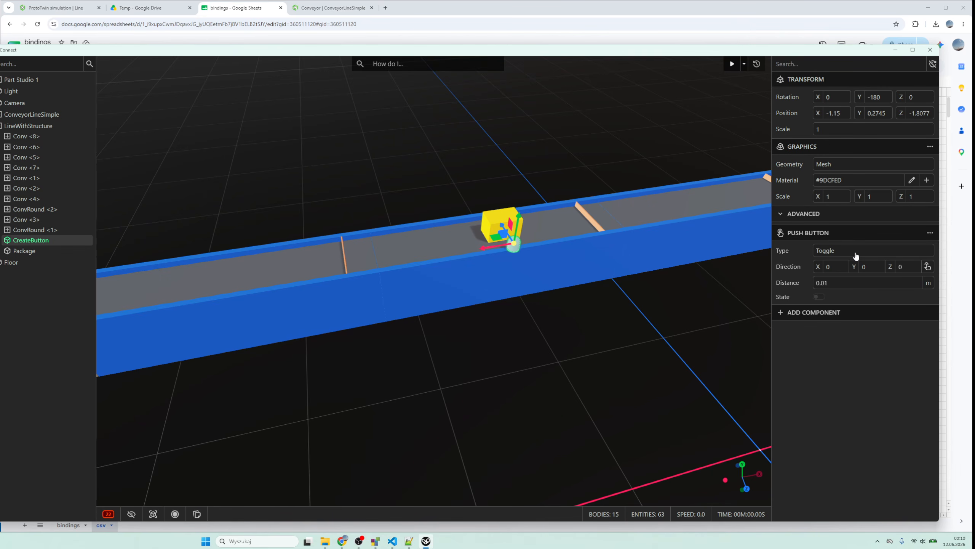
pyautogui.click(856, 256)
pyautogui.click(852, 276)
pyautogui.click(709, 344)
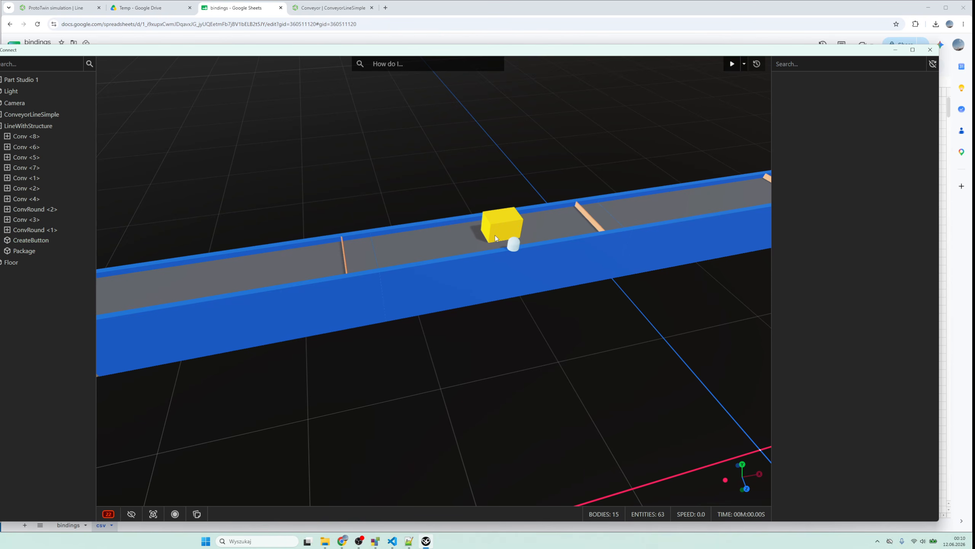
# - Add a Manual Creator component to the yellow Package
pyautogui.click(493, 231)
pyautogui.click(823, 371)
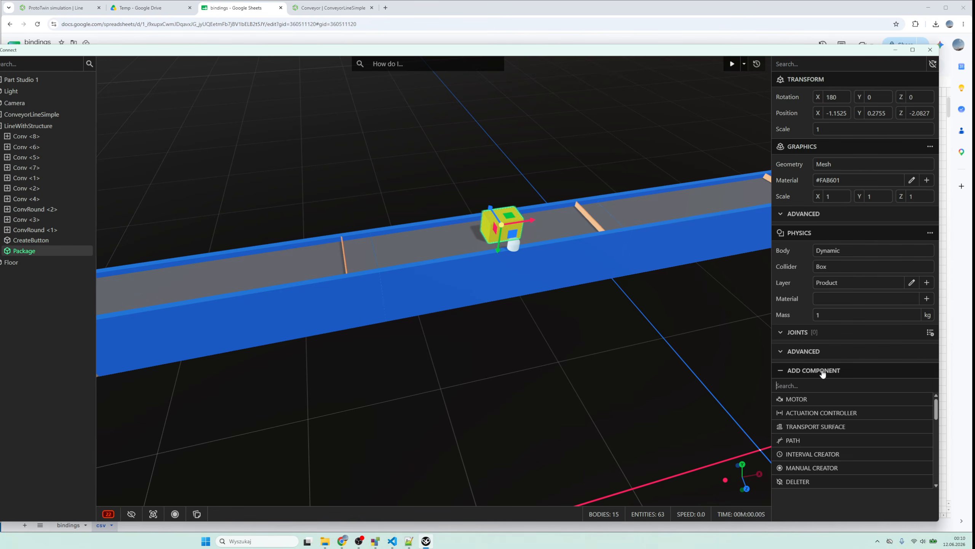
pyautogui.write('crea')
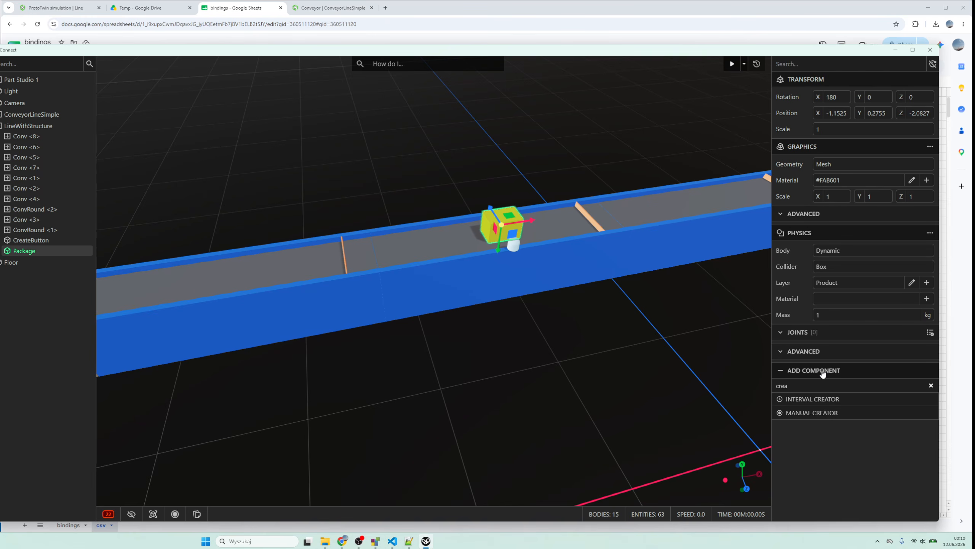
pyautogui.click(812, 414)
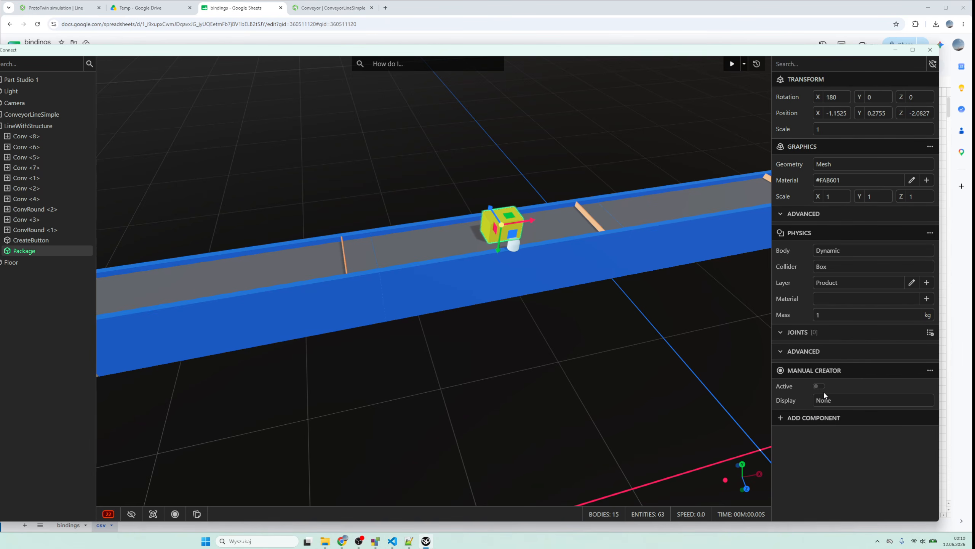
# - Link the Package's Manual Creator Active input to the Push Button State of CreateButton
pyautogui.click(930, 370)
pyautogui.click(909, 383)
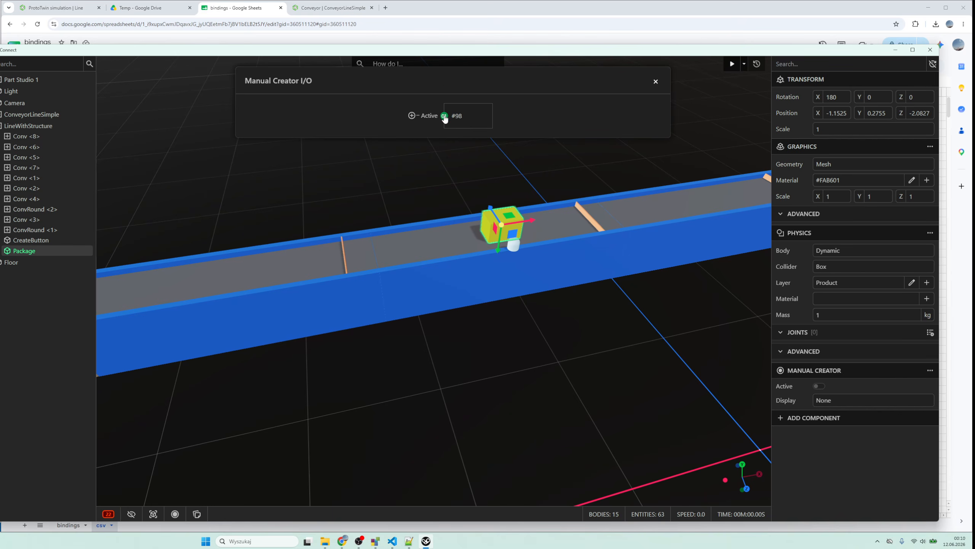
pyautogui.click(411, 116)
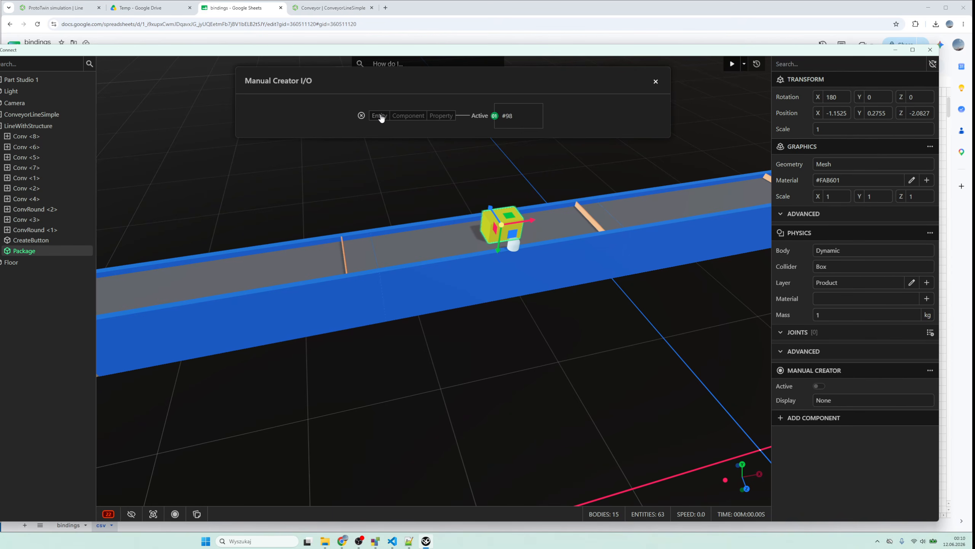
pyautogui.click(382, 117)
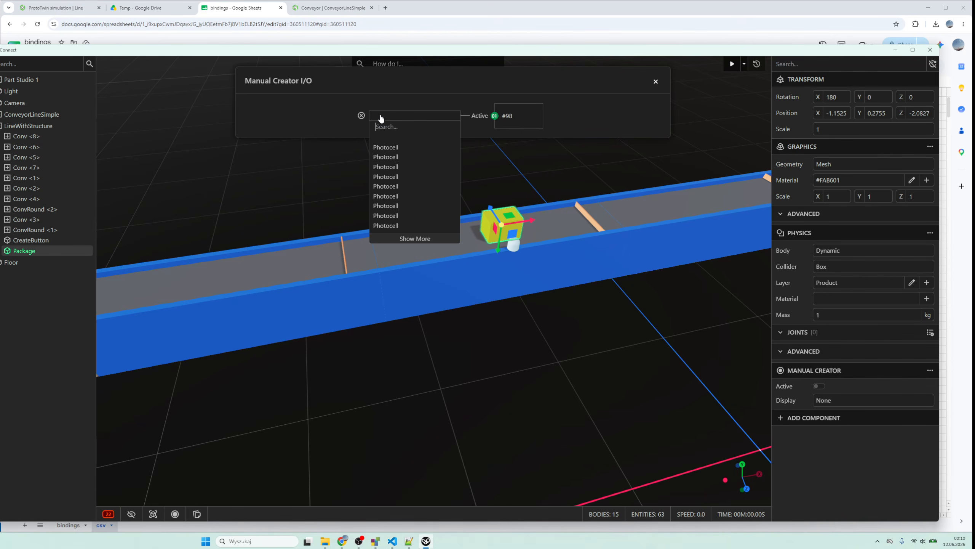
pyautogui.write('bu')
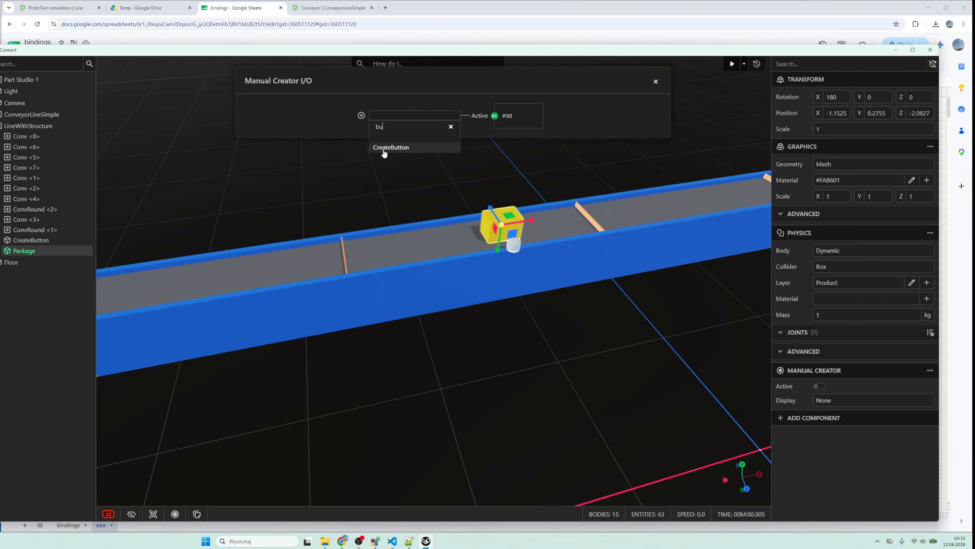
pyautogui.click(384, 148)
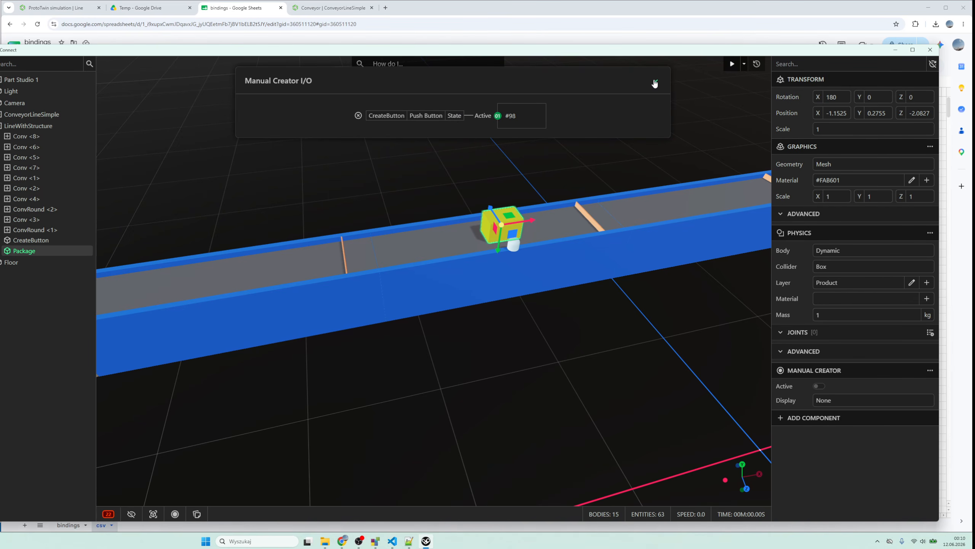
pyautogui.click(655, 82)
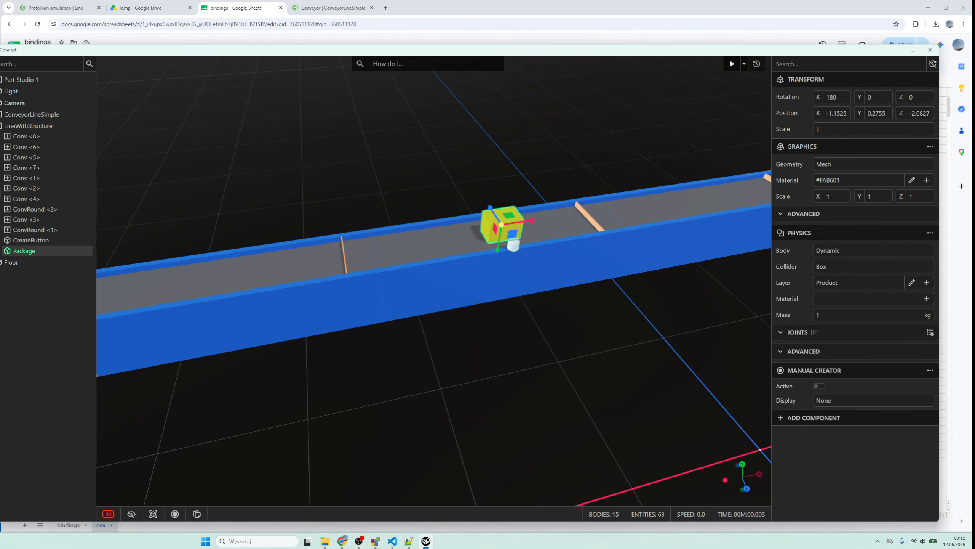
# - Save the model as ConvLoop.ptm, replacing the existing file
pyautogui.hotkey('ctrl', 's')
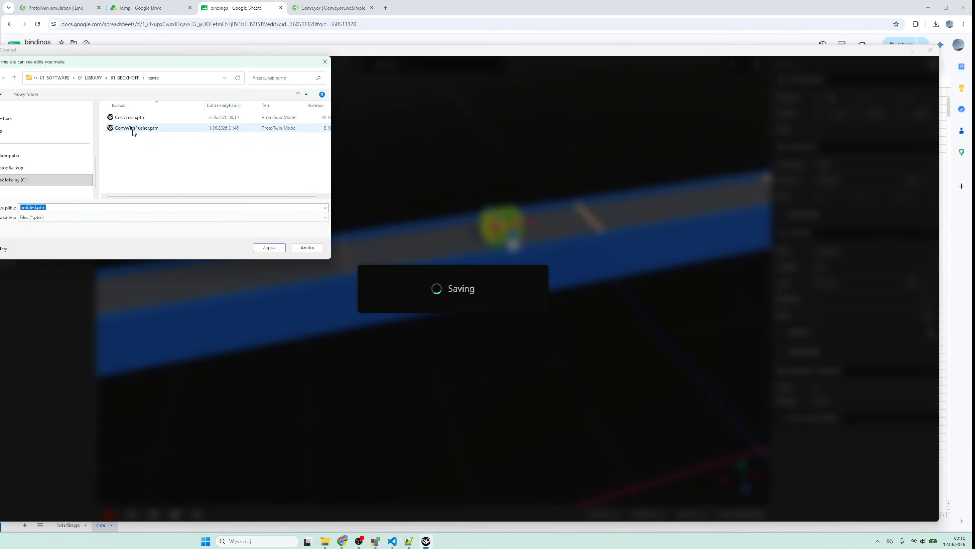
pyautogui.doubleClick(134, 128)
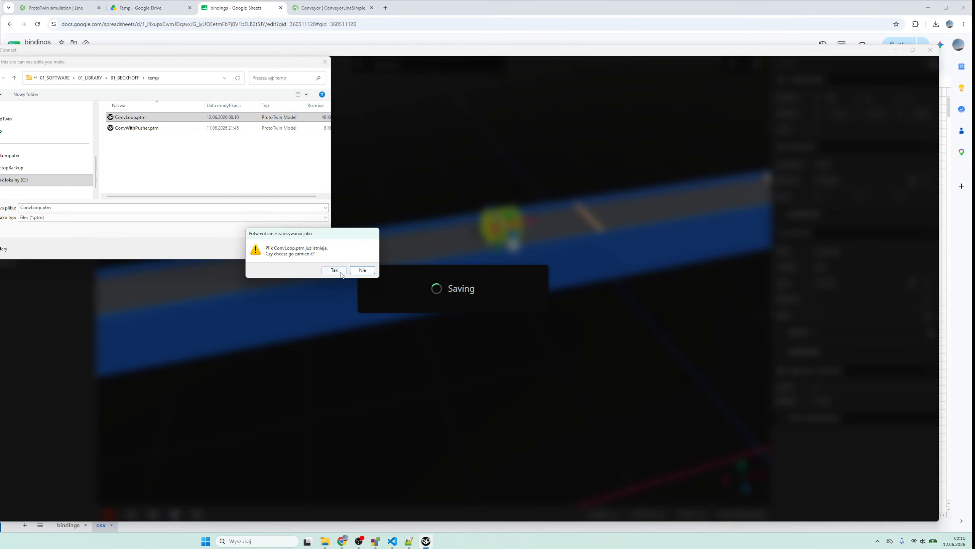
pyautogui.click(339, 275)
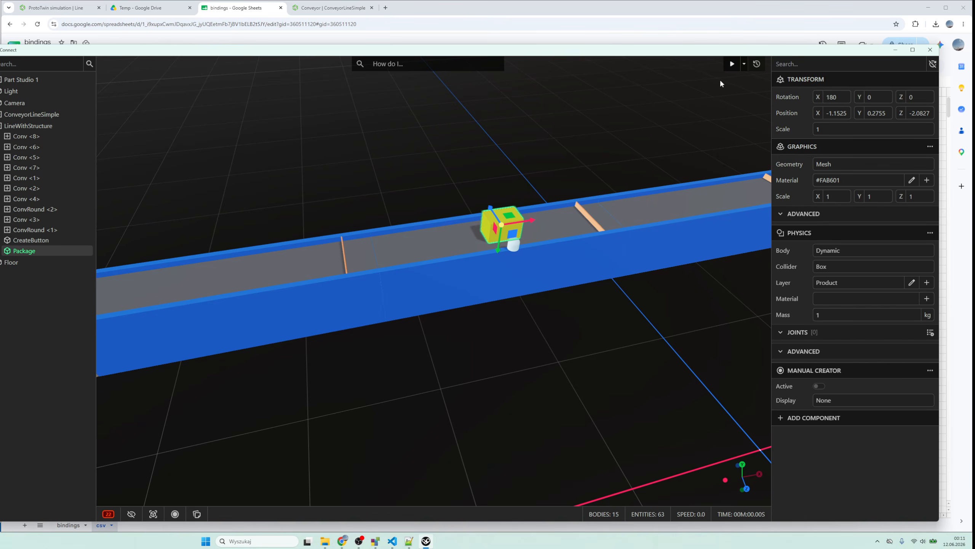
# - Start the simulation, hide the side panels, and create a package with the CreateButton push button
pyautogui.click(732, 64)
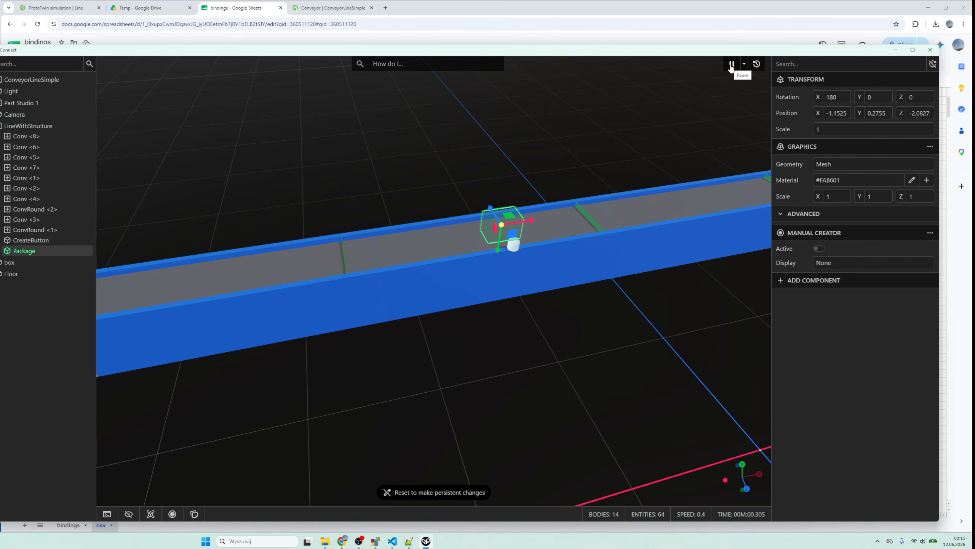
pyautogui.click(516, 244)
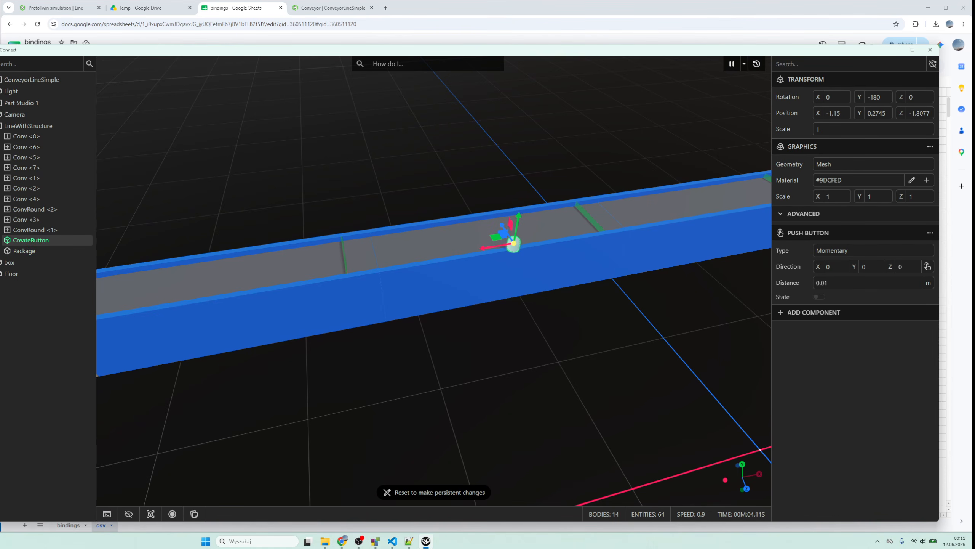
pyautogui.click(0, 89)
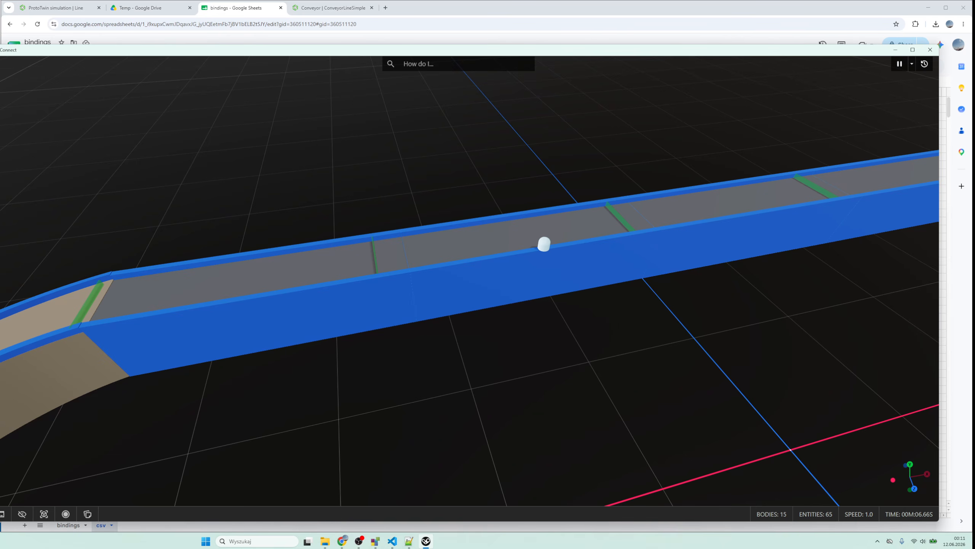
pyautogui.click(545, 243)
pyautogui.scroll(-5, 483, 286)
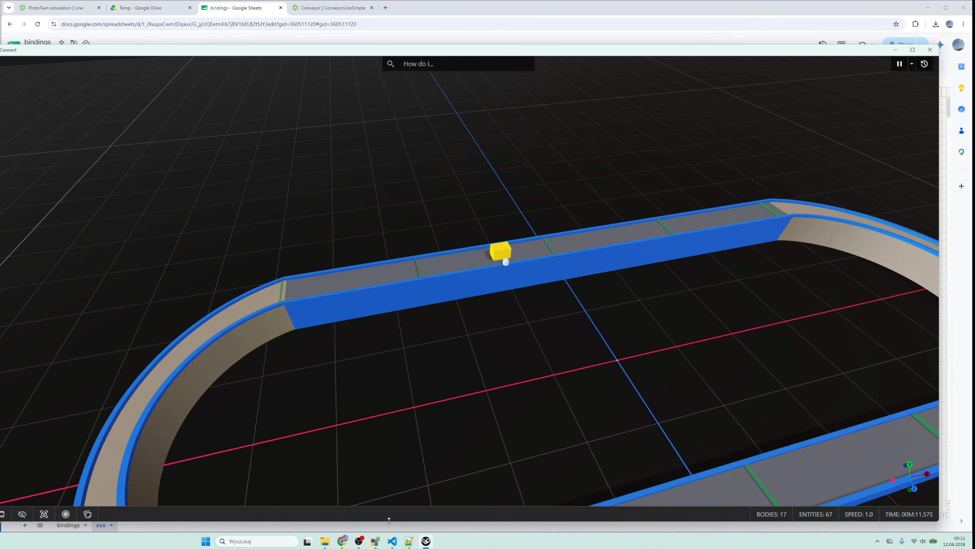
# - Minimize the TwinCAT project window, and place its visualization window beside a repositioned, narrower ProtoTwin Connect window
pyautogui.moveTo(376, 541)
pyautogui.click(354, 496)
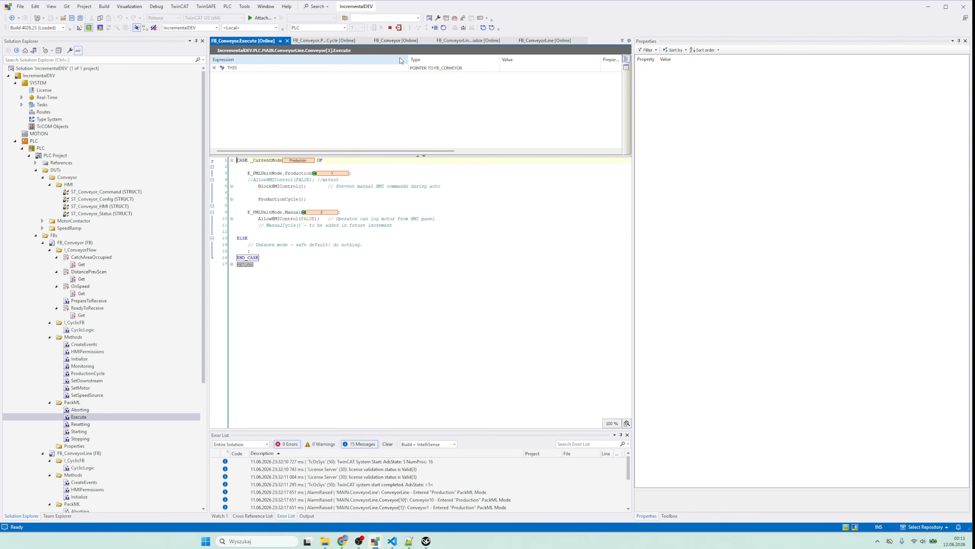
pyautogui.click(295, 251)
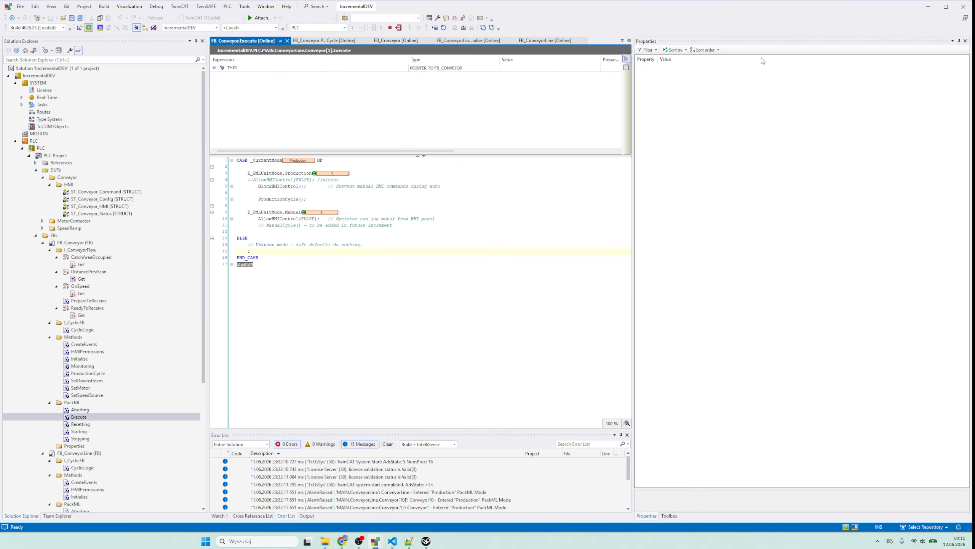
pyautogui.click(929, 7)
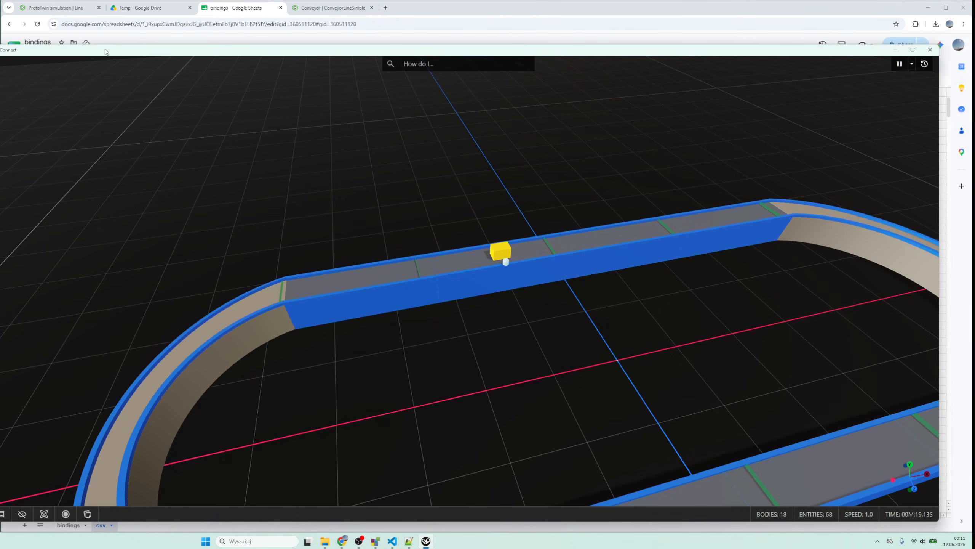
pyautogui.moveTo(99, 56); pyautogui.dragTo(124, 18)
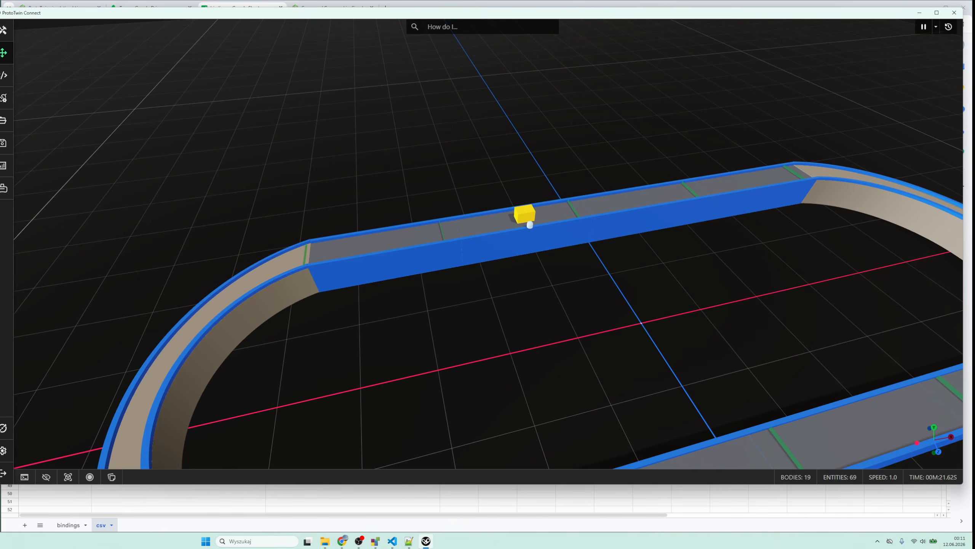
pyautogui.moveTo(0, 197); pyautogui.dragTo(197, 196)
pyautogui.moveTo(0, 119); pyautogui.dragTo(83, 96)
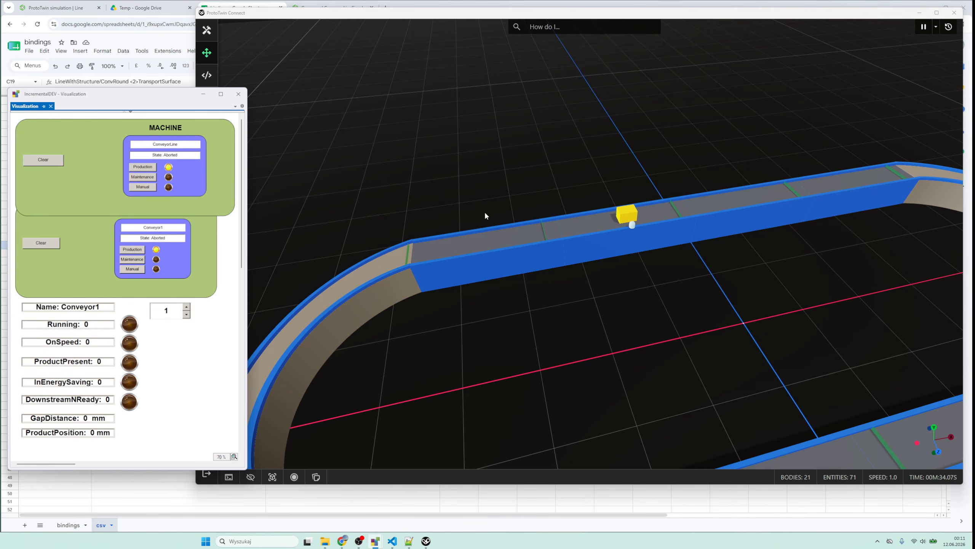
# - Clear the aborted ConveyorLine in the TwinCAT visualization, bring it to Idle, and start it in Production mode
pyautogui.scroll(-4, 486, 214)
pyautogui.moveTo(486, 213); pyautogui.dragTo(438, 187)
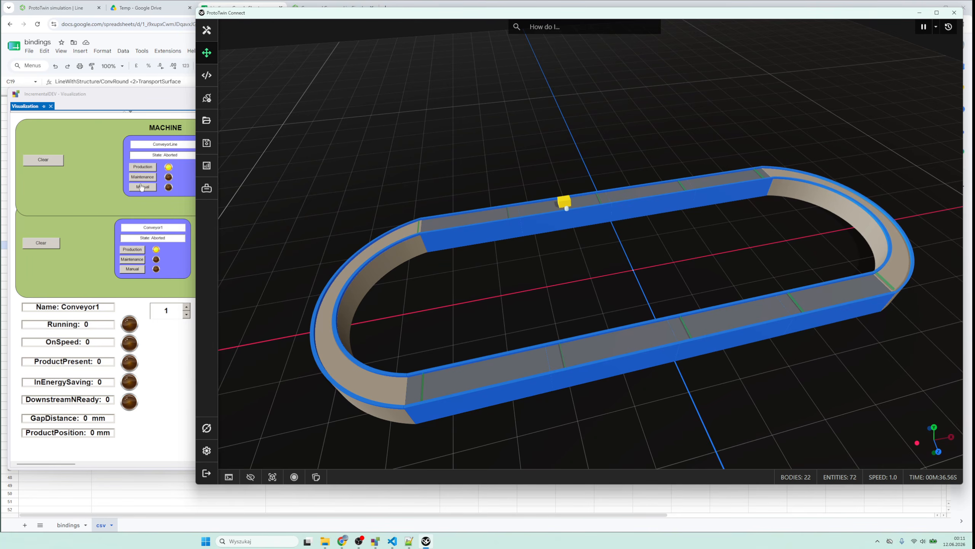
pyautogui.click(99, 99)
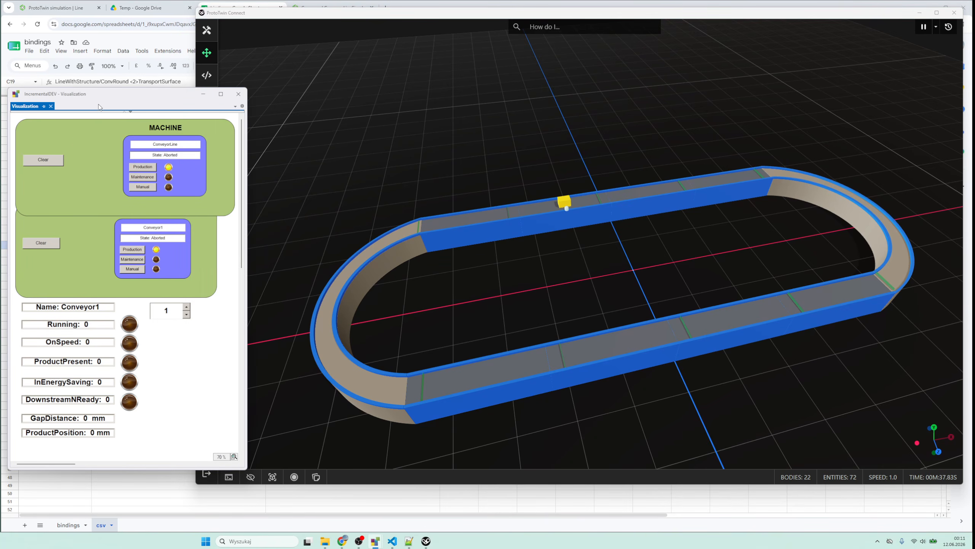
pyautogui.click(53, 162)
pyautogui.click(44, 176)
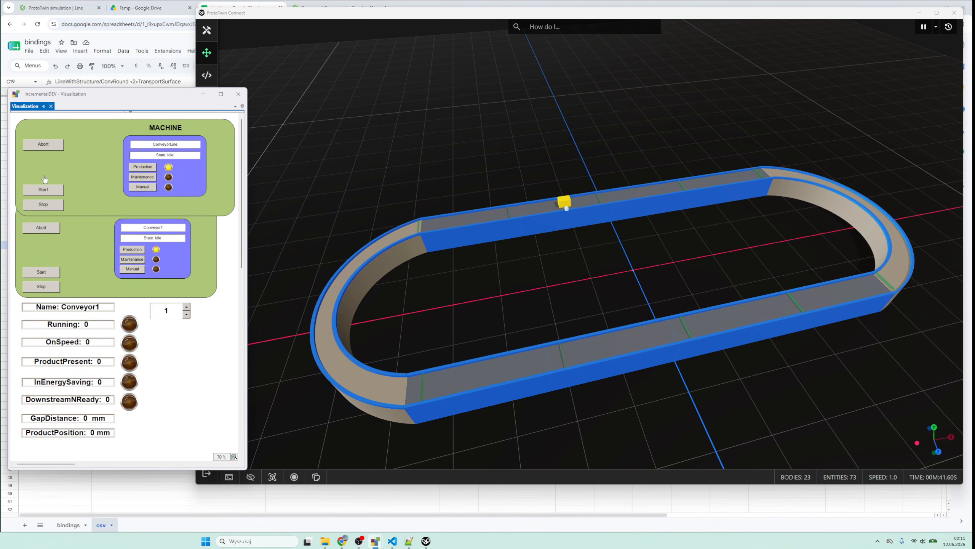
pyautogui.click(44, 189)
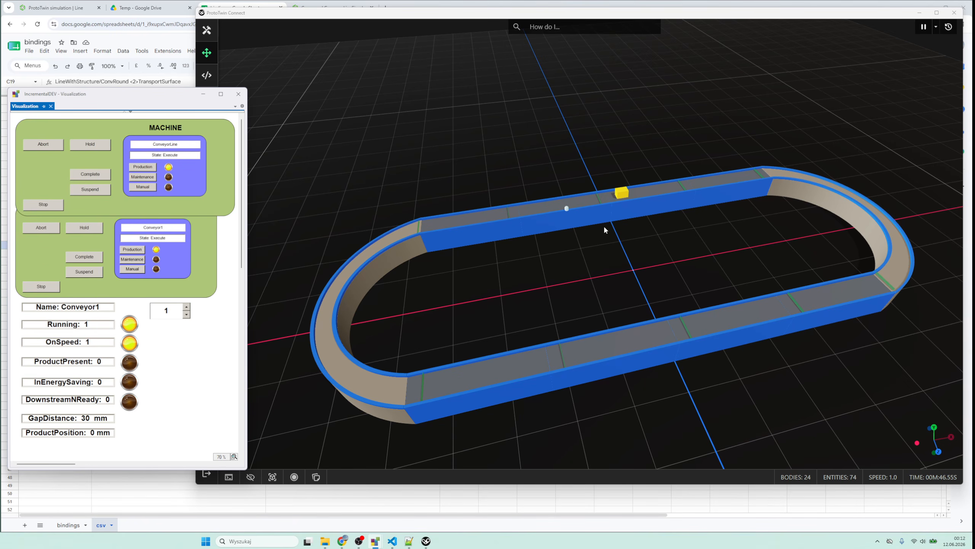
# - Create packages on the running loop with the push button, and check the status of Conveyor1 through Conveyor6 in the visualization
pyautogui.click(569, 209)
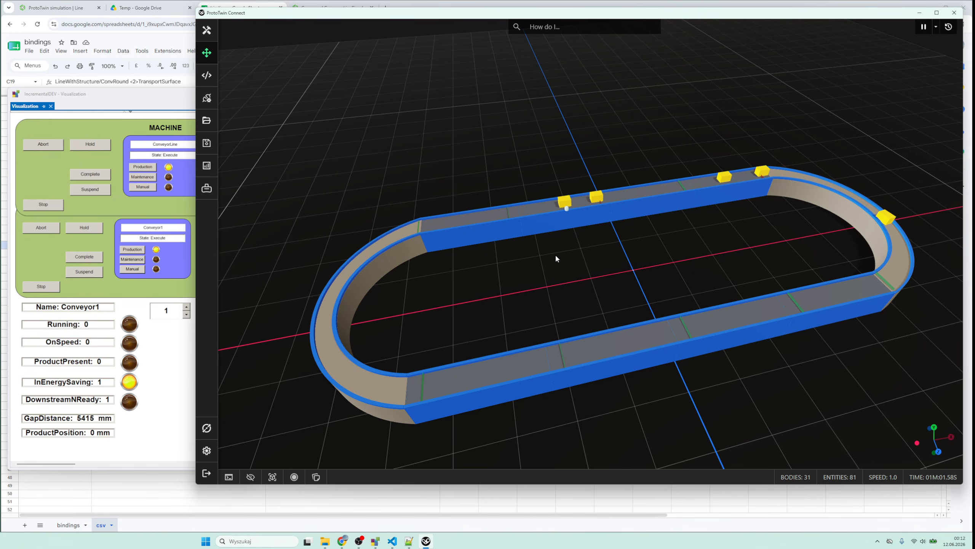
pyautogui.click(172, 374)
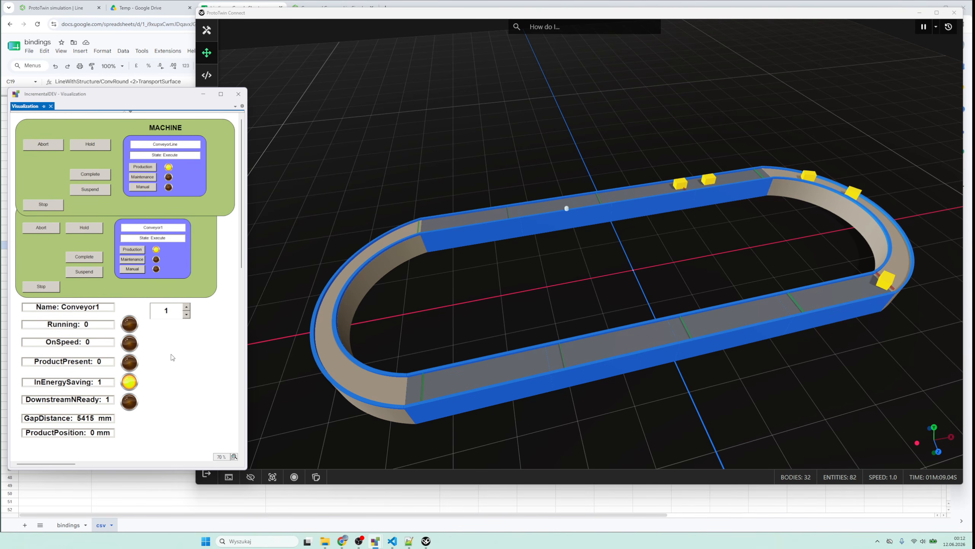
pyautogui.click(187, 307)
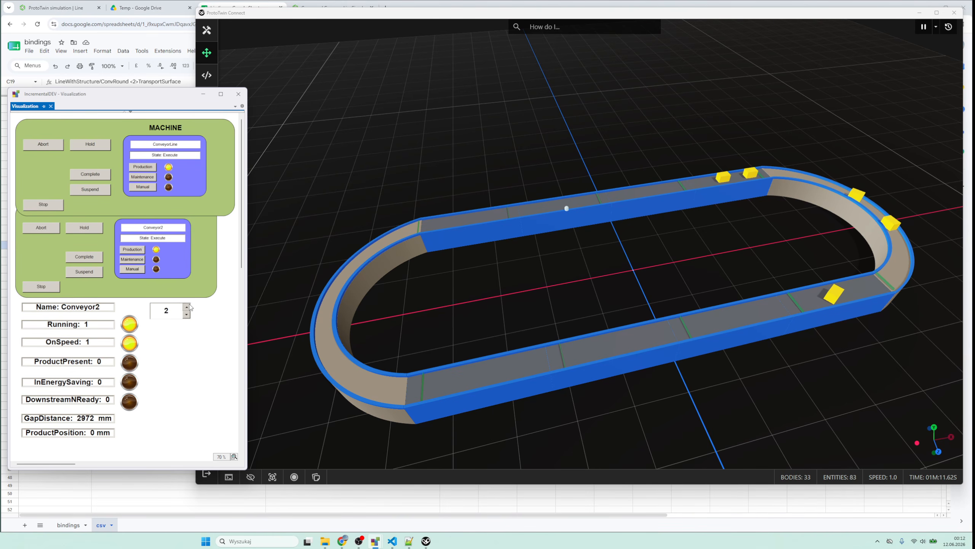
pyautogui.click(187, 307)
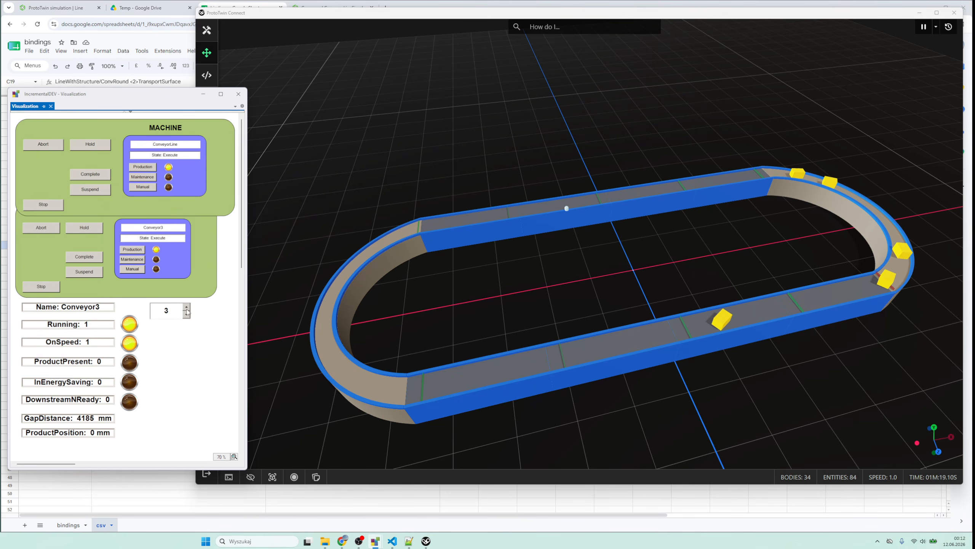
pyautogui.click(187, 307)
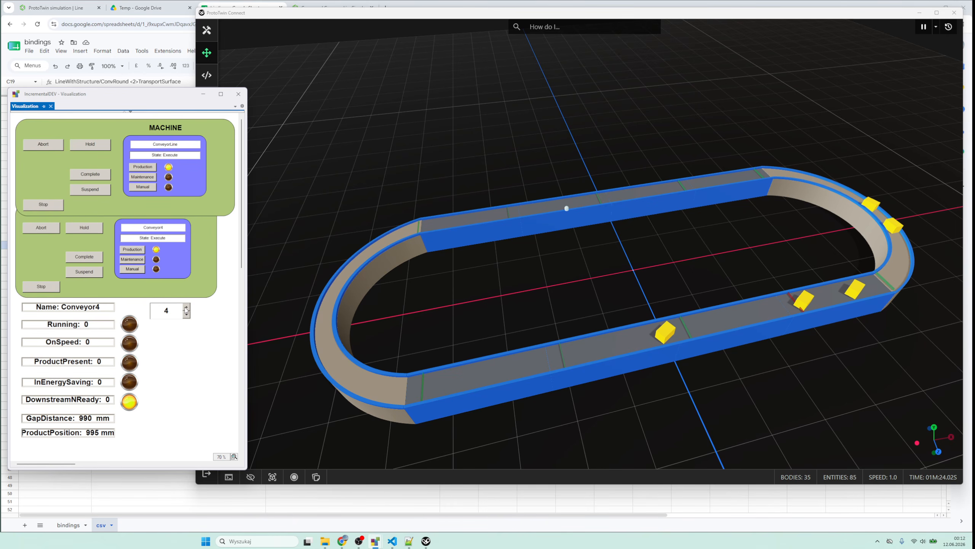
pyautogui.click(186, 309)
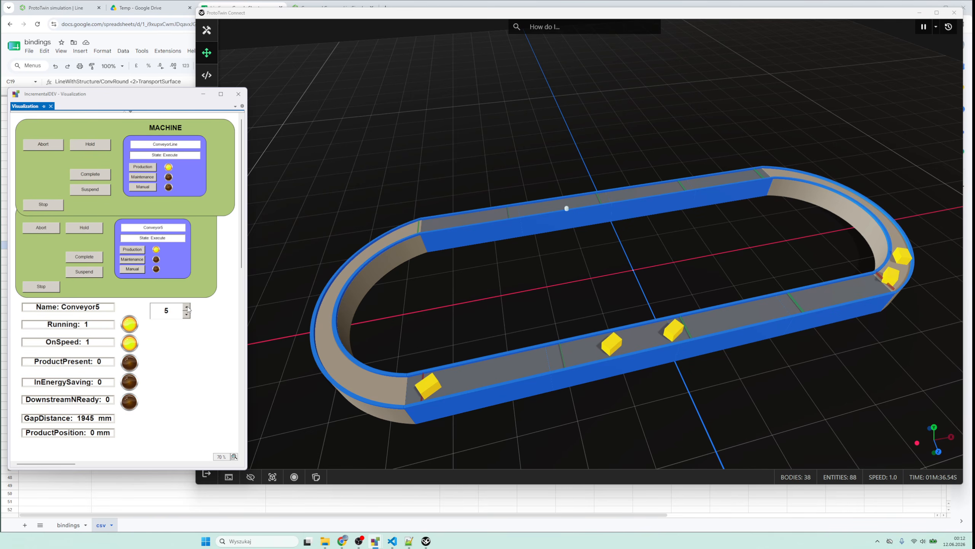
pyautogui.click(187, 307)
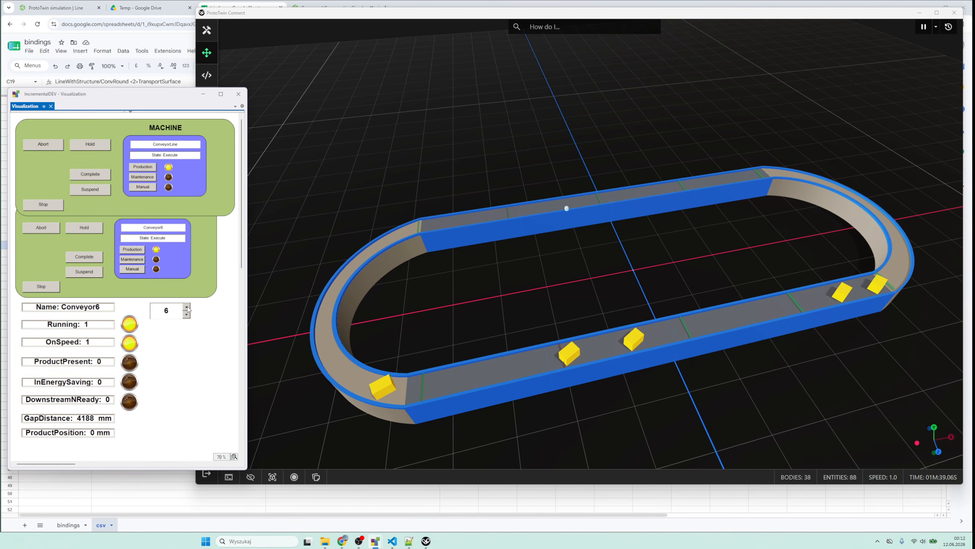
# - Create more packages with the push button, and examine the status of Conveyor1 and Conveyor2 again
pyautogui.click(567, 210)
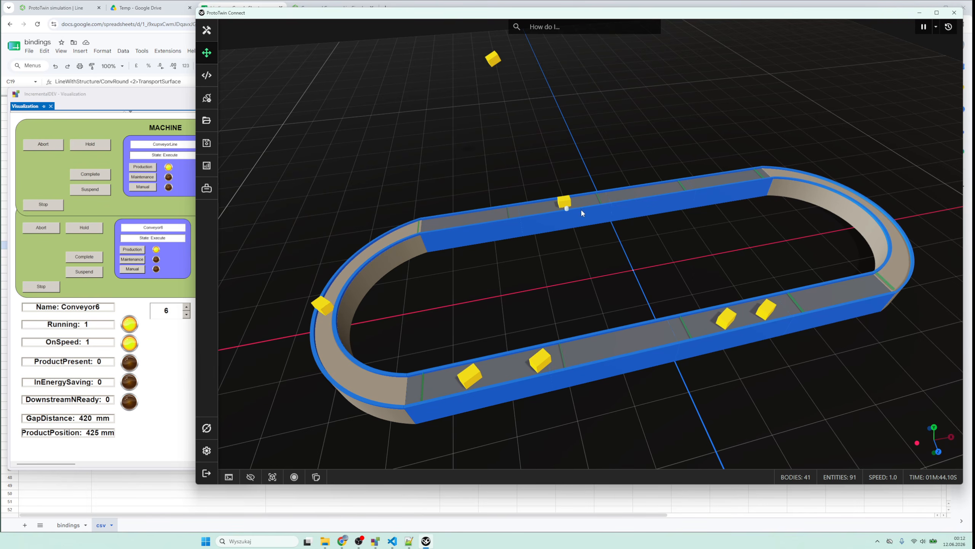
pyautogui.click(186, 317)
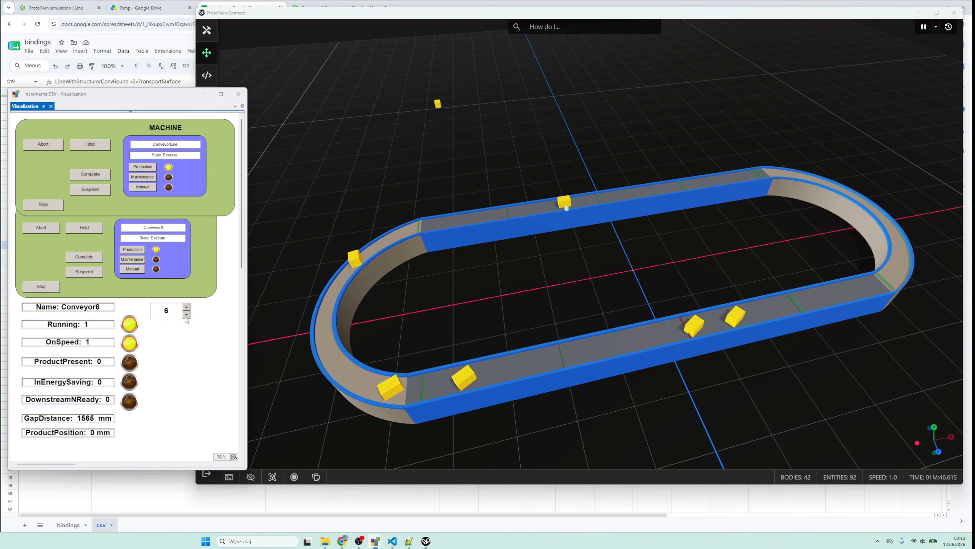
pyautogui.click(185, 317)
pyautogui.click(185, 317)
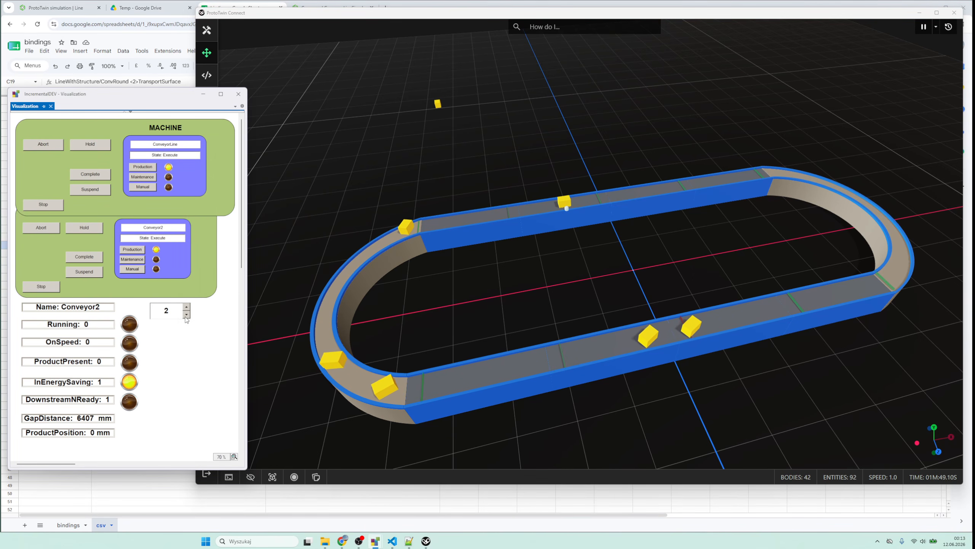
pyautogui.click(186, 315)
pyautogui.click(186, 316)
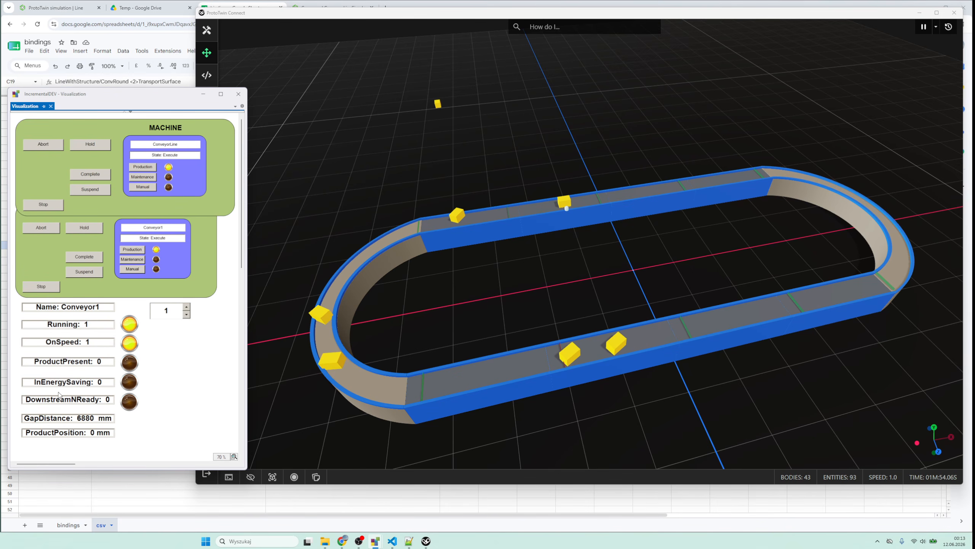
pyautogui.click(187, 307)
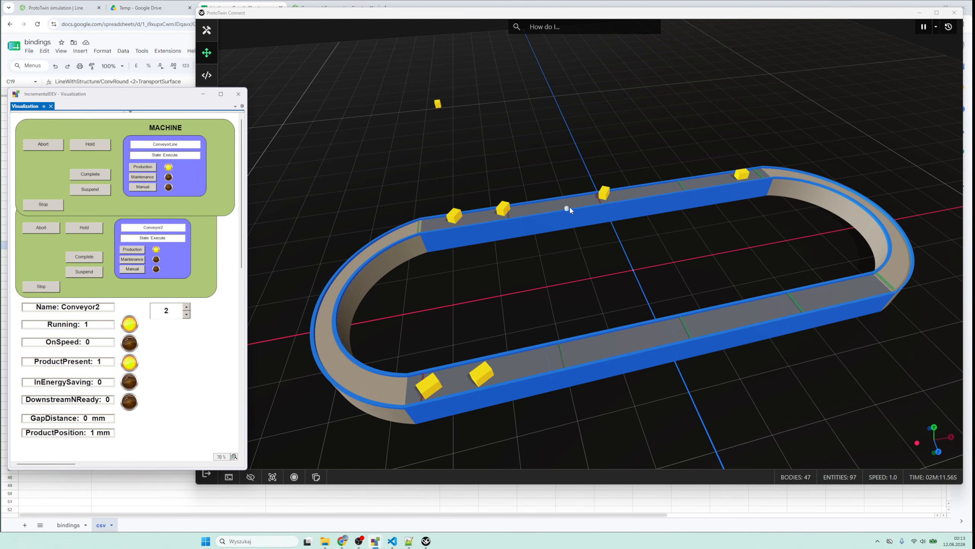
# - Add further packages to the loop, and watch how they accumulate and move alongside Conveyor2's status values
pyautogui.click(545, 250)
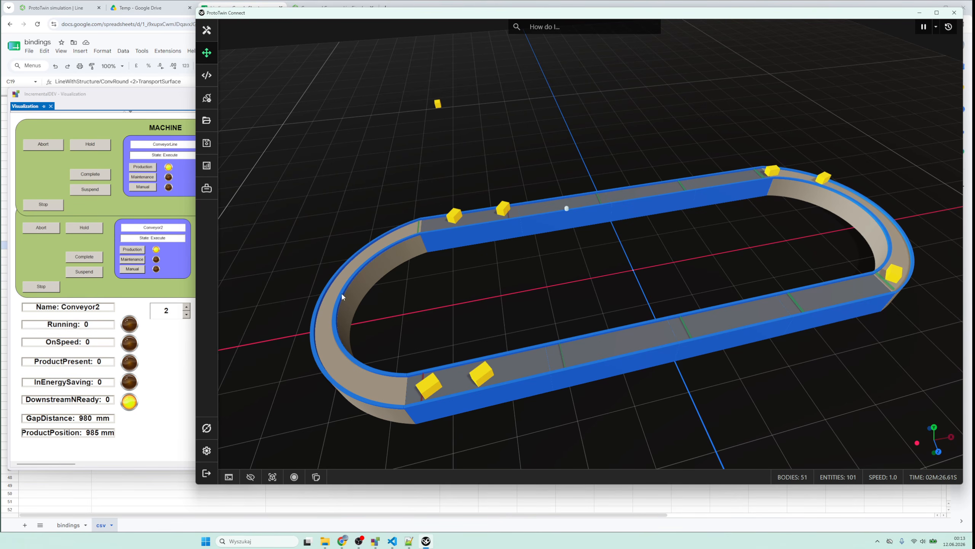
pyautogui.click(157, 365)
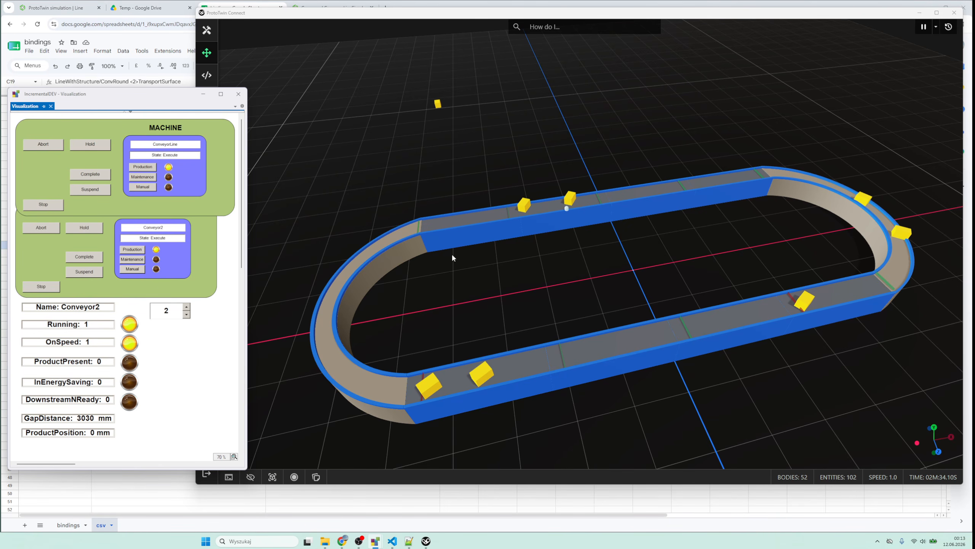
pyautogui.click(567, 211)
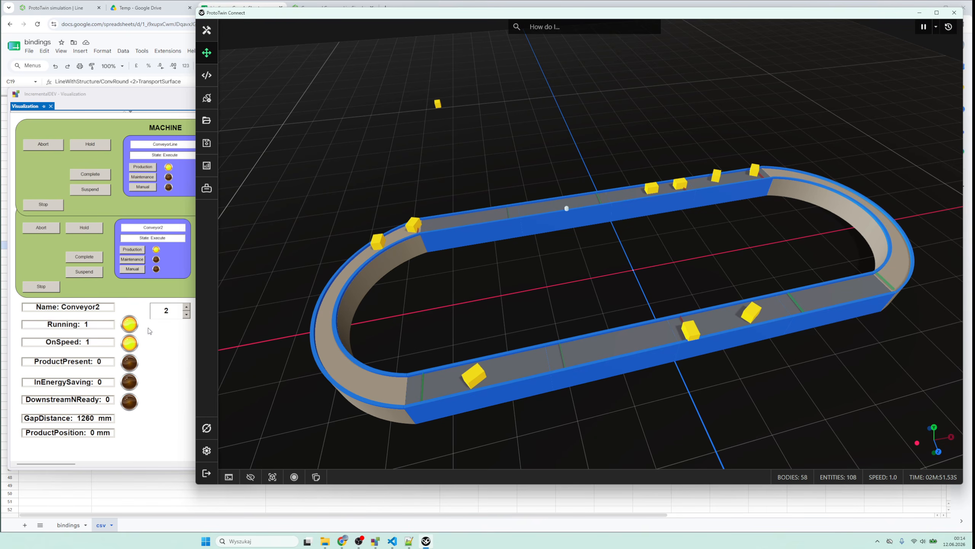
pyautogui.click(31, 358)
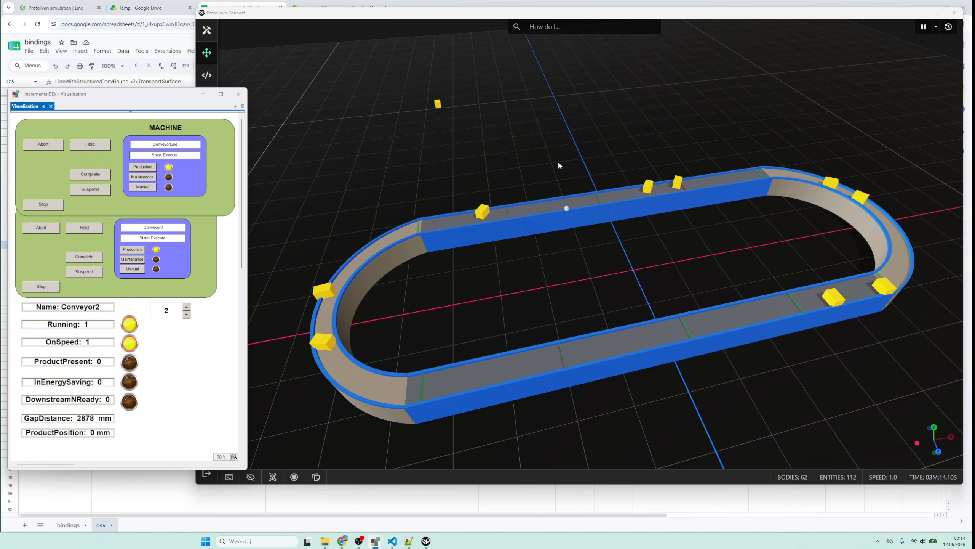
pyautogui.moveTo(526, 269); pyautogui.dragTo(565, 236)
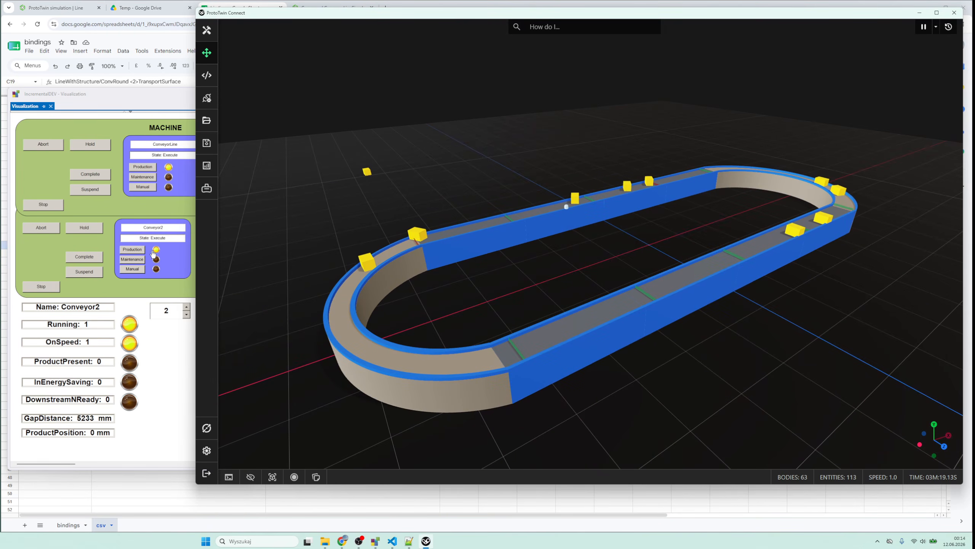
pyautogui.click(163, 365)
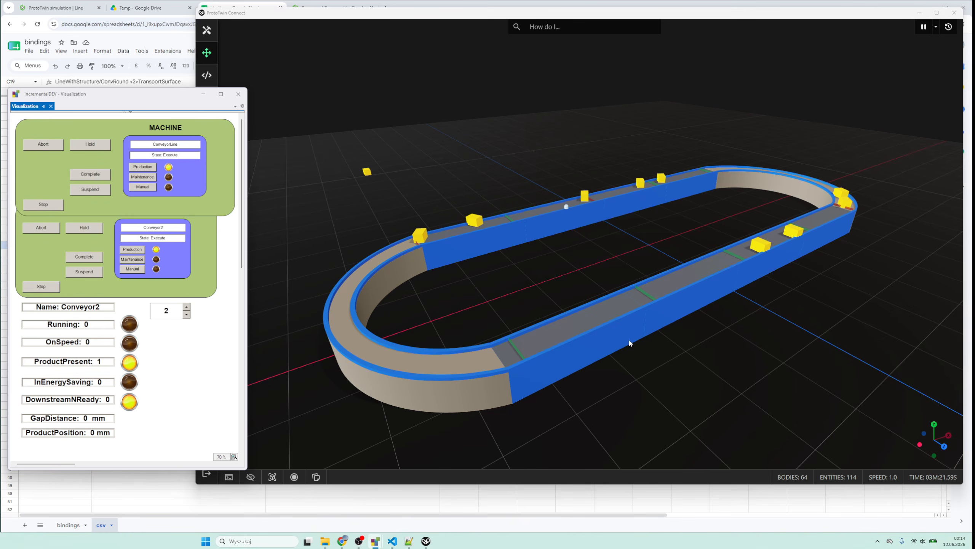
pyautogui.moveTo(603, 254); pyautogui.dragTo(587, 296)
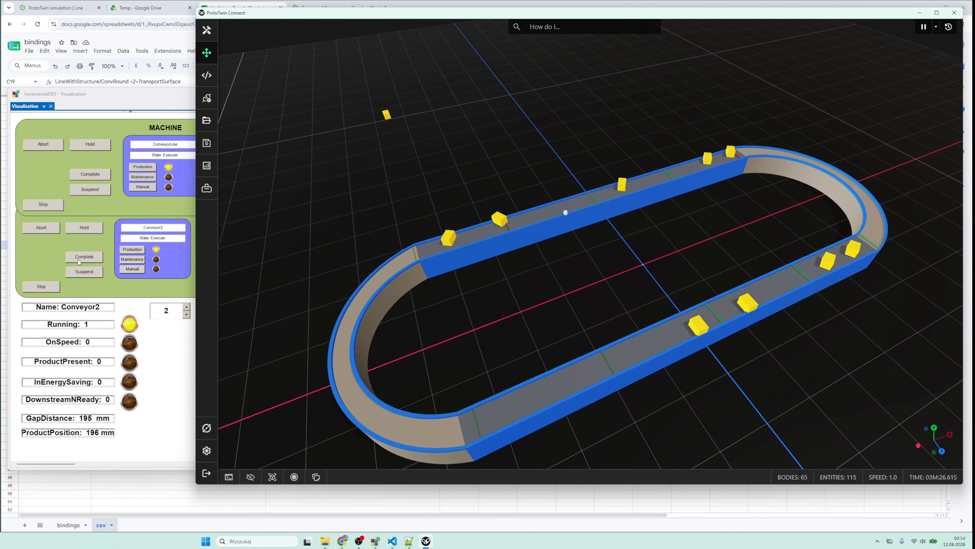
# - Stop Conveyor2 on the running line so packages queue behind it, and reset it to resume the package flow
pyautogui.click(42, 286)
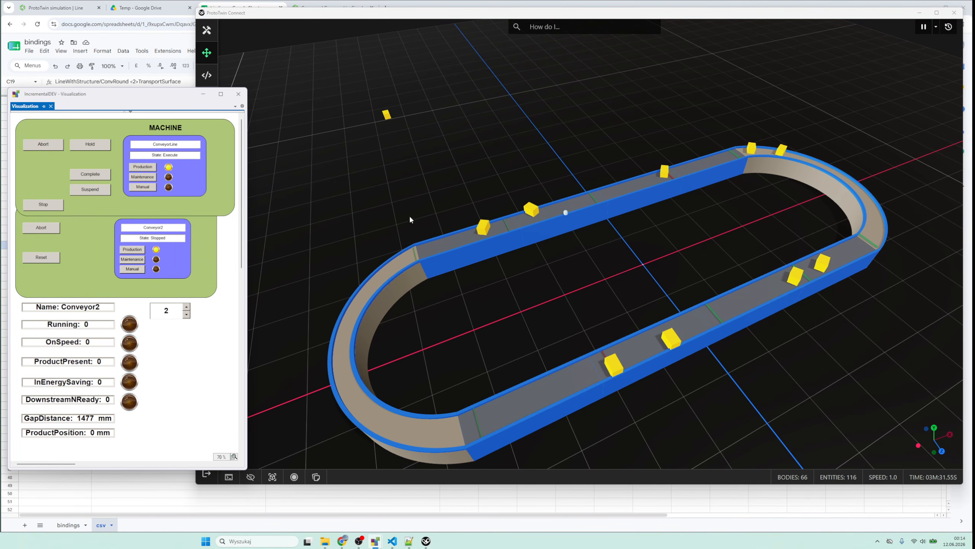
pyautogui.click(546, 225)
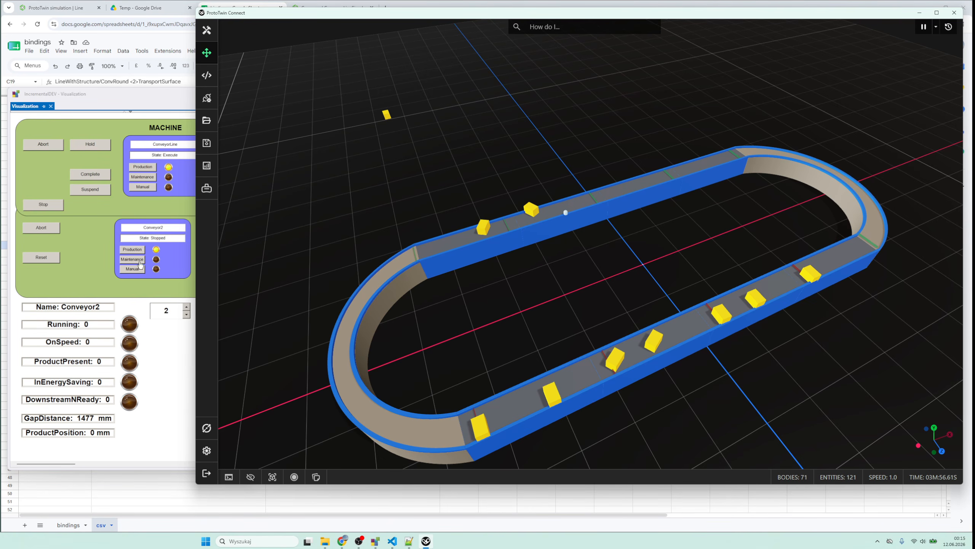
pyautogui.click(129, 338)
pyautogui.click(38, 258)
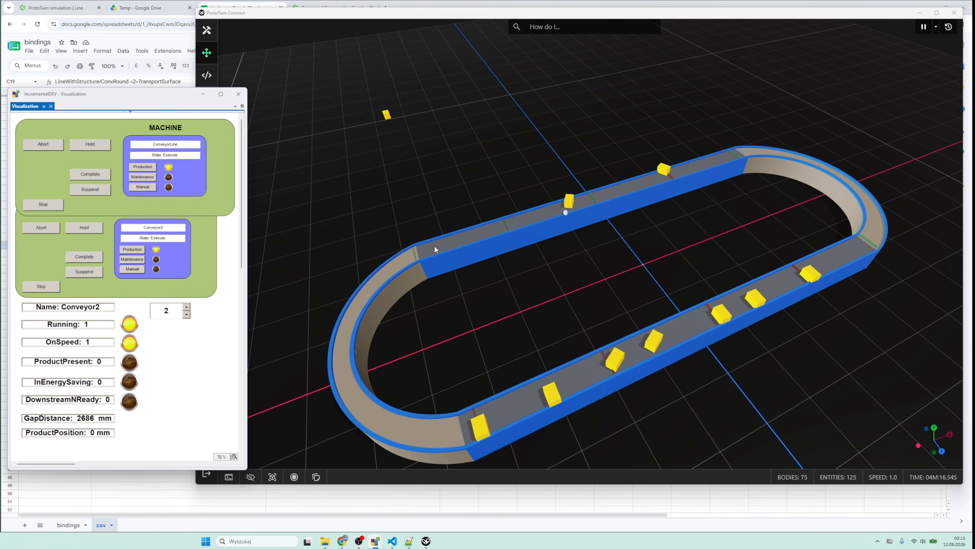
pyautogui.moveTo(458, 287); pyautogui.dragTo(621, 253)
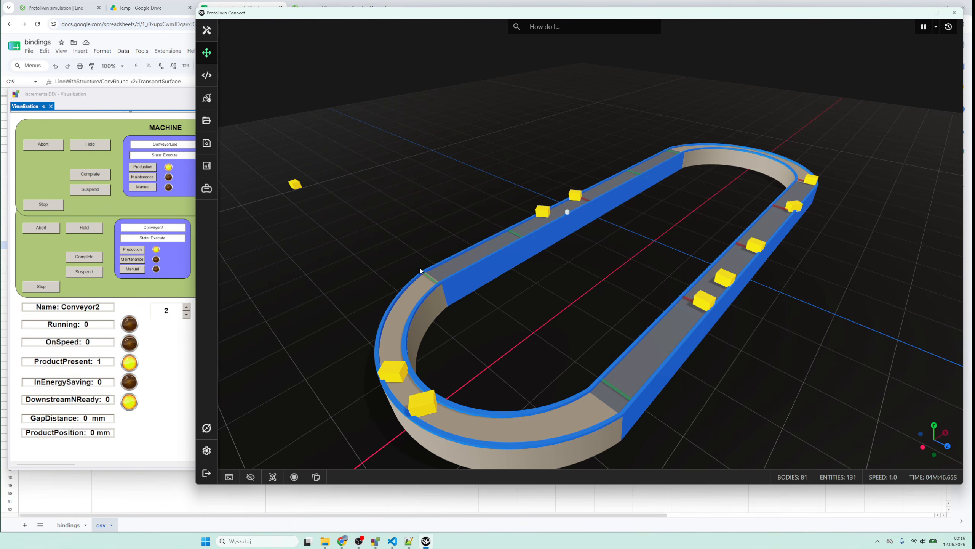
pyautogui.click(161, 424)
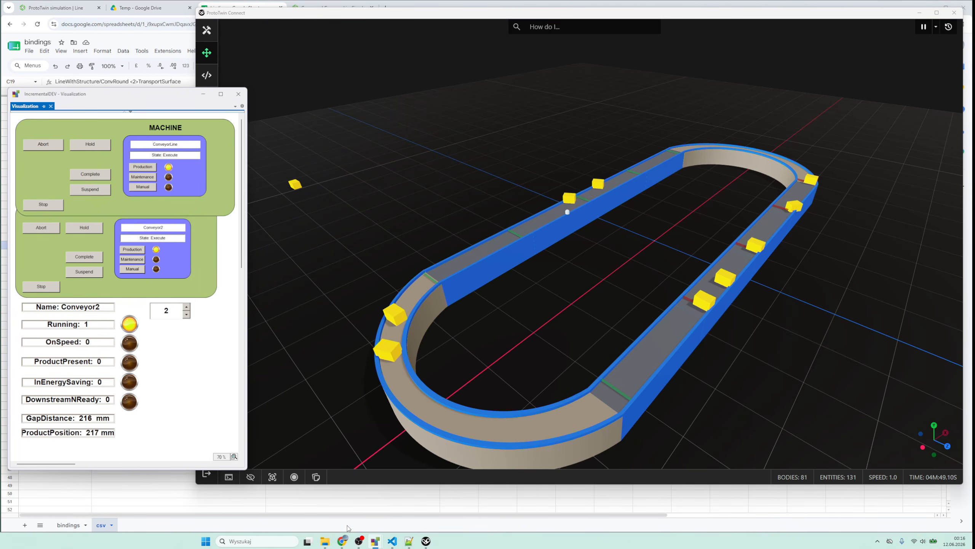
# - Switch to the TwinCAT project, look through the PLC project tree, and return to the ProtoTwin Connect simulation
pyautogui.moveTo(375, 540)
pyautogui.click(380, 521)
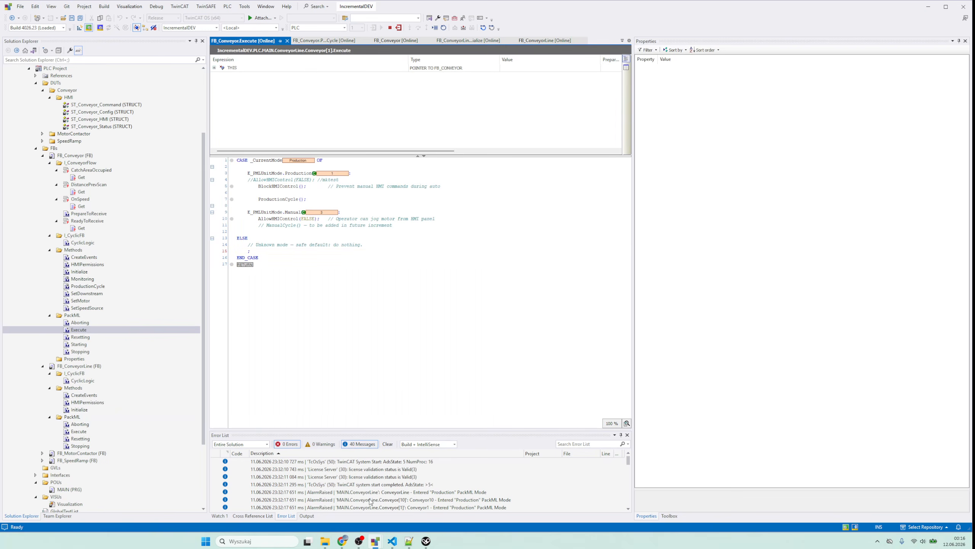
pyautogui.scroll(3, 66, 148)
pyautogui.scroll(1, 65, 148)
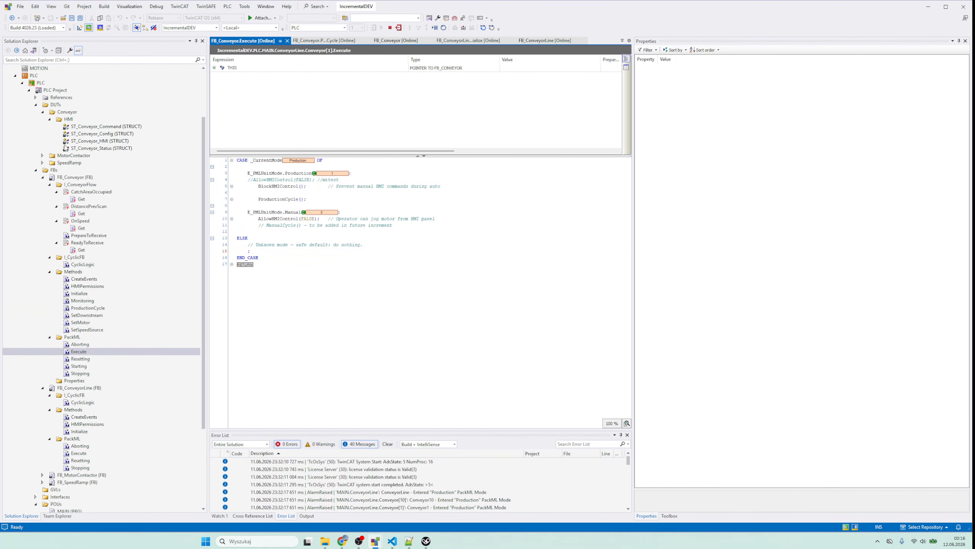
pyautogui.scroll(-5, 66, 148)
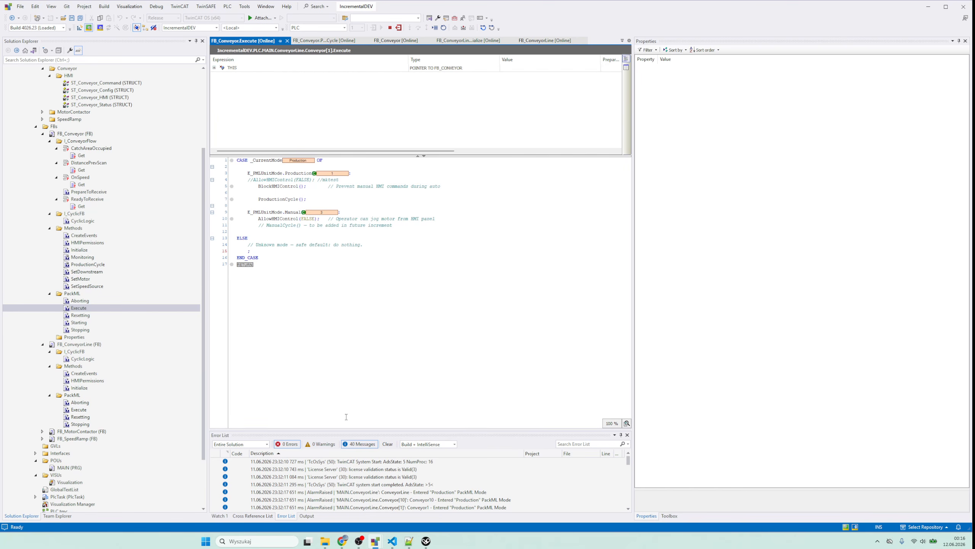
pyautogui.moveTo(348, 545)
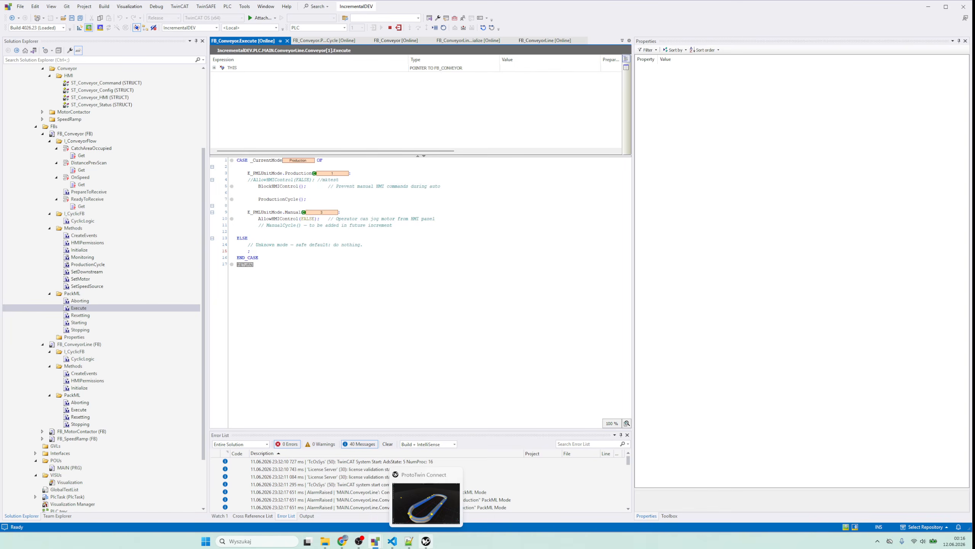
pyautogui.click(425, 541)
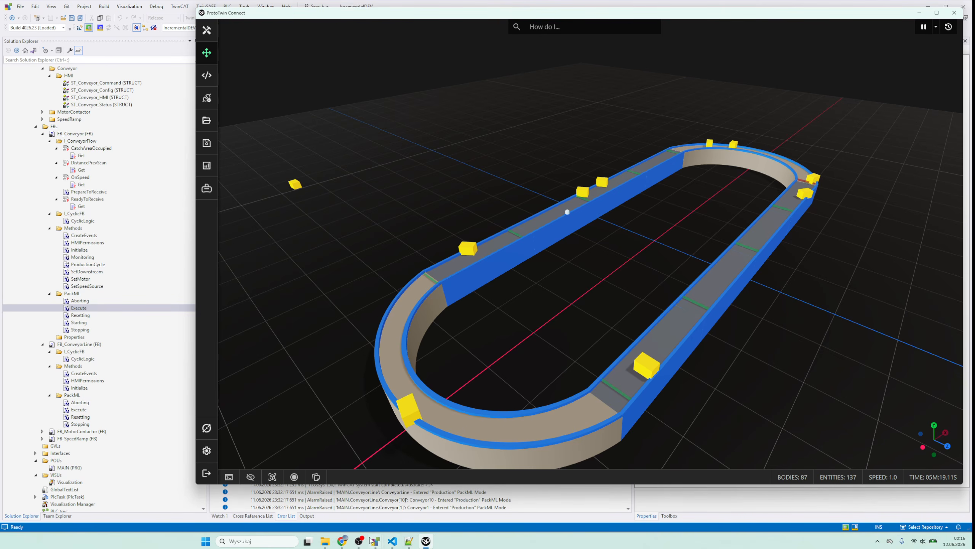
pyautogui.click(358, 542)
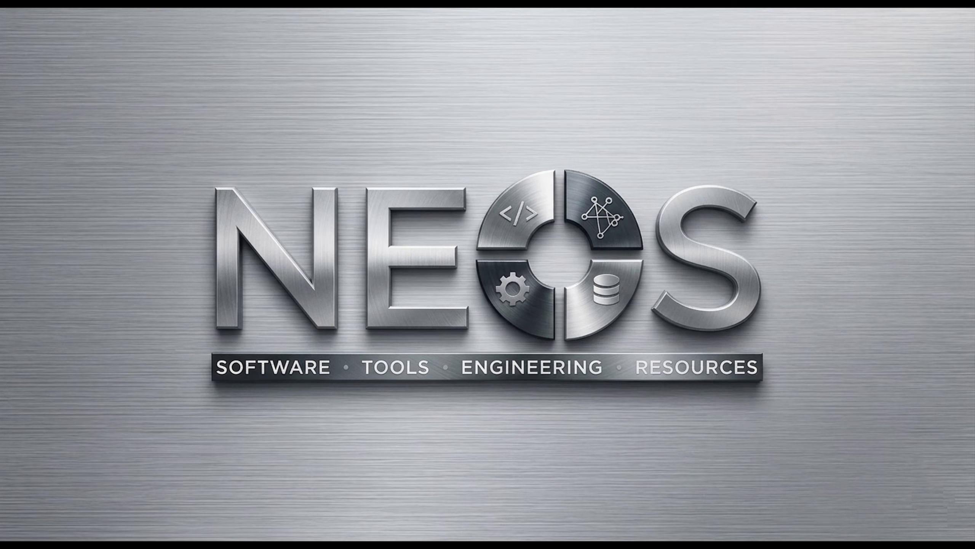